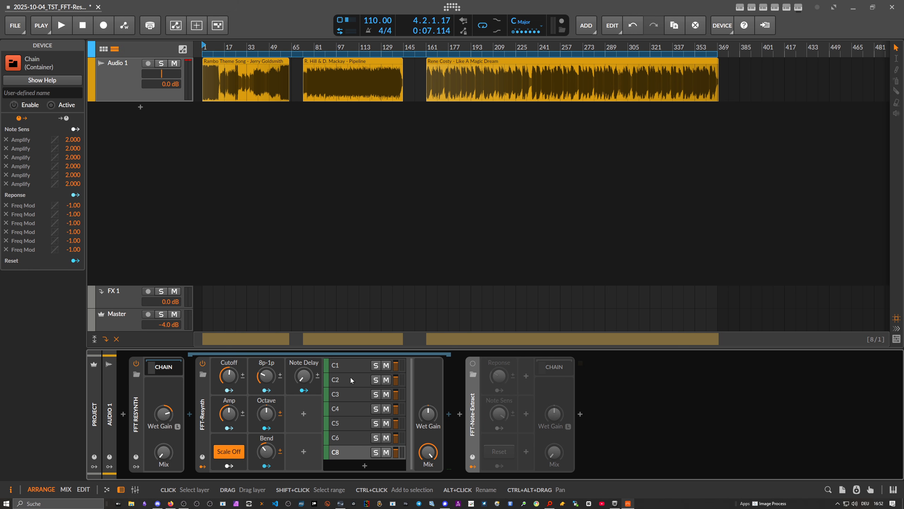
# - Play the arrangement from bar 1 and raise the FFT Resynth container's Mix to its maximum
pyautogui.moveTo(211, 46); pyautogui.dragTo(239, 49)
pyautogui.click(205, 46)
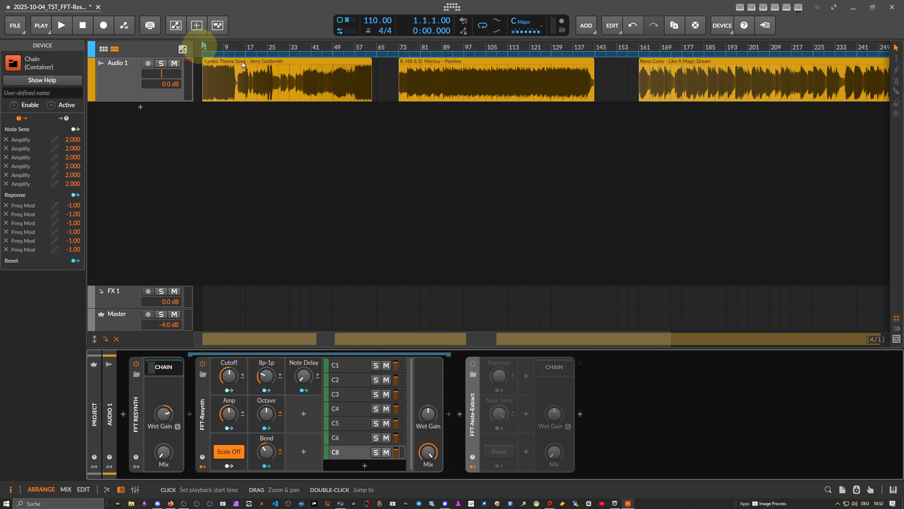
pyautogui.doubleClick(204, 47)
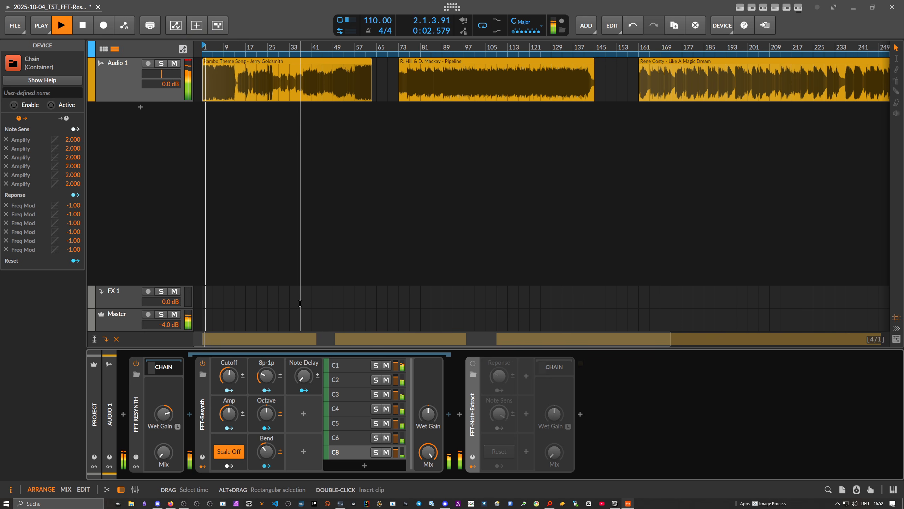
pyautogui.moveTo(161, 456); pyautogui.dragTo(161, 440)
# - Adjust the Cutoff slightly and toggle Scale Off off and on again to compare the sound
pyautogui.moveTo(232, 379); pyautogui.dragTo(231, 380)
pyautogui.click(233, 451)
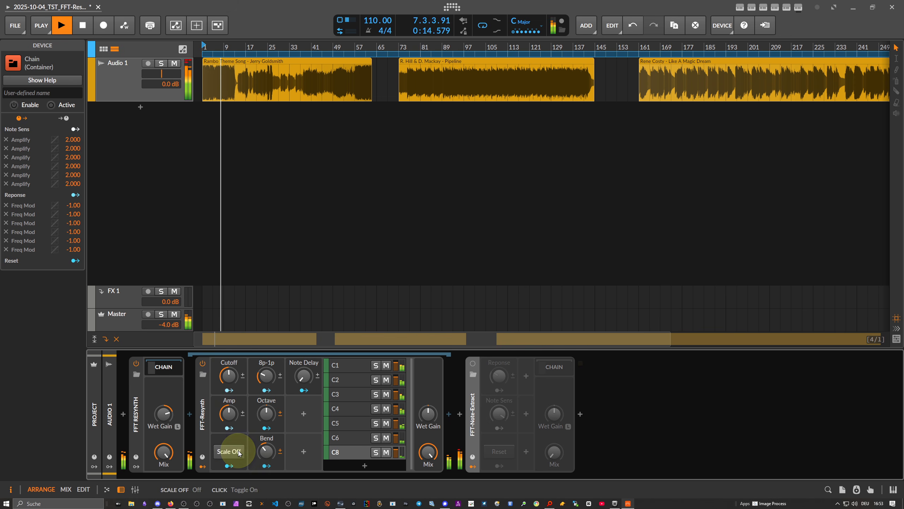
pyautogui.click(232, 452)
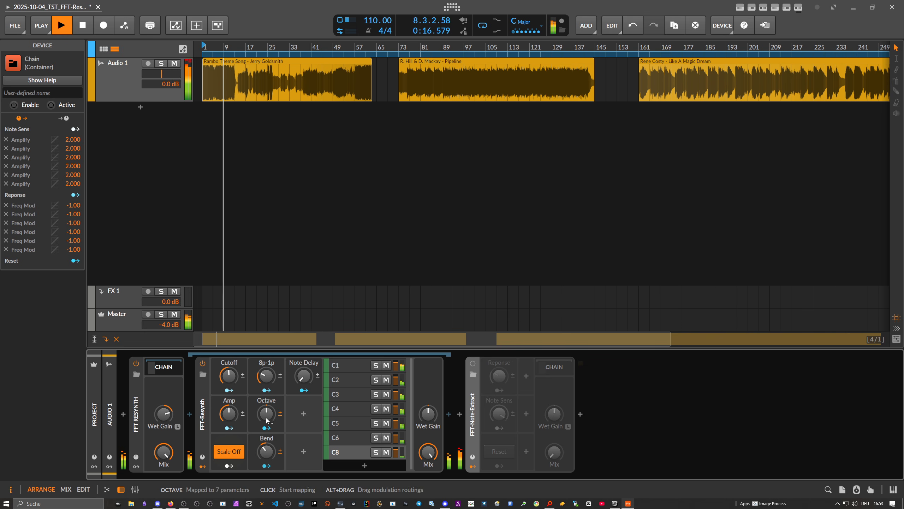
# - Sweep the Octave around its centre and lower the Cutoff to 22.4 % during playback
pyautogui.moveTo(270, 418); pyautogui.dragTo(268, 416)
pyautogui.click(228, 376)
pyautogui.moveTo(228, 377); pyautogui.dragTo(228, 383)
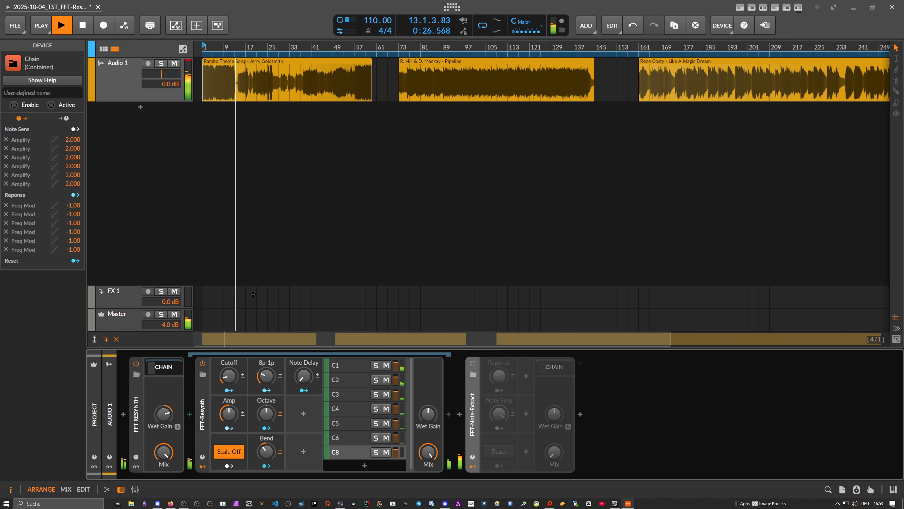
pyautogui.moveTo(235, 379)
pyautogui.mouseDown()
pyautogui.moveTo(235, 370)
pyautogui.moveTo(235, 379)
pyautogui.mouseUp()
# - Turn the FFT Resynth container's Mix down to its minimum and stop playback
pyautogui.moveTo(164, 452); pyautogui.dragTo(164, 468)
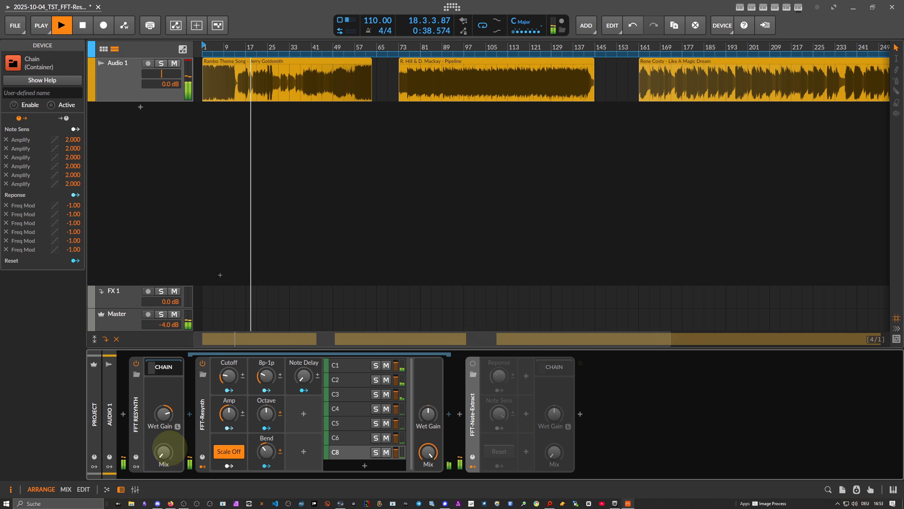
pyautogui.click(177, 207)
pyautogui.press('space')
pyautogui.moveTo(203, 41); pyautogui.dragTo(217, 46)
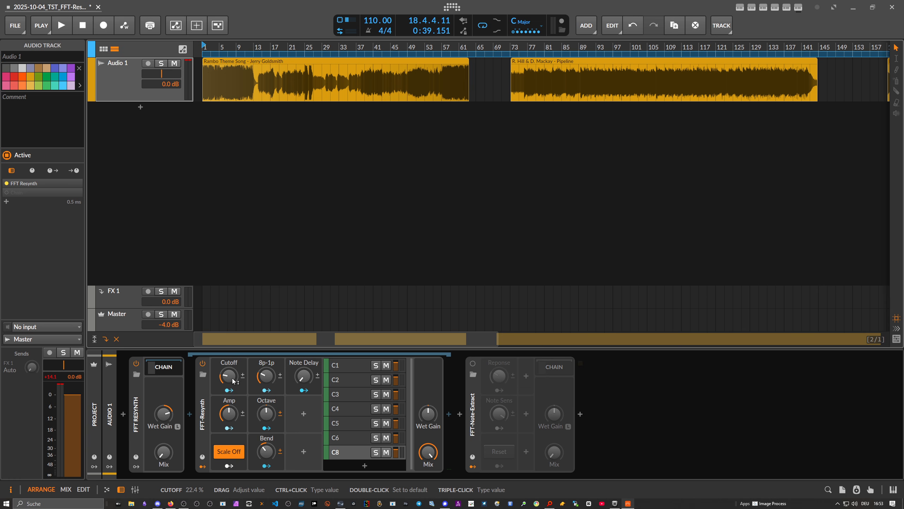
# - Set the Cutoff to 18.0 % and play from bar 1 with the FFT Resynth container's Mix at maximum
pyautogui.click(228, 376)
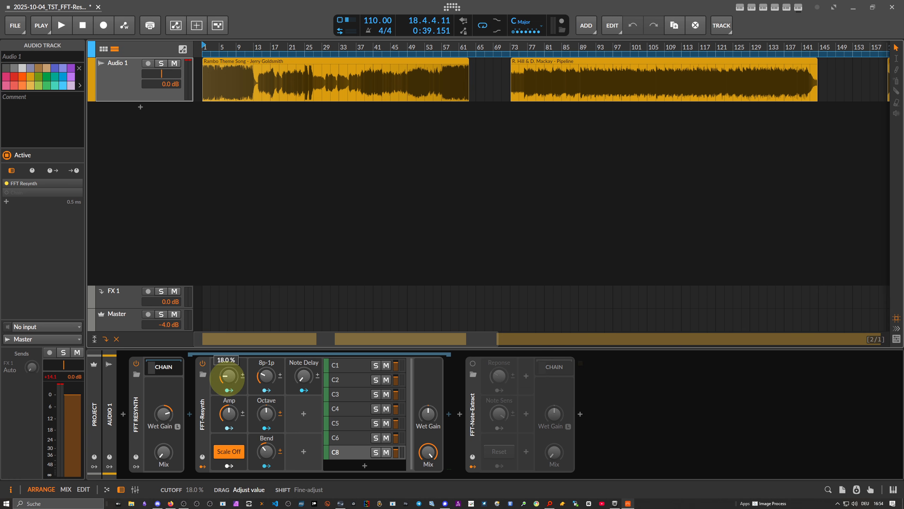
pyautogui.click(204, 48)
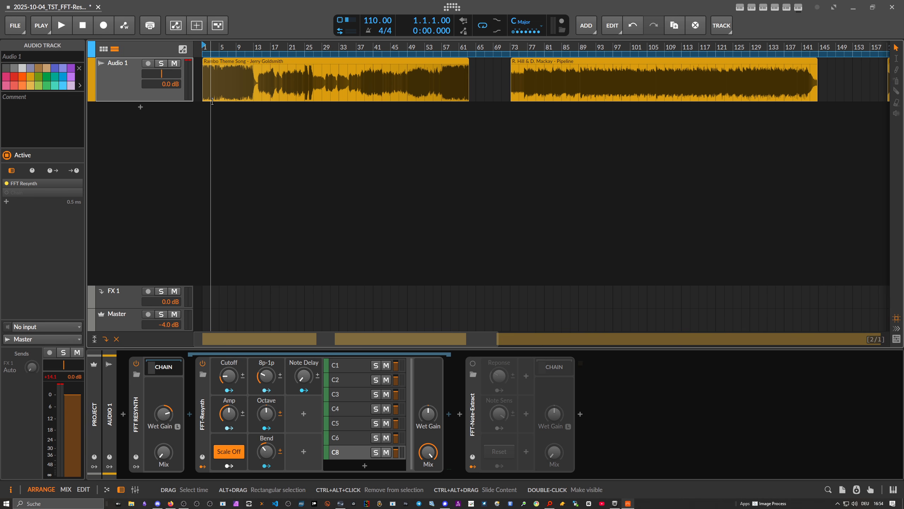
pyautogui.press('space')
pyautogui.click(164, 452)
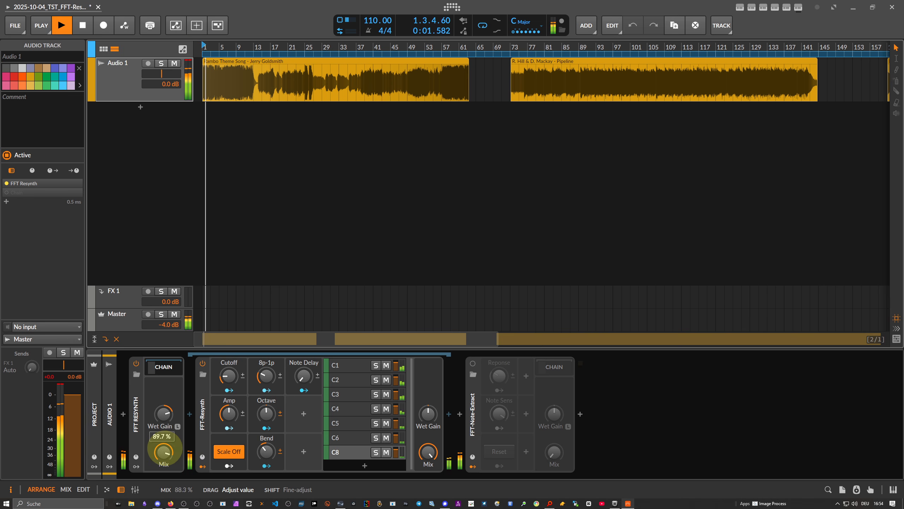
pyautogui.moveTo(165, 447); pyautogui.dragTo(165, 443)
# - Sweep the Cutoff down to its minimum, raise it to 41.7 %, and fine-tune it during playback
pyautogui.moveTo(230, 374); pyautogui.dragTo(229, 378)
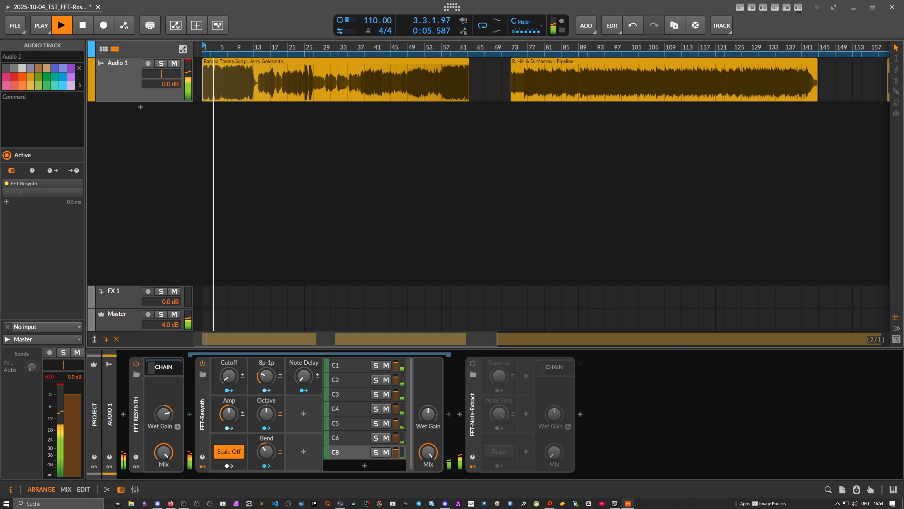
pyautogui.press('space')
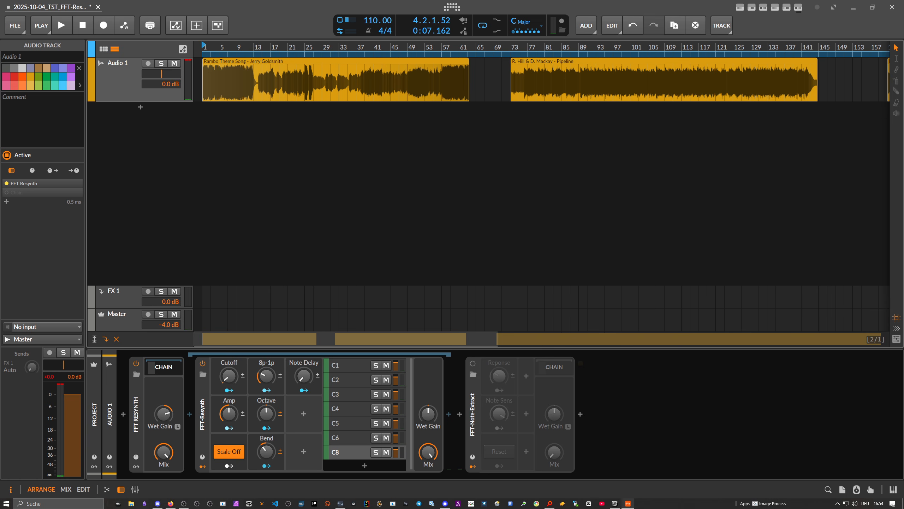
pyautogui.moveTo(228, 376)
pyautogui.mouseDown()
pyautogui.moveTo(228, 354)
pyautogui.moveTo(228, 387)
pyautogui.moveTo(229, 379)
pyautogui.mouseUp()
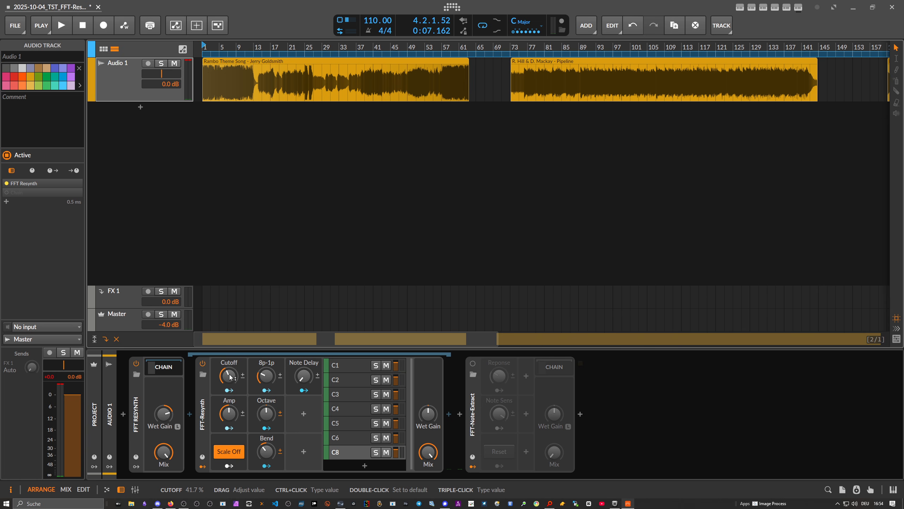
pyautogui.press('space')
pyautogui.moveTo(230, 377)
pyautogui.mouseDown()
pyautogui.moveTo(230, 359)
pyautogui.moveTo(230, 379)
pyautogui.mouseUp()
pyautogui.press('space')
# - Set the Octave to 36.0 % while playing the track from the start
pyautogui.scroll(-1, 230, 378)
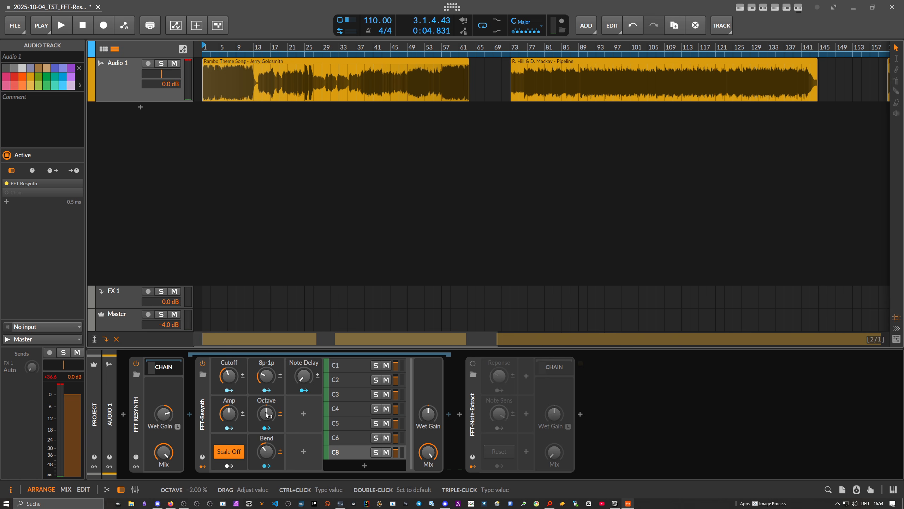
pyautogui.press('space')
pyautogui.moveTo(267, 414)
pyautogui.mouseDown()
pyautogui.moveTo(266, 405)
pyautogui.moveTo(268, 419)
pyautogui.mouseUp()
pyautogui.press('space')
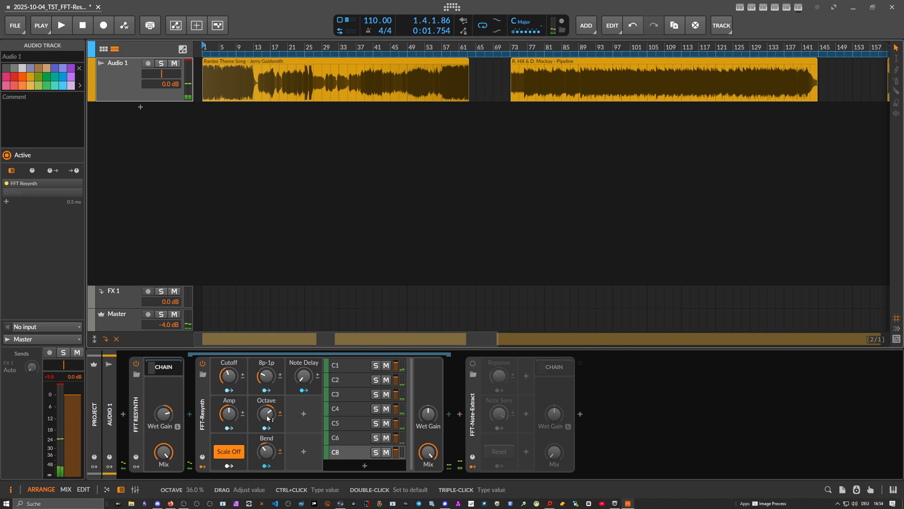
# - Play the track from the start, lower the Cutoff well below its midpoint, and stop playback
pyautogui.press('space')
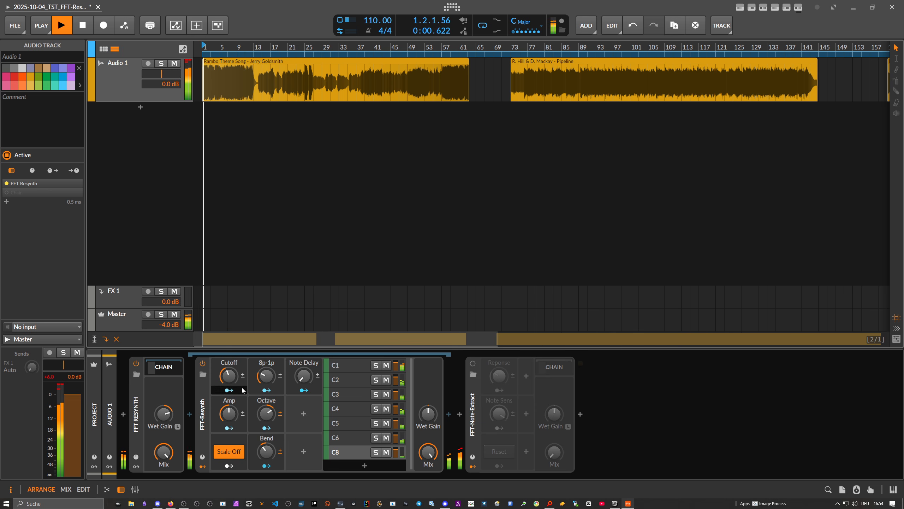
pyautogui.moveTo(229, 376); pyautogui.dragTo(228, 390)
pyautogui.press('space')
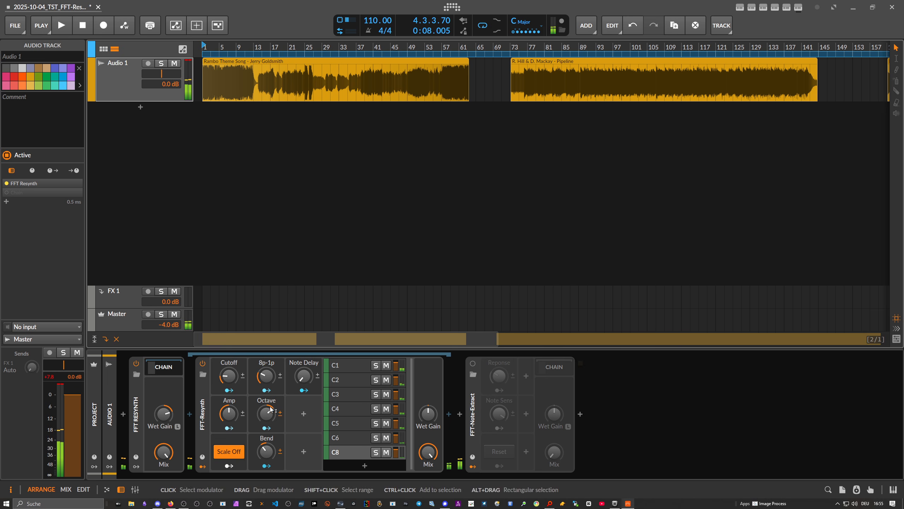
# - Insert ValhallaSupermassive after the FFT-Resynth layer inside the container and set its Mix to 100 %
pyautogui.click(449, 414)
pyautogui.write('super')
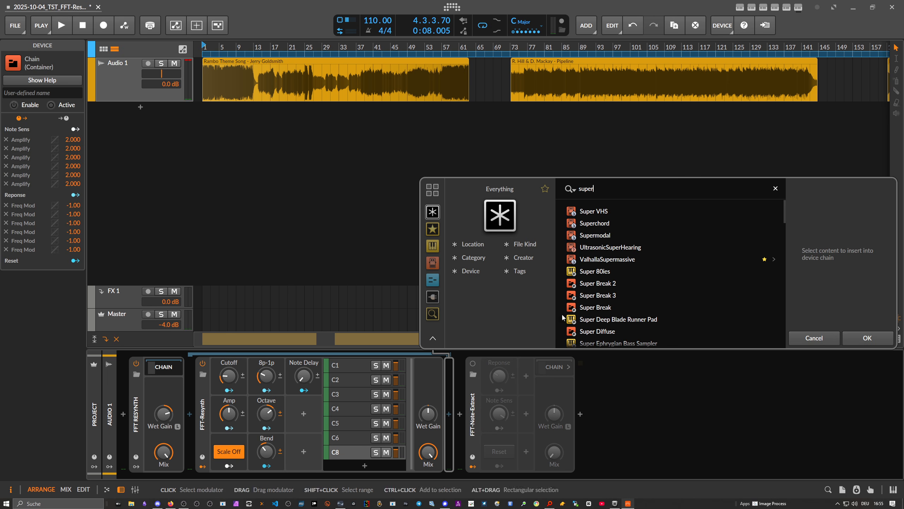
pyautogui.doubleClick(612, 260)
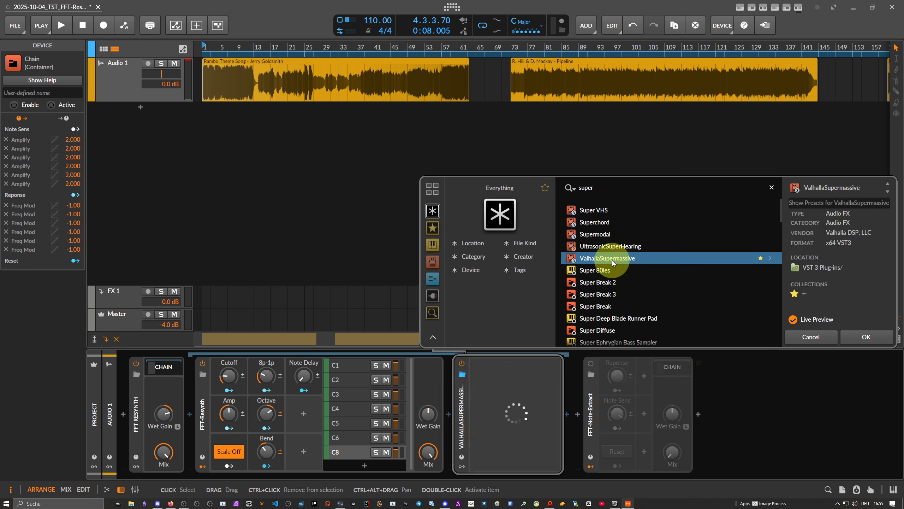
pyautogui.moveTo(344, 237); pyautogui.dragTo(343, 208)
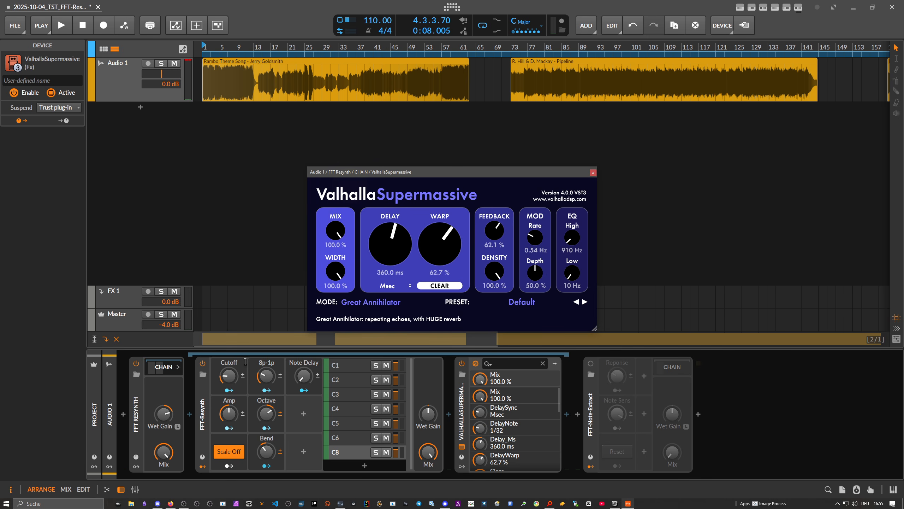
# - Play the track with the reverb, auditioning the FFT Resynth container's Mix at maximum and the Octave at 36.0 %
pyautogui.press('space')
pyautogui.moveTo(169, 452); pyautogui.dragTo(168, 456)
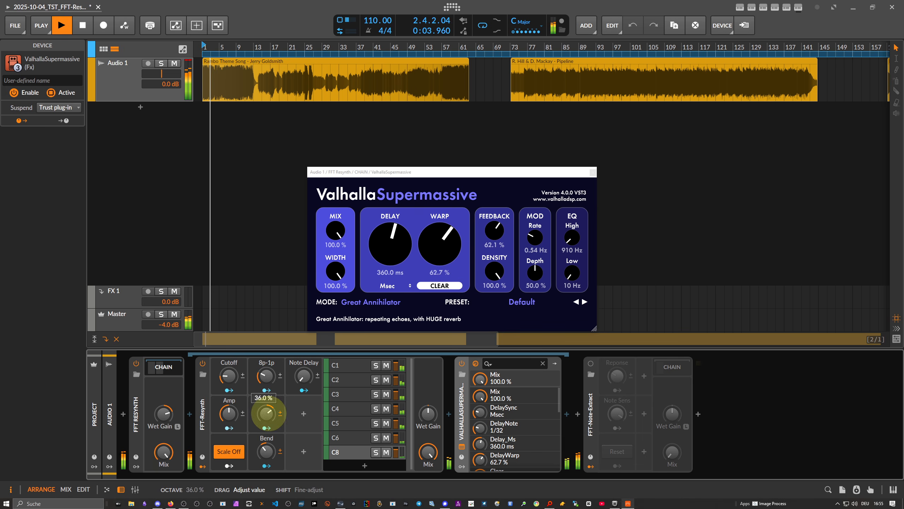
pyautogui.click(267, 414)
# - Set the reverb's high cut to 4480 Hz, low cut to 390 Hz and delay to 206.4 ms
pyautogui.moveTo(572, 238); pyautogui.dragTo(573, 219)
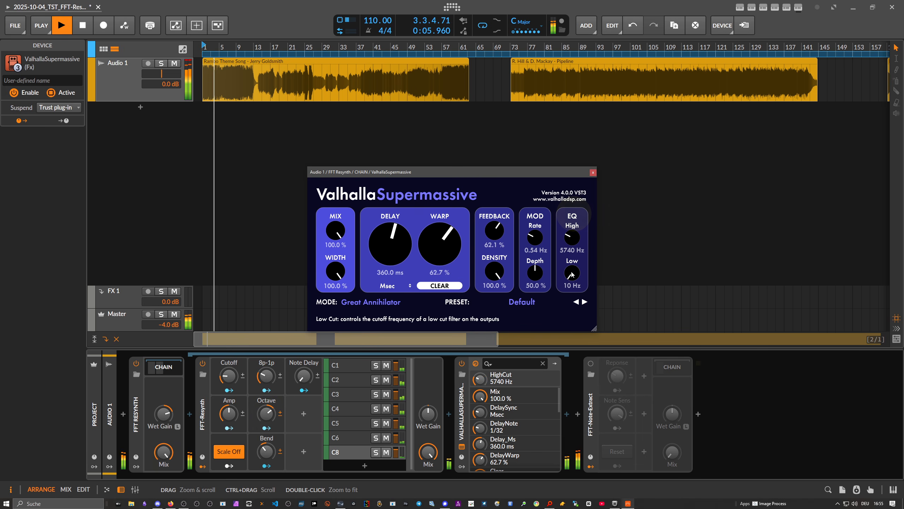
pyautogui.moveTo(572, 272); pyautogui.dragTo(574, 249)
pyautogui.moveTo(395, 239); pyautogui.dragTo(396, 257)
pyautogui.moveTo(574, 266); pyautogui.dragTo(575, 271)
pyautogui.moveTo(571, 240); pyautogui.dragTo(570, 245)
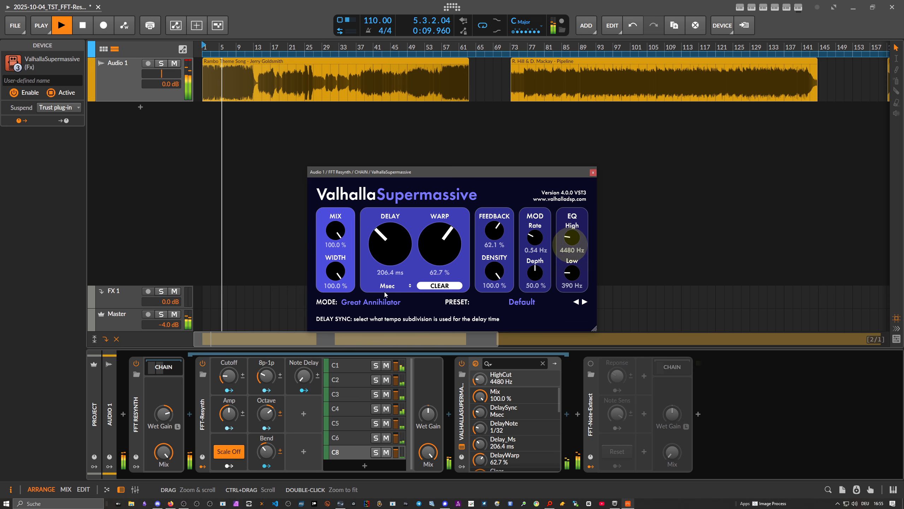
# - Sweep the FFT Resynth container's Mix to compare dry and resynthesized sound, and stop playback
pyautogui.moveTo(164, 452); pyautogui.dragTo(163, 467)
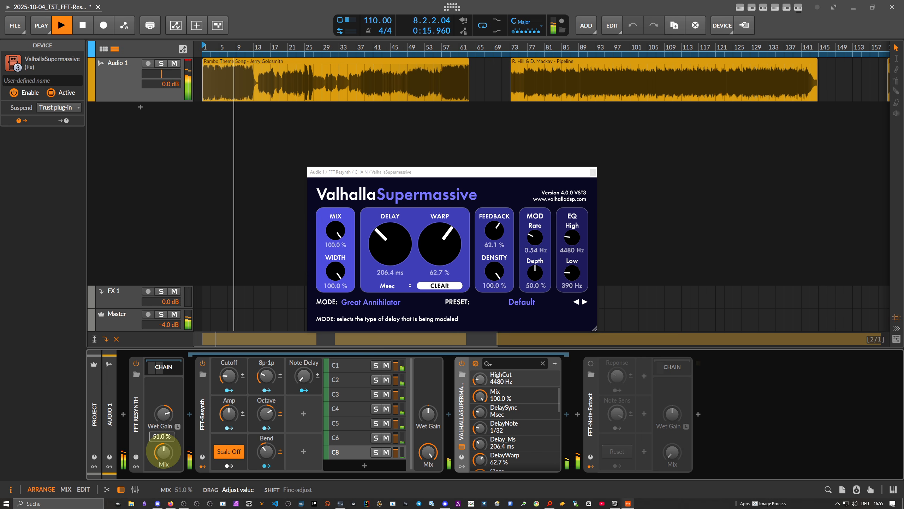
pyautogui.moveTo(164, 468)
pyautogui.mouseDown()
pyautogui.moveTo(164, 485)
pyautogui.moveTo(164, 452)
pyautogui.mouseUp()
pyautogui.press('space')
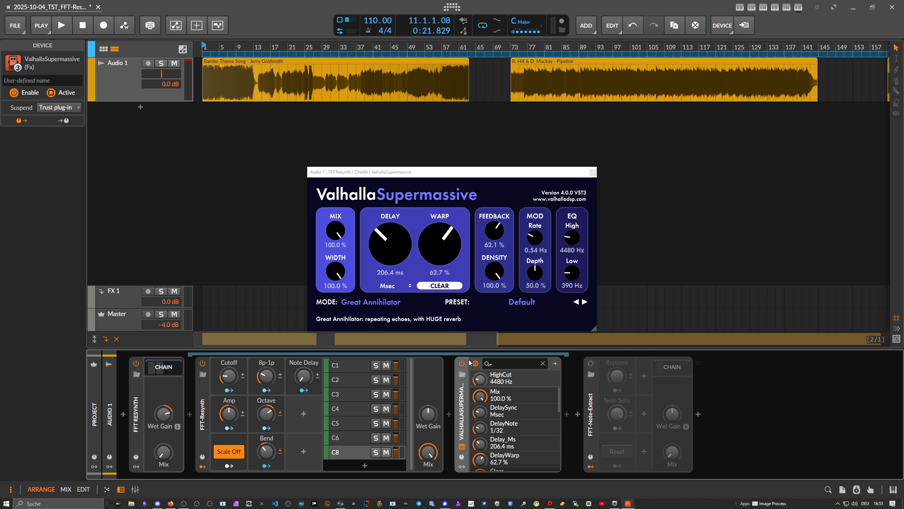
# - Delete the ValhallaSupermassive device and return the FFT Resynth container's Mix to its maximum
pyautogui.press('Delete')
pyautogui.click(164, 452)
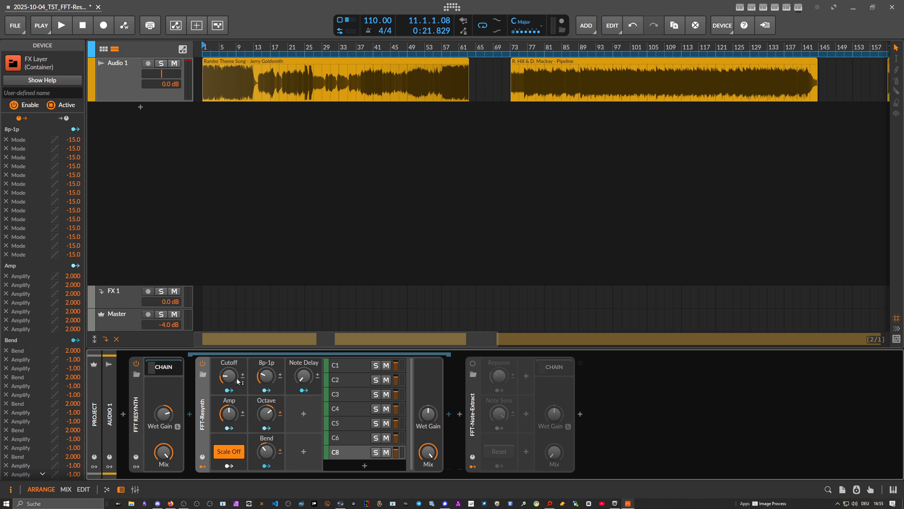
# - Play the track from bar 1, raise the Cutoff to just above its midpoint, and stop playback
pyautogui.moveTo(204, 47); pyautogui.dragTo(205, 57)
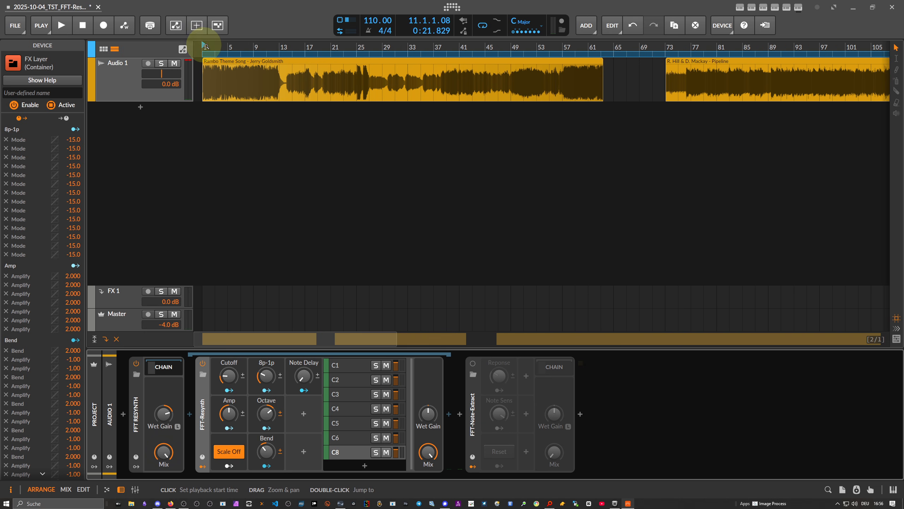
pyautogui.press('space')
pyautogui.moveTo(229, 382); pyautogui.dragTo(231, 384)
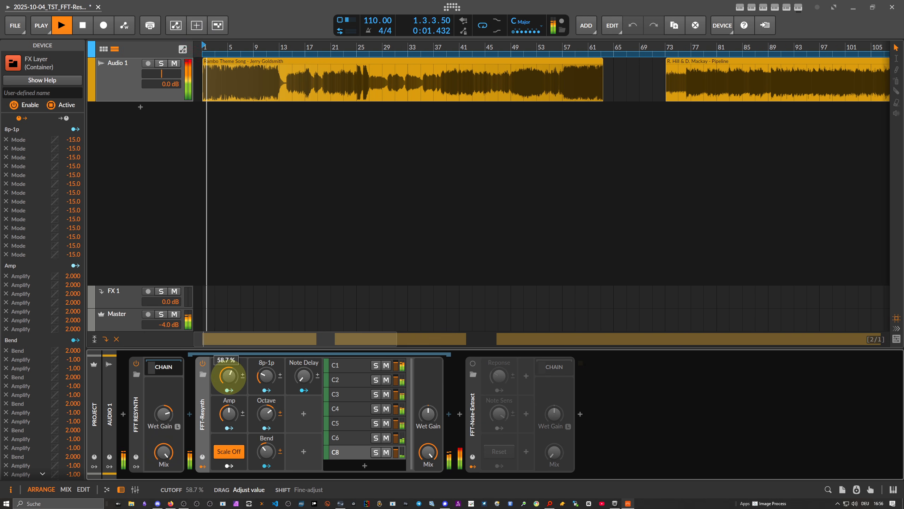
pyautogui.press('space')
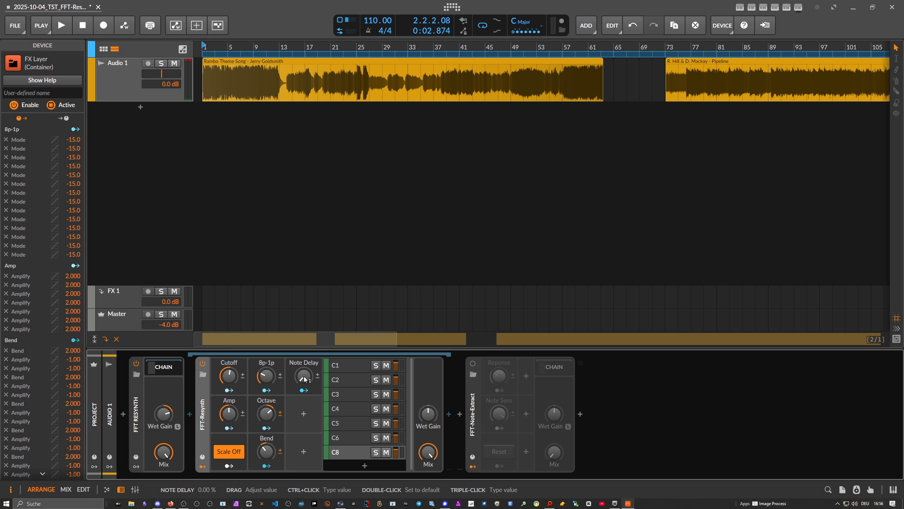
# - Restart playback and set the Note Delay to 100 %
pyautogui.press('space')
pyautogui.moveTo(305, 379); pyautogui.dragTo(305, 378)
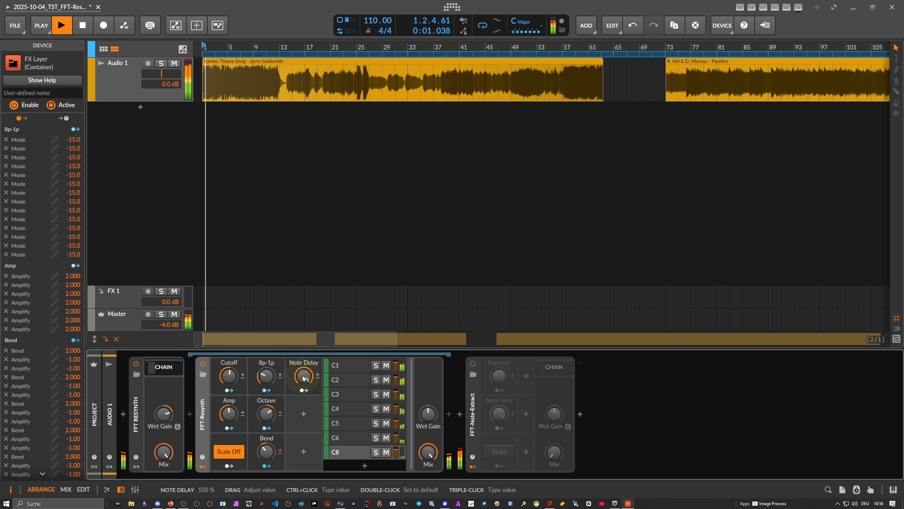
# - Bring the Octave back to about its centre and readjust the Cutoff to slightly below its midpoint
pyautogui.moveTo(229, 375); pyautogui.dragTo(229, 381)
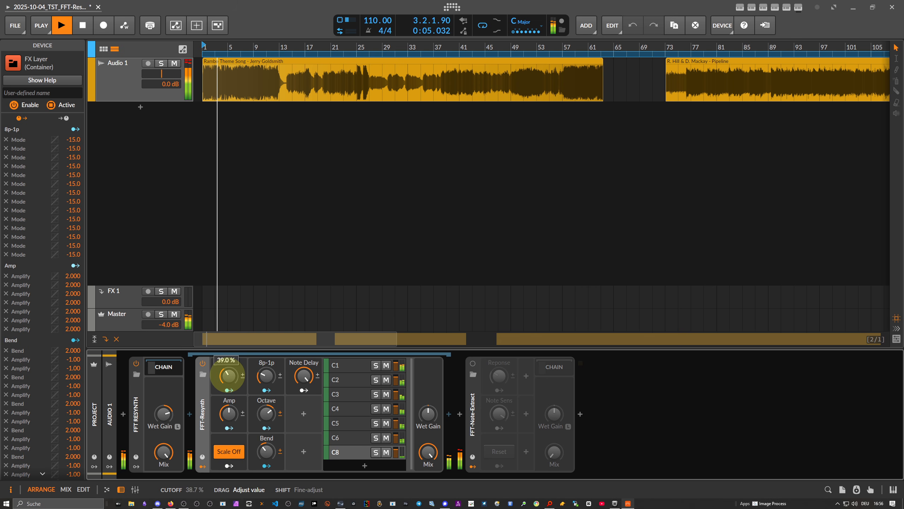
pyautogui.moveTo(266, 414); pyautogui.dragTo(266, 415)
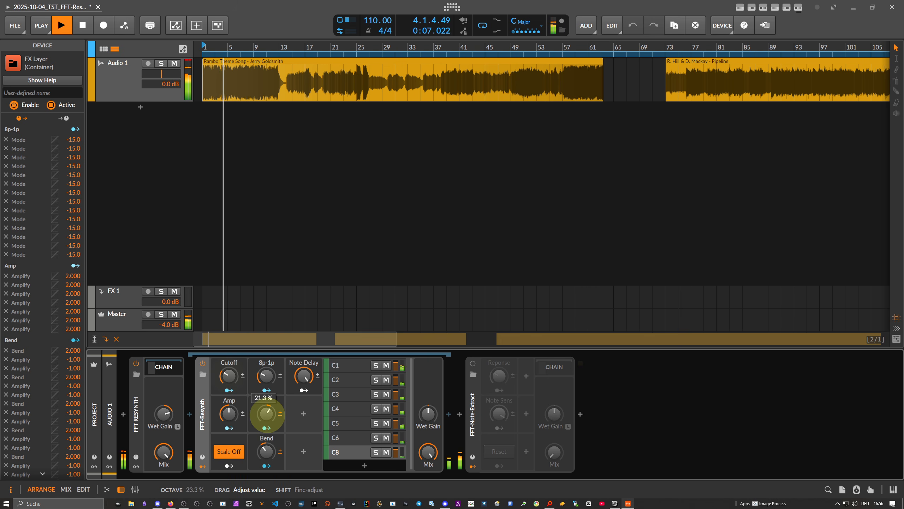
pyautogui.moveTo(229, 376); pyautogui.dragTo(229, 371)
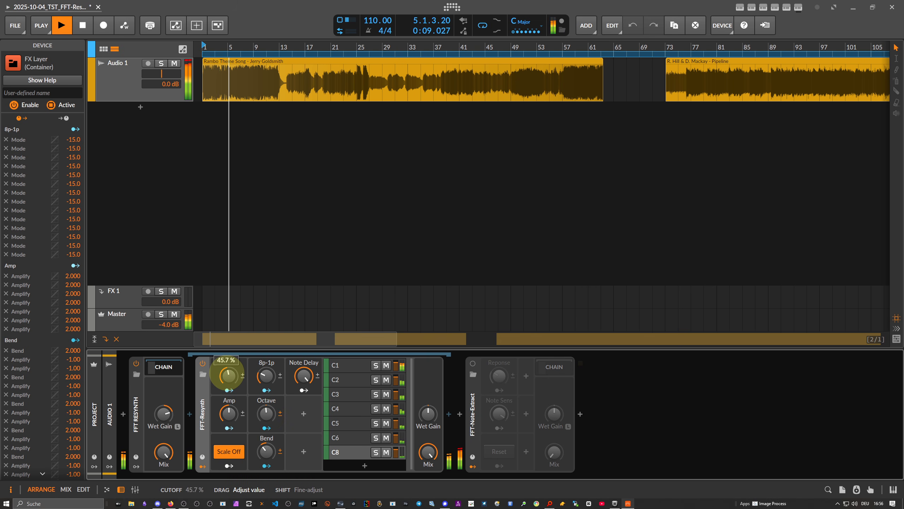
# - Reset the Note Delay to 0 % and raise it again to 100 % to compare the effect
pyautogui.doubleClick(304, 375)
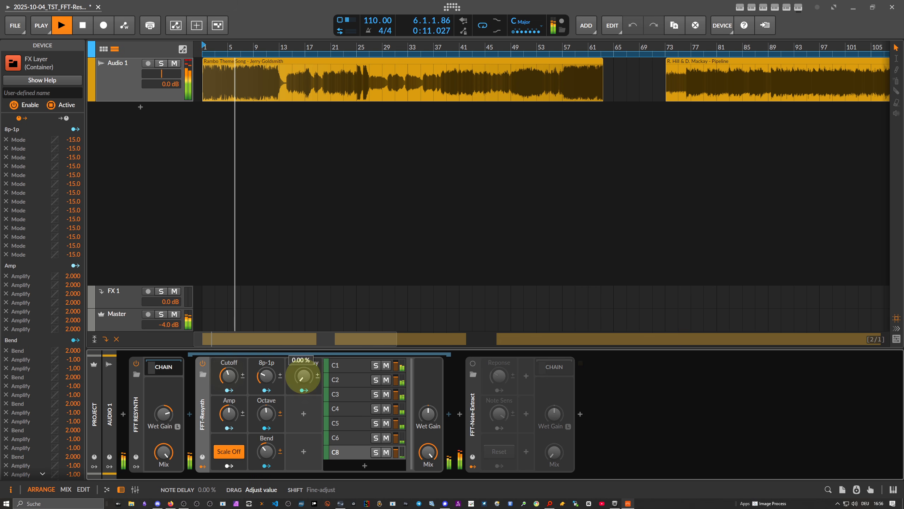
pyautogui.moveTo(303, 376); pyautogui.dragTo(304, 349)
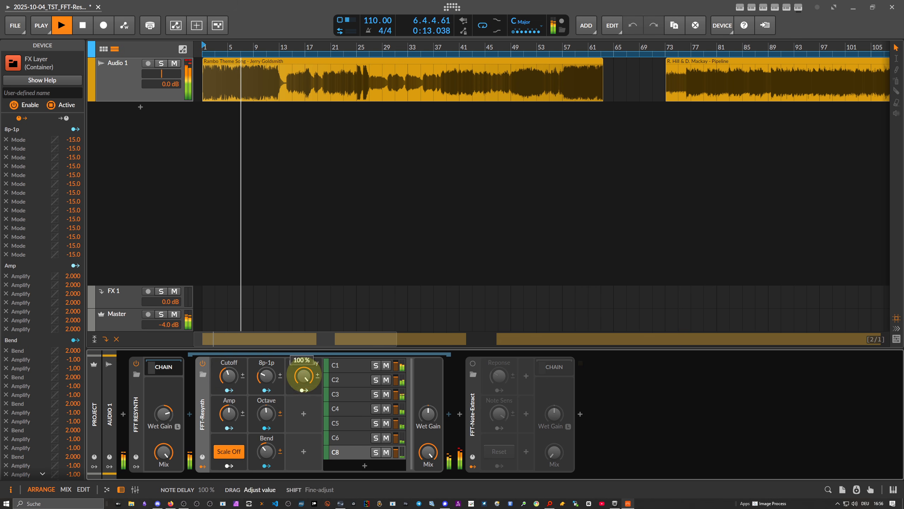
# - Audition a higher Cutoff, stop playback and return it to slightly below its midpoint, with the Note Delay at its minimum
pyautogui.moveTo(229, 375); pyautogui.dragTo(235, 377)
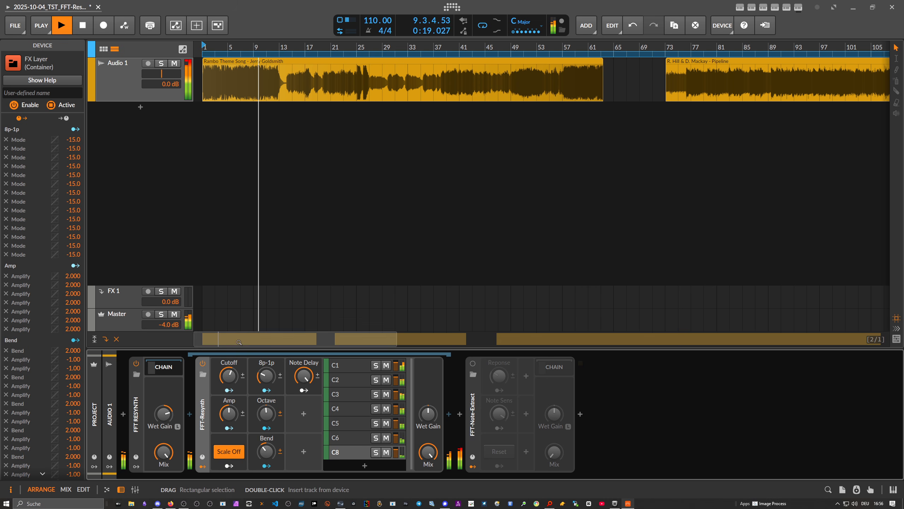
pyautogui.press('space')
pyautogui.moveTo(228, 375); pyautogui.dragTo(228, 385)
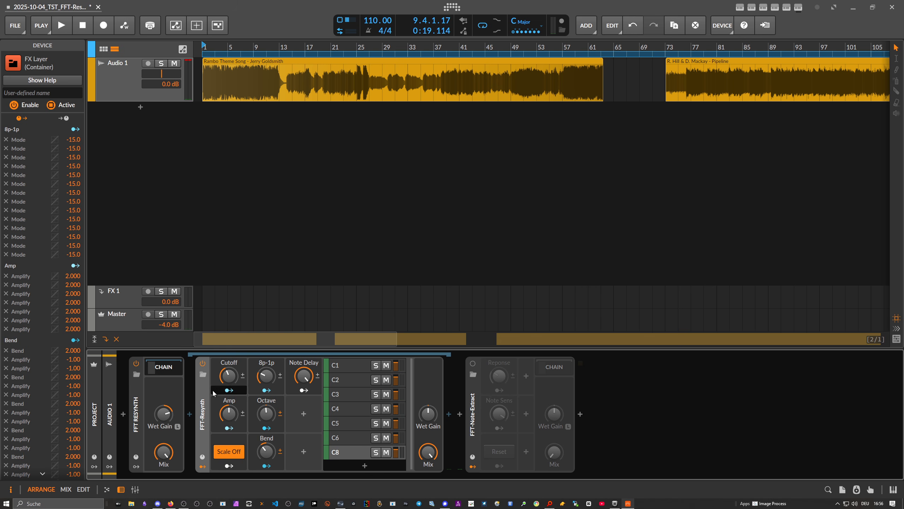
pyautogui.moveTo(302, 372); pyautogui.dragTo(302, 421)
# - Toggle Scale Off on the FFT-Resynth device several times and leave it disabled
pyautogui.click(230, 454)
pyautogui.click(231, 453)
pyautogui.click(231, 452)
pyautogui.click(232, 452)
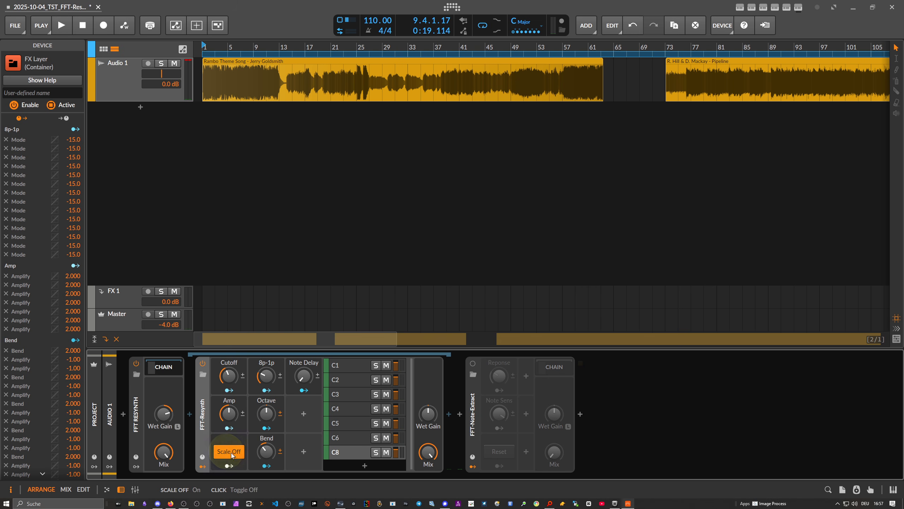
pyautogui.click(231, 453)
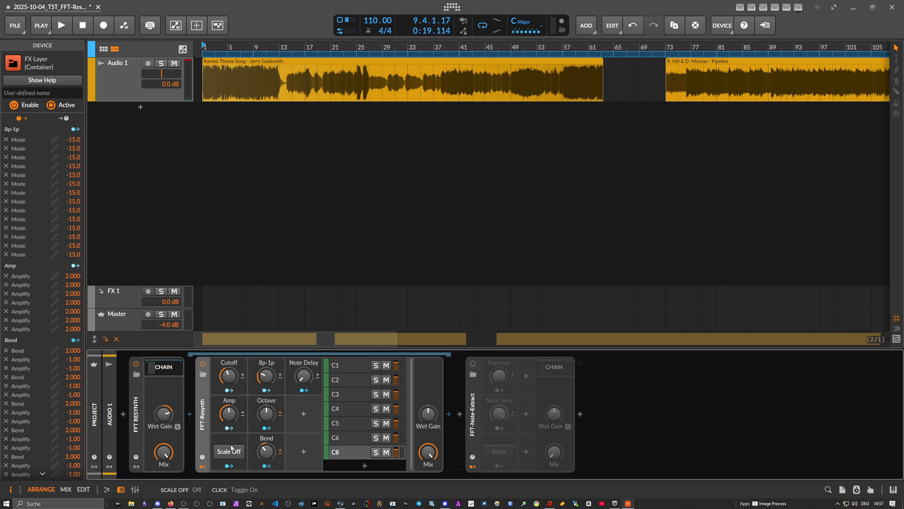
# - Set the project's root key to D and its scale to Minor
pyautogui.click(516, 26)
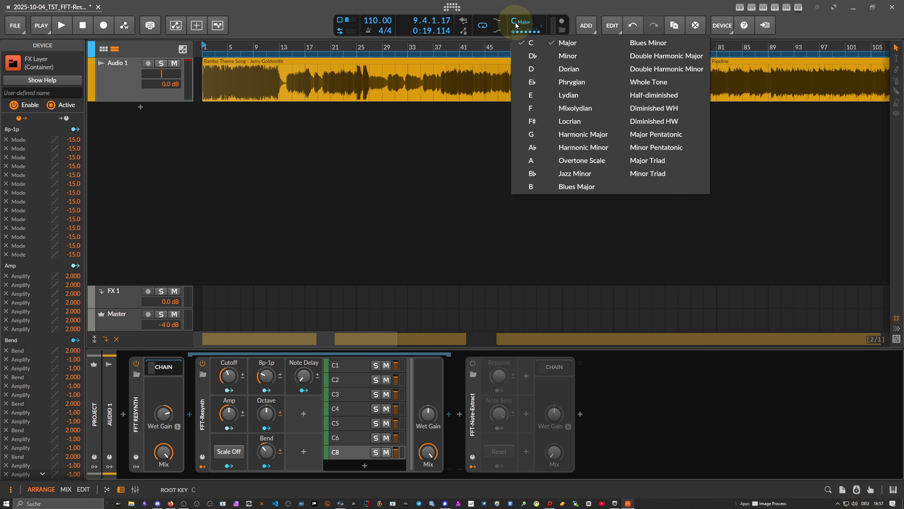
pyautogui.click(537, 70)
pyautogui.click(571, 55)
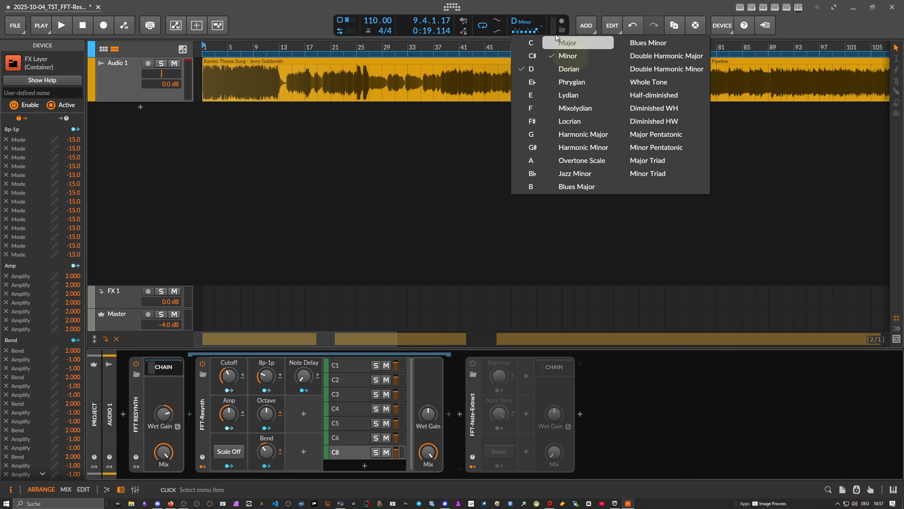
pyautogui.click(441, 156)
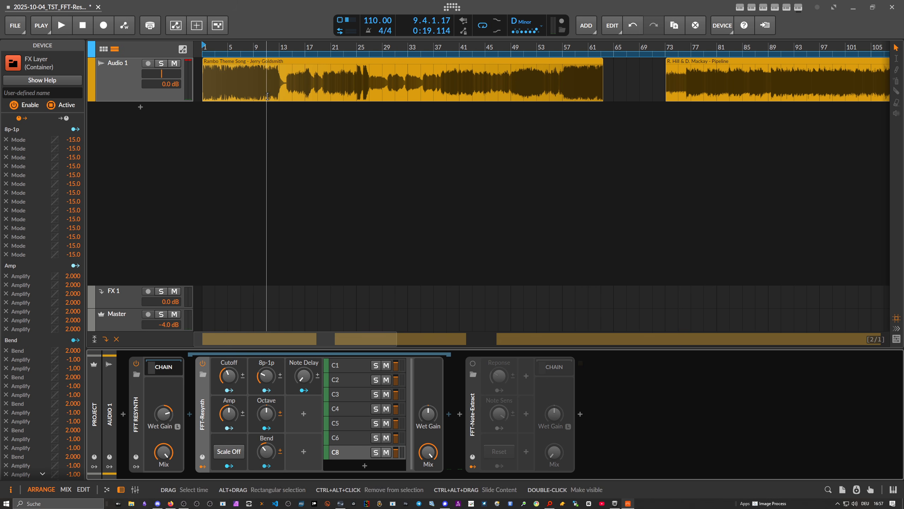
# - Play the track from bar 1 and audition the project keys D Mixolydian, E Mixolydian and E Major
pyautogui.press('space')
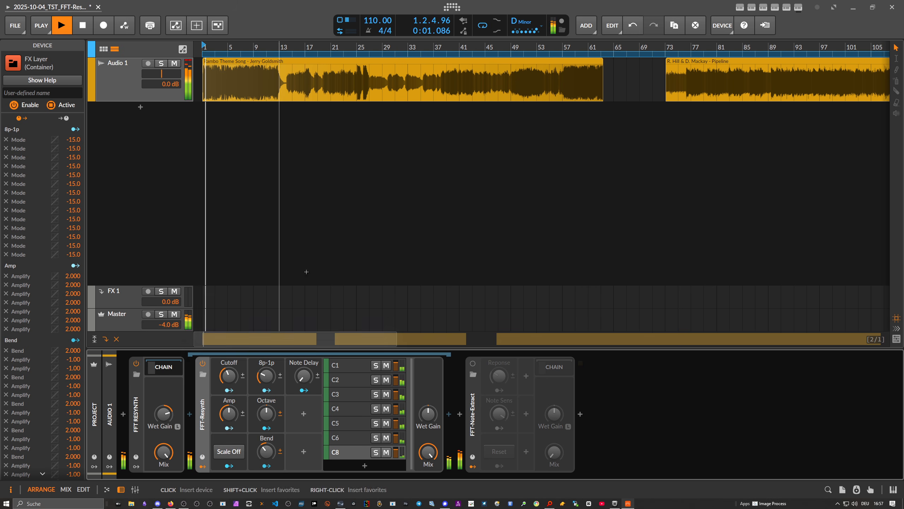
pyautogui.click(531, 27)
pyautogui.click(547, 108)
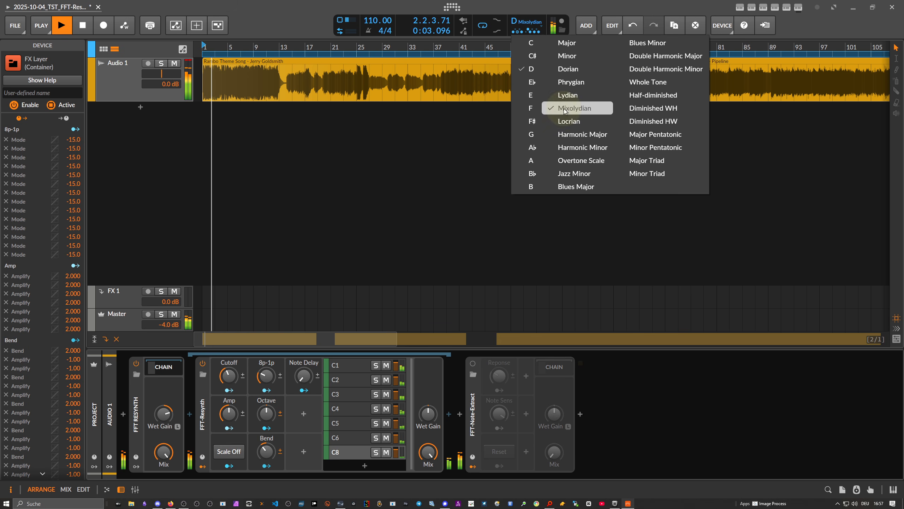
pyautogui.click(530, 95)
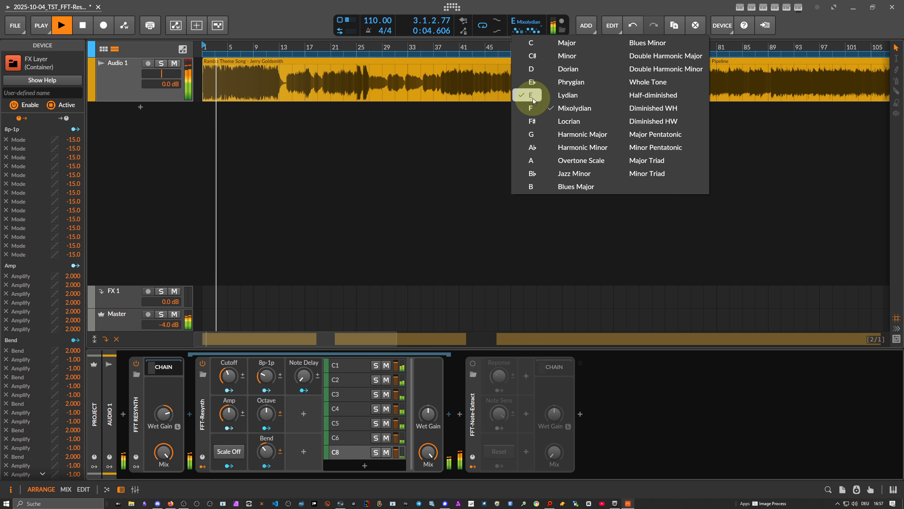
pyautogui.click(567, 48)
pyautogui.click(568, 43)
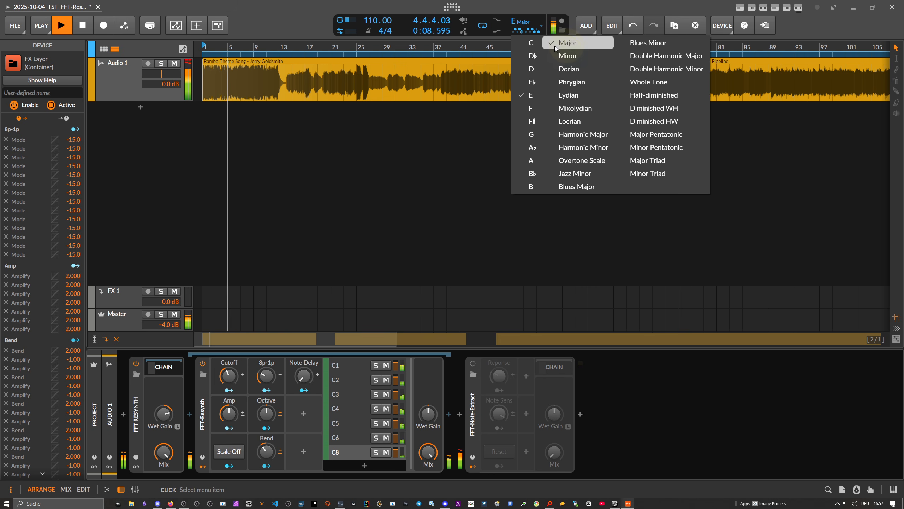
# - Return the project's root key to C, keeping the Major scale, and stop playback
pyautogui.click(532, 42)
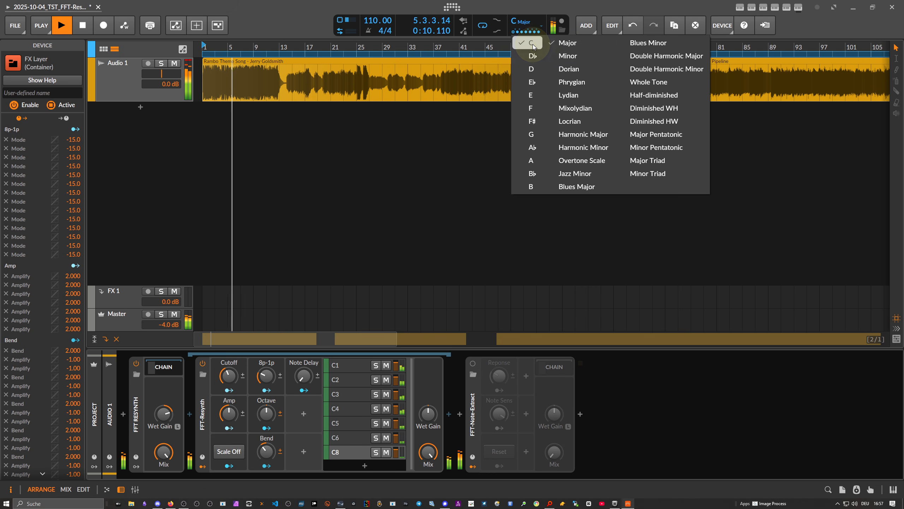
pyautogui.click(517, 10)
pyautogui.press('space')
pyautogui.click(484, 84)
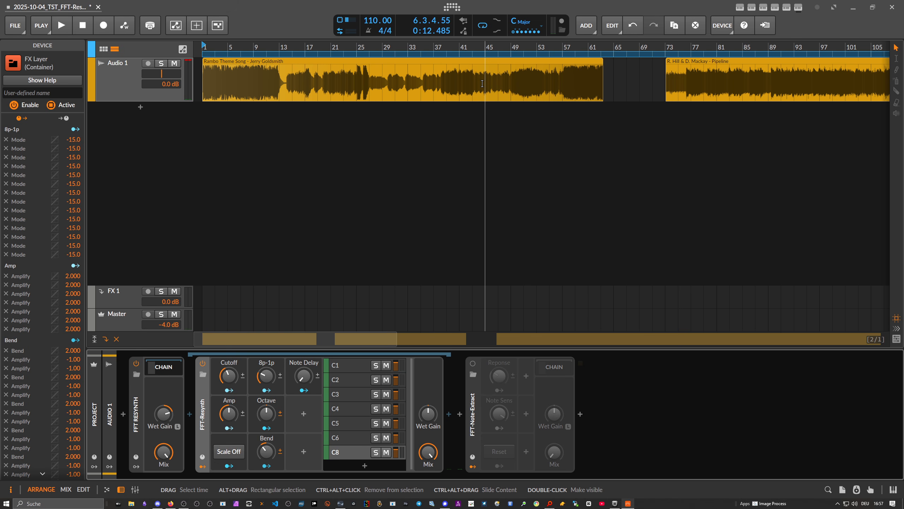
# - Enable Scale Off, start playback, and toggle it off and on again to compare the sound
pyautogui.click(239, 451)
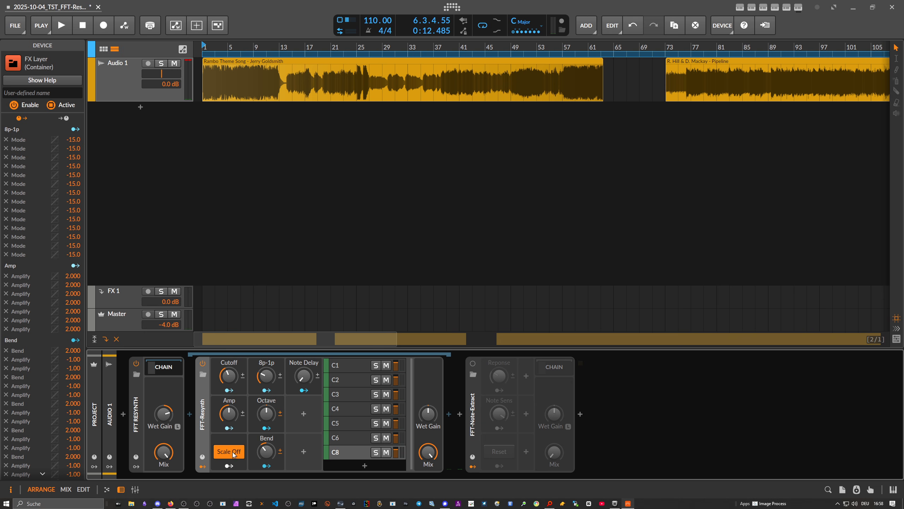
pyautogui.press('space')
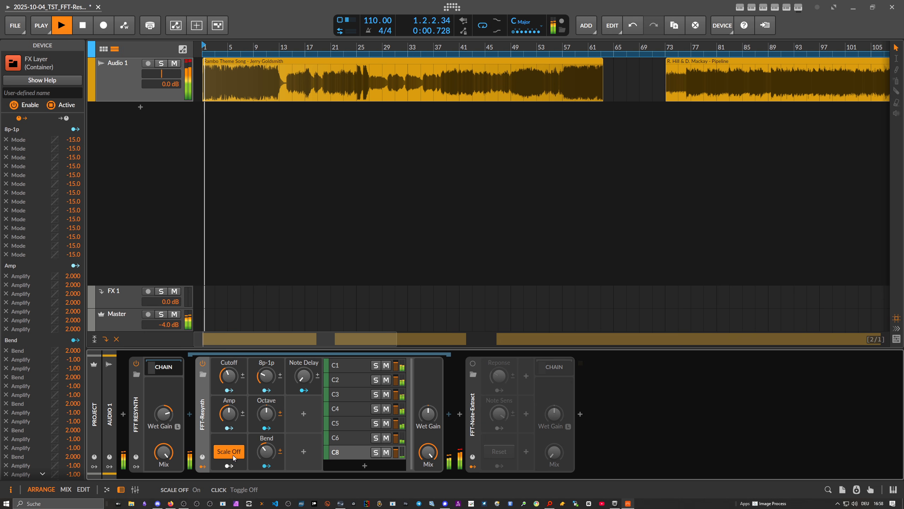
pyautogui.click(233, 455)
pyautogui.click(233, 455)
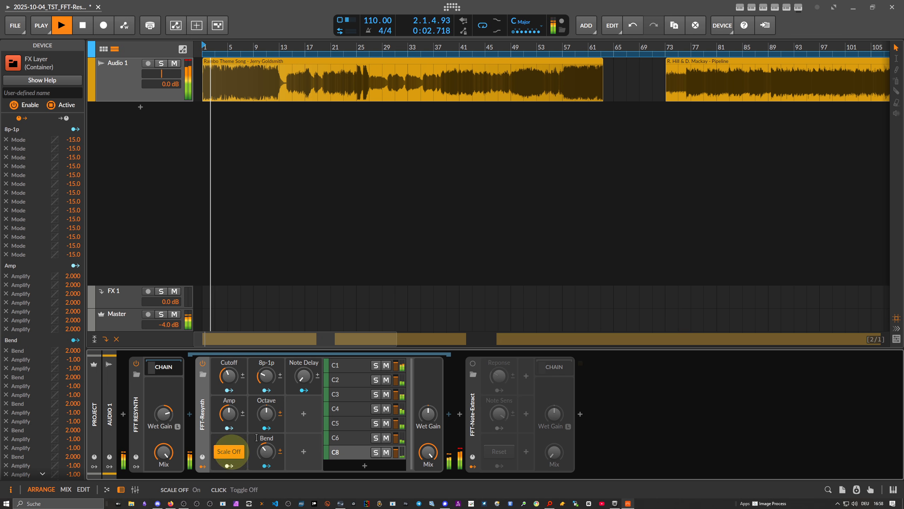
# - Change the project scale to C Minor, toggle Scale Off for comparison leaving it enabled, and stop playback
pyautogui.click(527, 23)
pyautogui.click(568, 55)
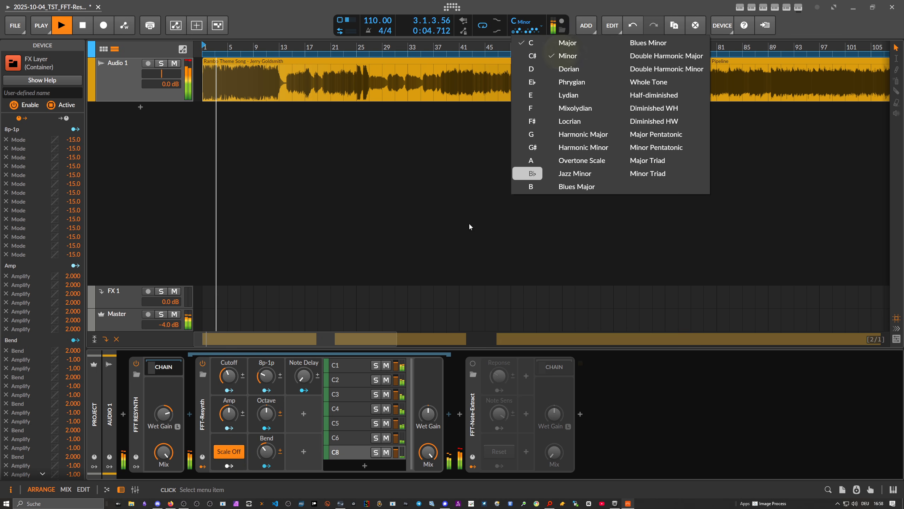
pyautogui.click(231, 453)
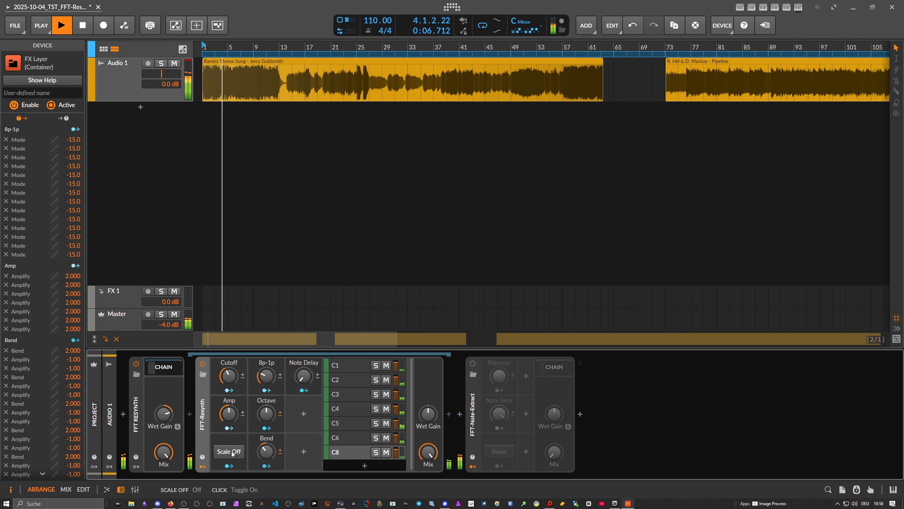
pyautogui.click(232, 454)
pyautogui.click(232, 454)
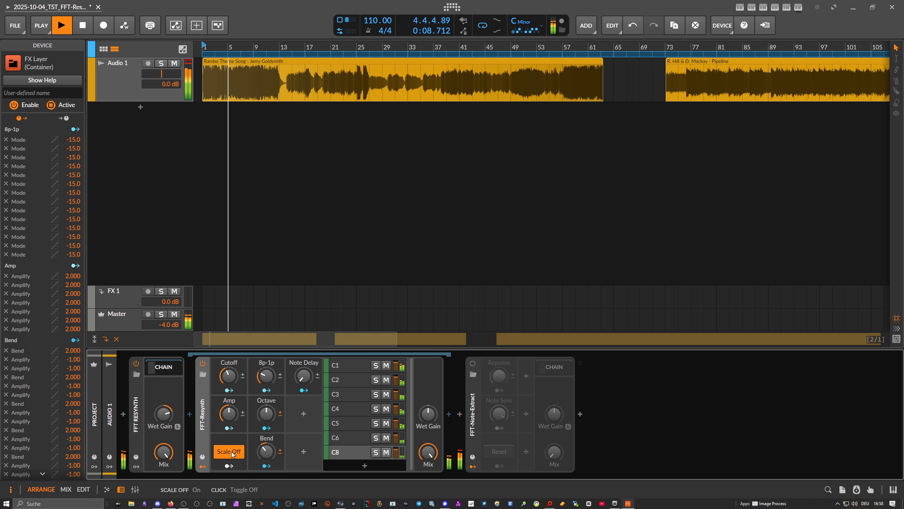
pyautogui.press('space')
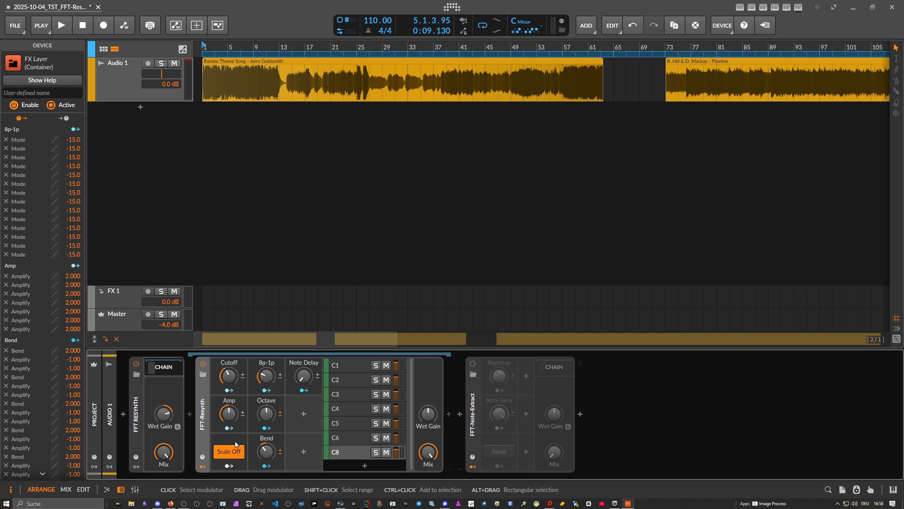
# - Select the C1 layer of FFT-Resynth to show the FX Grid device inside it
pyautogui.rightClick(236, 444)
pyautogui.press('Escape')
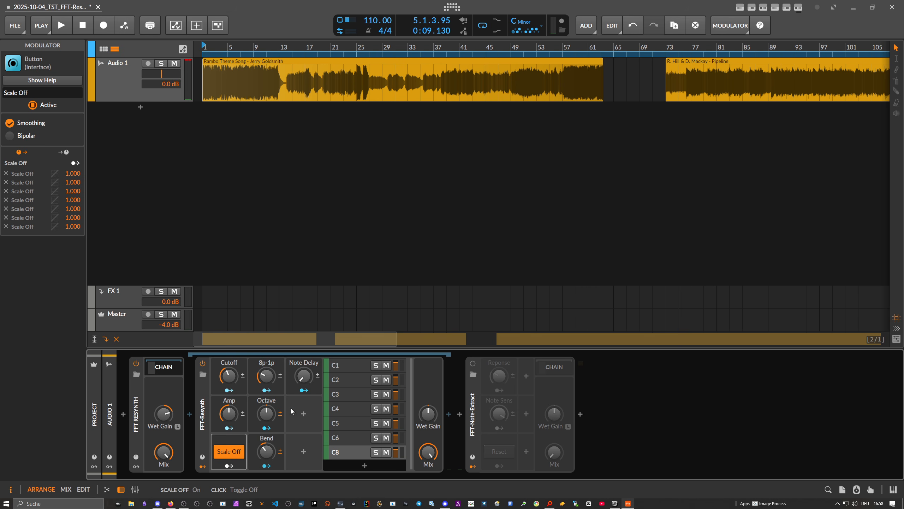
pyautogui.click(344, 367)
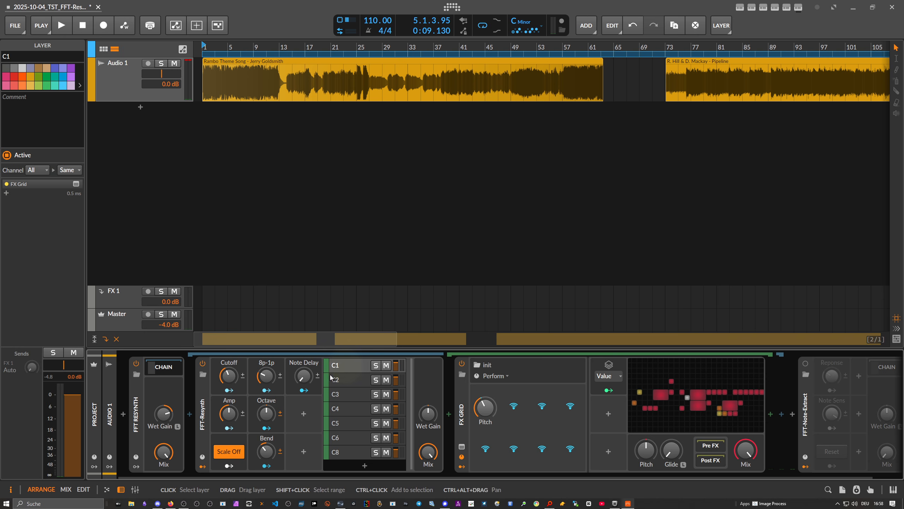
pyautogui.moveTo(353, 479); pyautogui.dragTo(409, 478)
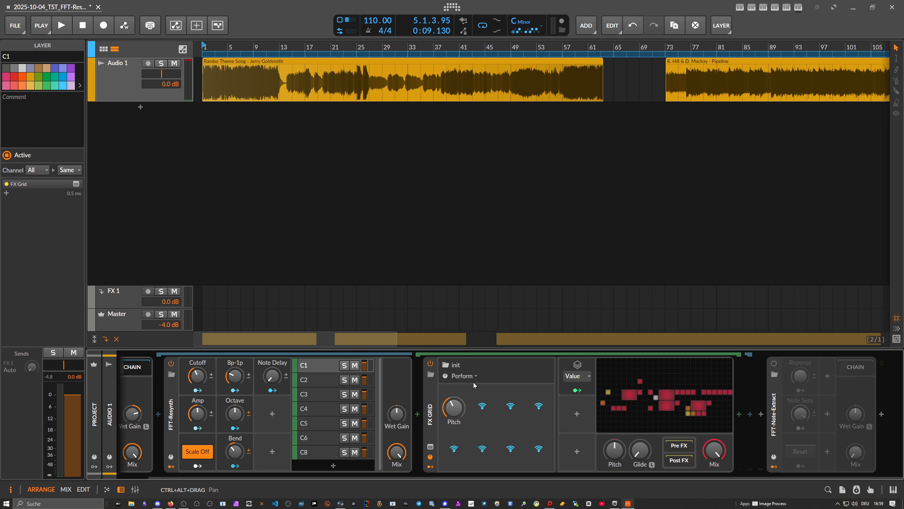
pyautogui.click(324, 380)
pyautogui.click(319, 368)
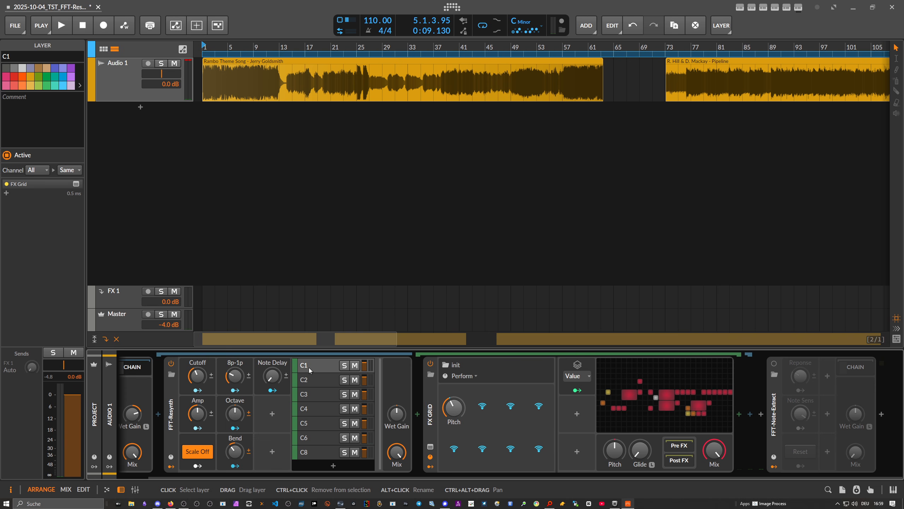
# - Inspect the voice settings of the C1 layer's FX Grid and open its patch in the Grid editor
pyautogui.click(433, 402)
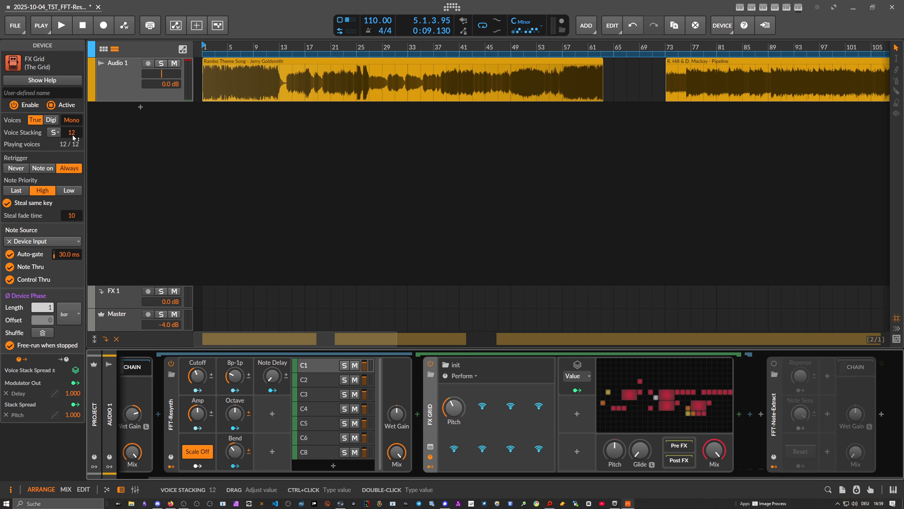
pyautogui.doubleClick(633, 392)
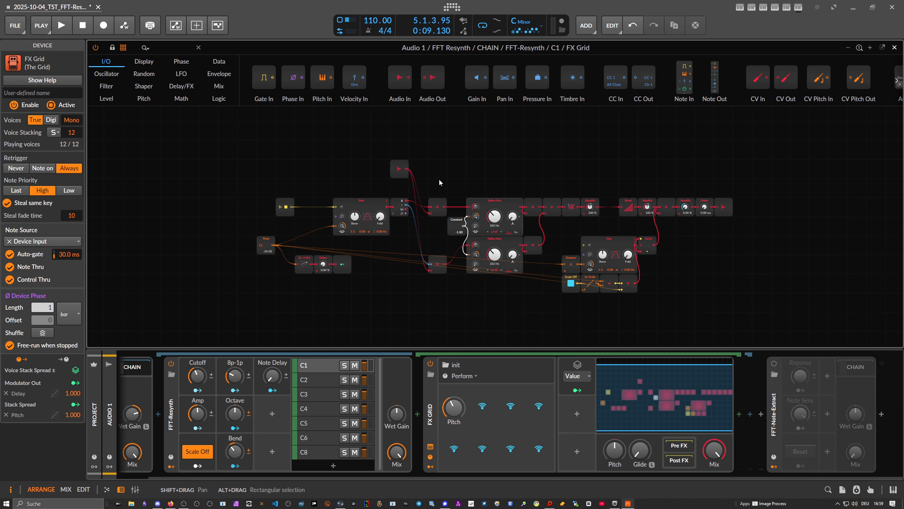
pyautogui.press('z')
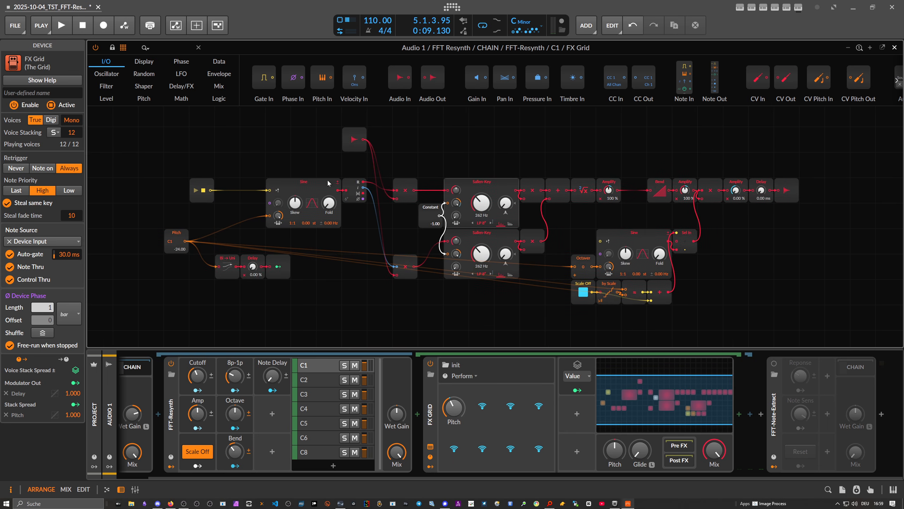
# - Inspect the first Sine oscillator, the Dome filter, the upper Multiply module and the Audio In module in turn
pyautogui.click(309, 184)
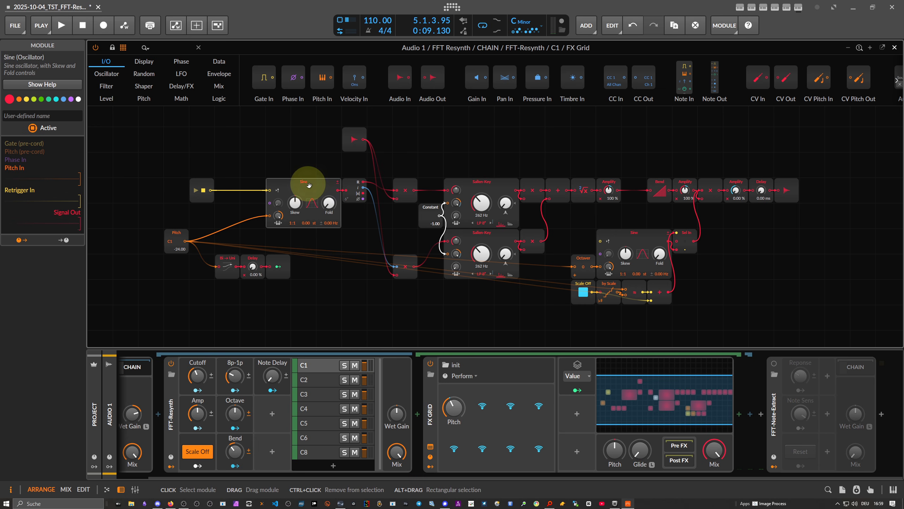
pyautogui.click(355, 188)
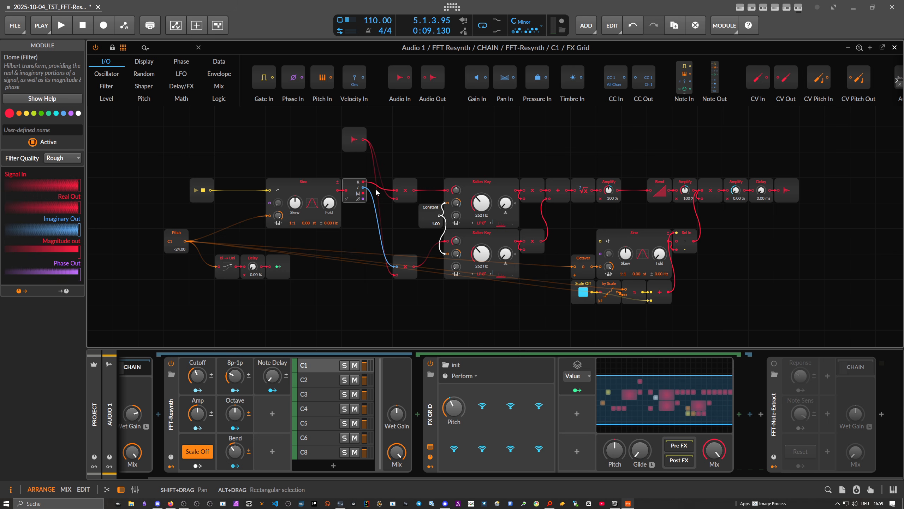
pyautogui.click(406, 190)
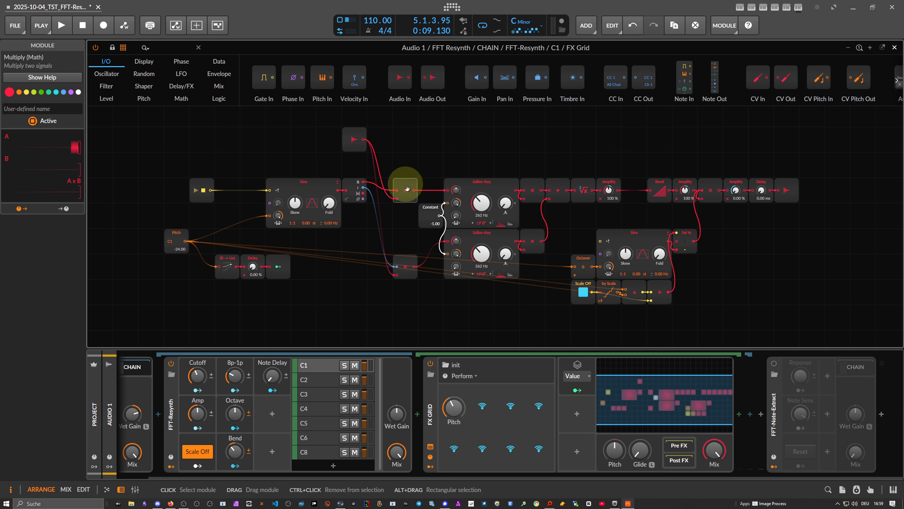
pyautogui.click(356, 139)
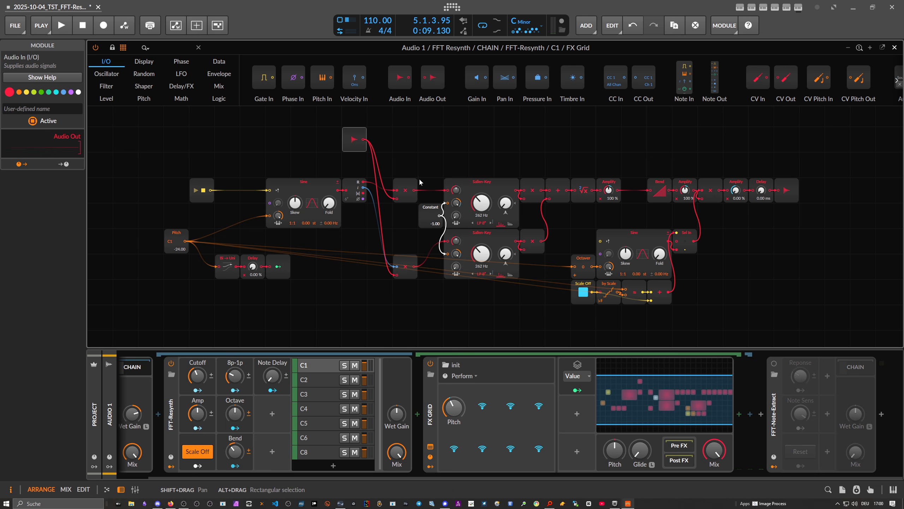
# - Move the second Sine oscillator with its Octaver, Scale Off and by Scale modules further below the main signal chain
pyautogui.moveTo(177, 147); pyautogui.dragTo(566, 251)
pyautogui.moveTo(769, 312); pyautogui.dragTo(570, 231)
pyautogui.moveTo(647, 233); pyautogui.dragTo(622, 309)
# - Highlight the whole patch, the separated resynthesis oscillator group and the Multiply module it feeds to examine their routing
pyautogui.moveTo(134, 133); pyautogui.dragTo(833, 293)
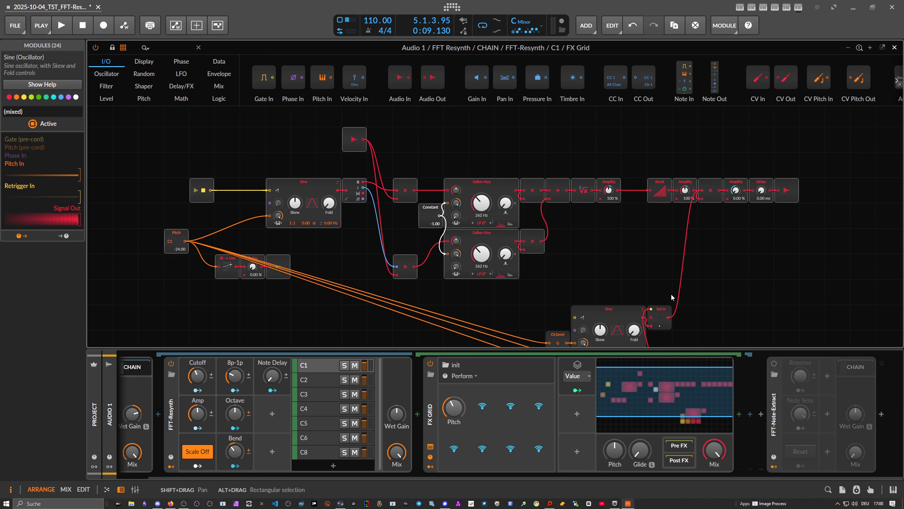
pyautogui.scroll(-3, 671, 293)
pyautogui.moveTo(541, 213); pyautogui.dragTo(707, 330)
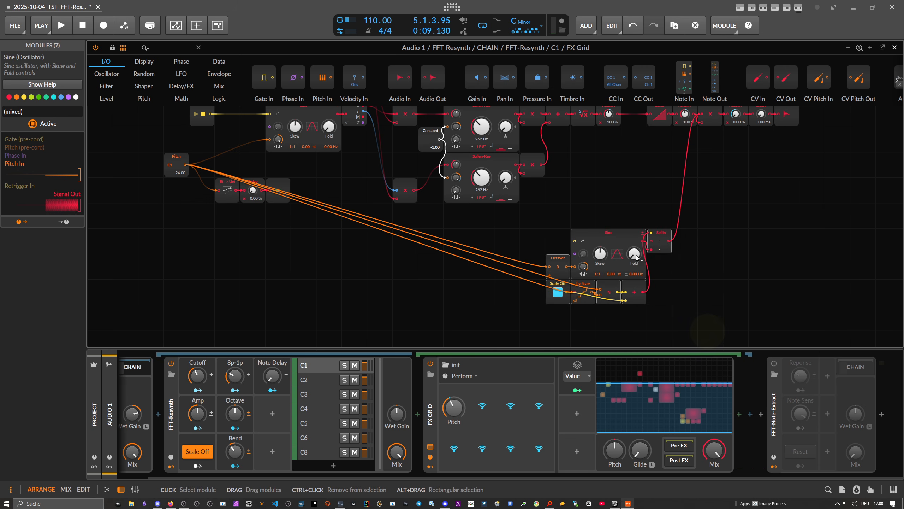
pyautogui.scroll(1, 616, 238)
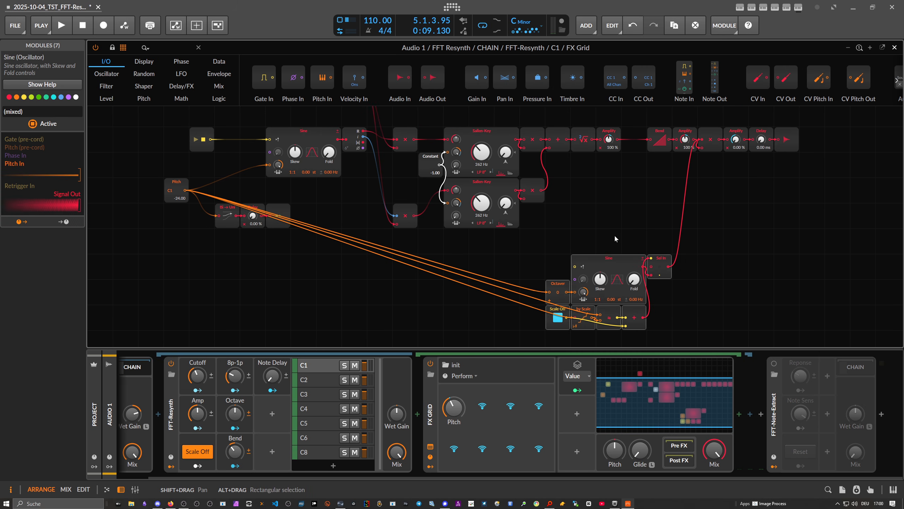
pyautogui.click(701, 136)
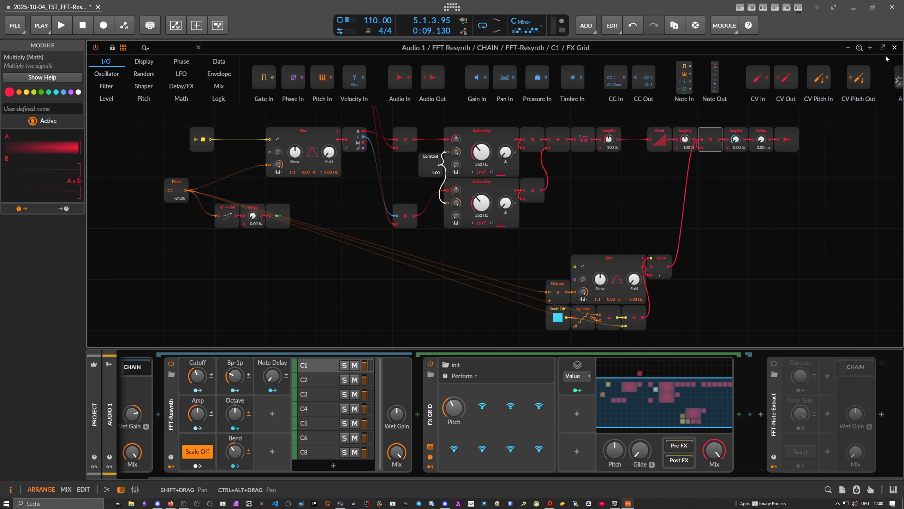
# - Move the Sine oscillator group with its Octaver, Scale Off and by Scale modules back up close to the main signal chain
pyautogui.moveTo(533, 237); pyautogui.dragTo(670, 320)
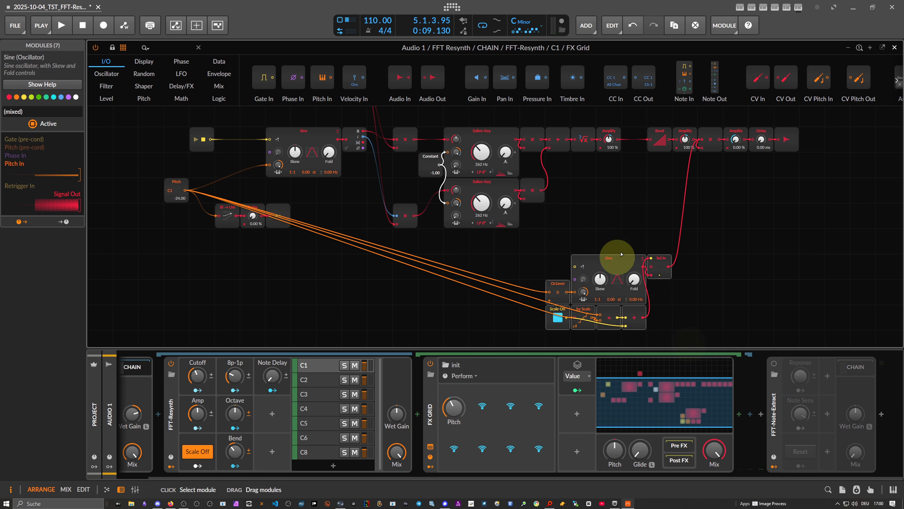
pyautogui.moveTo(618, 279); pyautogui.dragTo(644, 203)
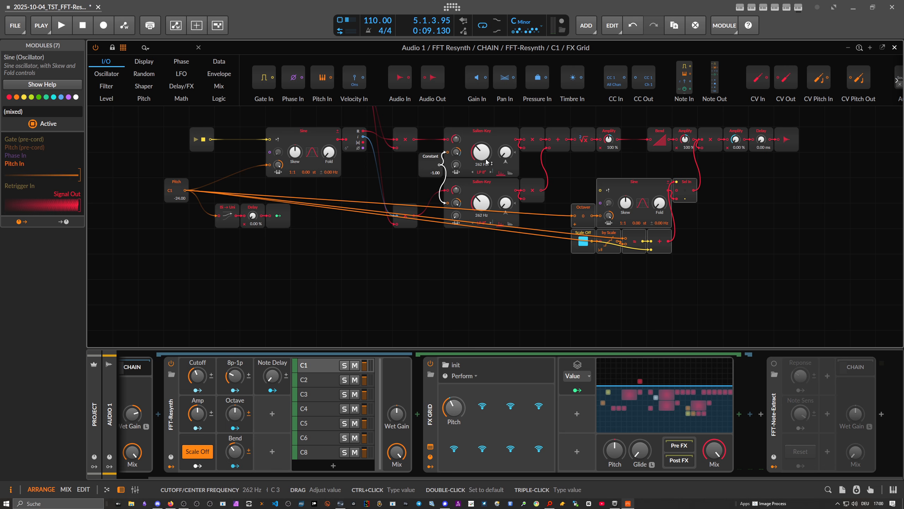
pyautogui.scroll(3, 279, 227)
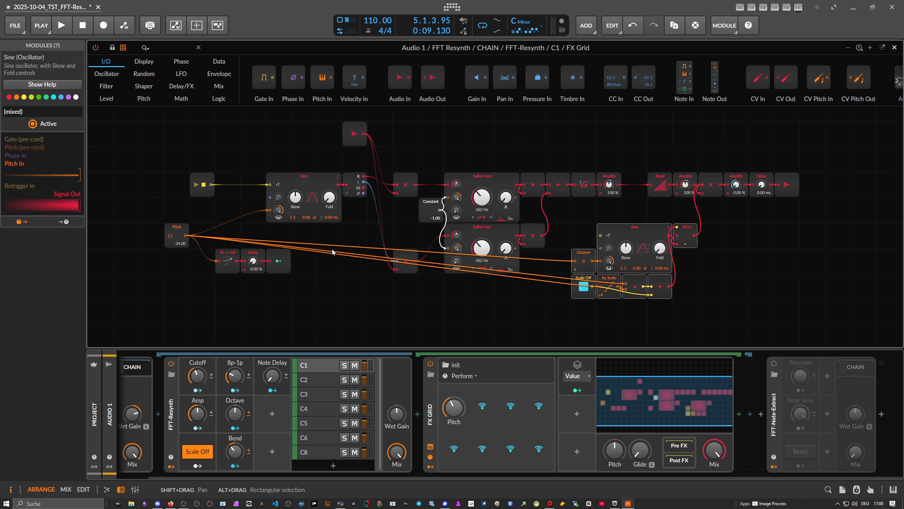
# - Inspect the two Sallen-Key filters and the resynthesis Sine oscillator to examine their inputs and modulations
pyautogui.click(484, 178)
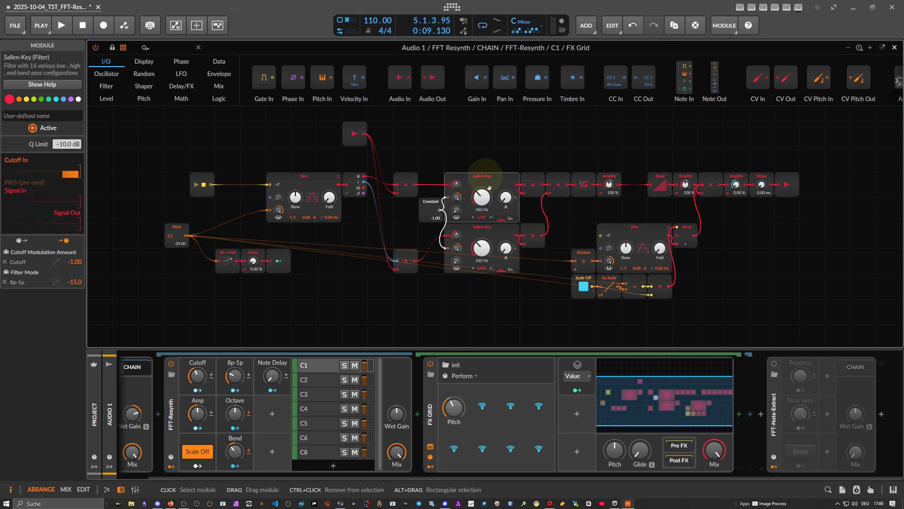
pyautogui.click(484, 227)
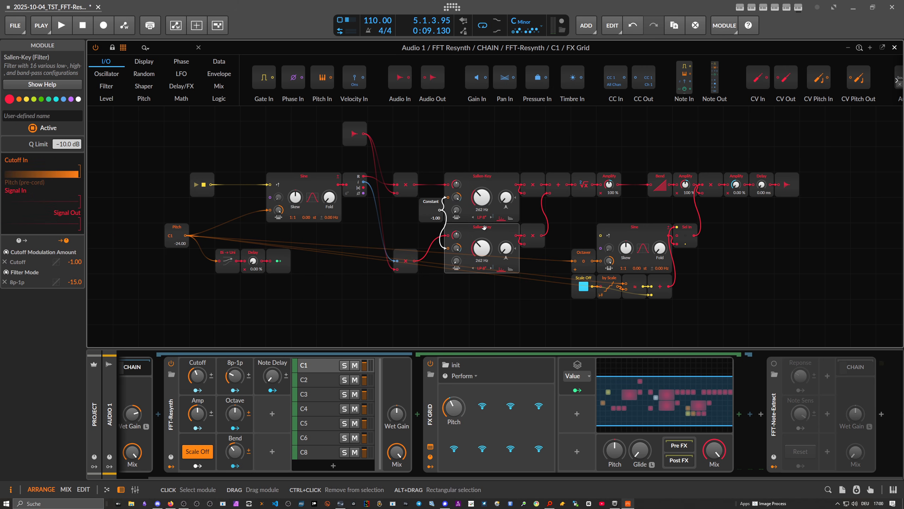
pyautogui.click(498, 227)
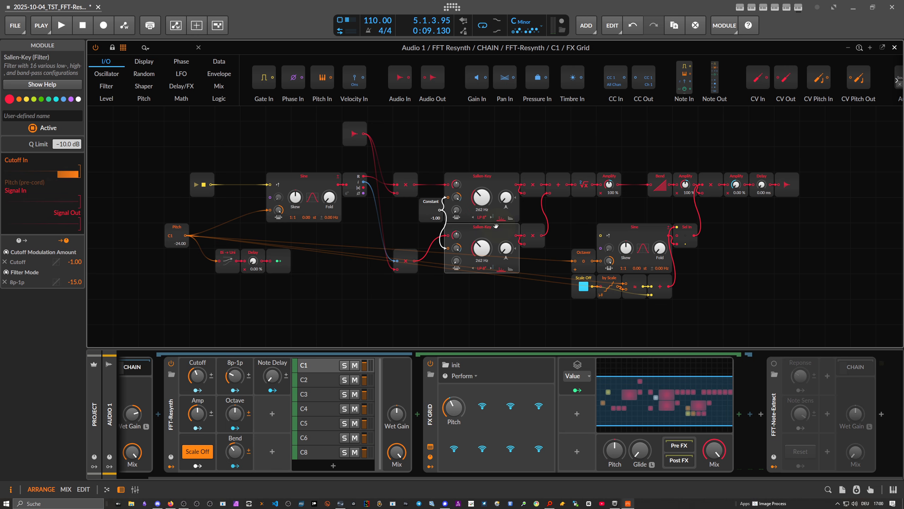
pyautogui.click(501, 183)
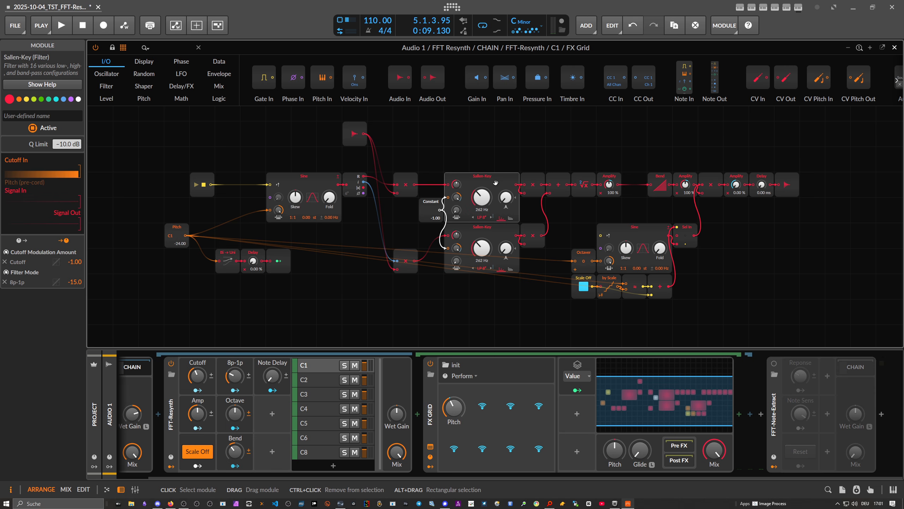
pyautogui.click(643, 237)
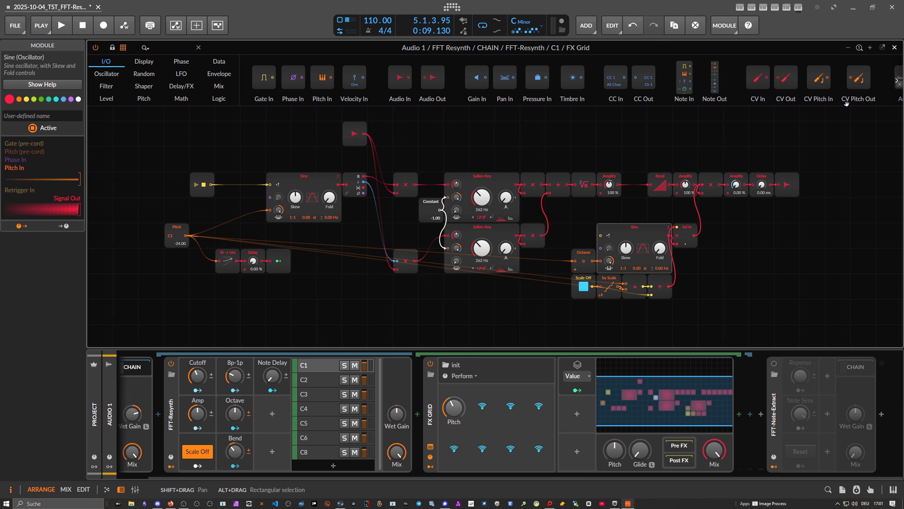
# - Close the Grid editor and collapse the C1 layer's devices and the FFT Resynth chain
pyautogui.click(895, 48)
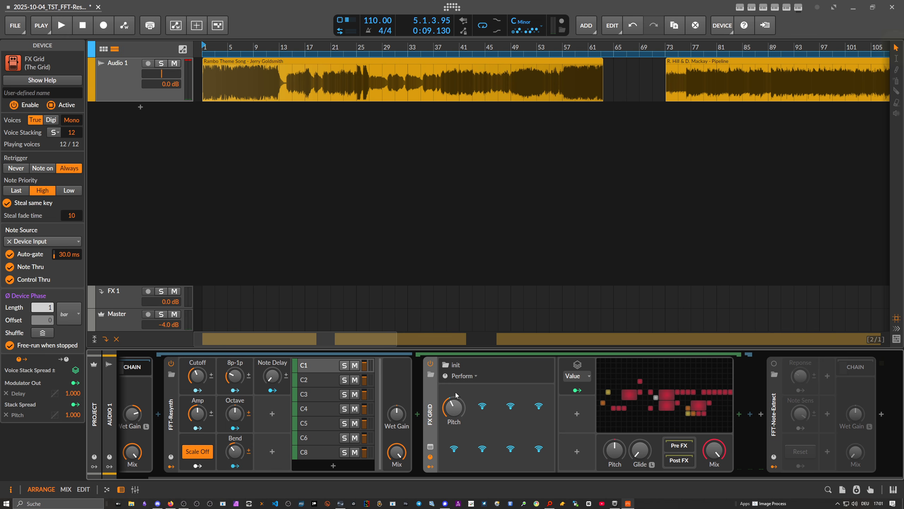
pyautogui.click(330, 366)
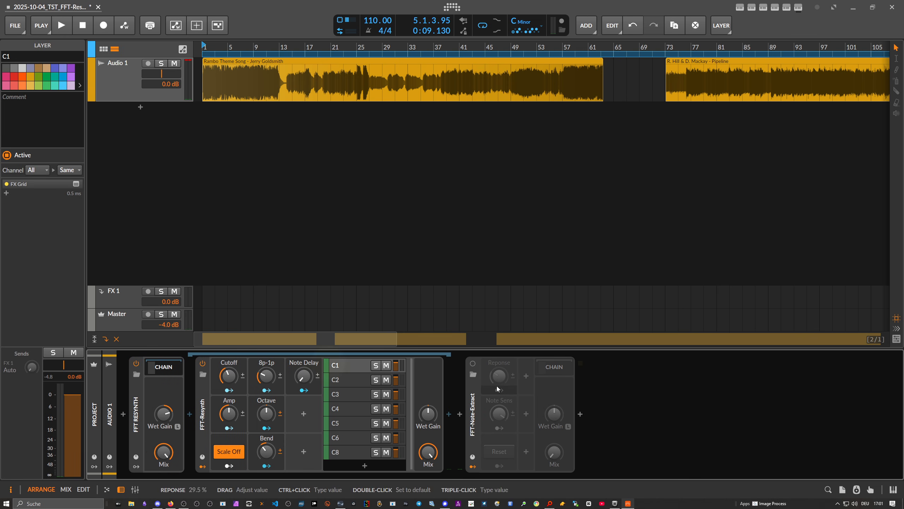
pyautogui.click(171, 370)
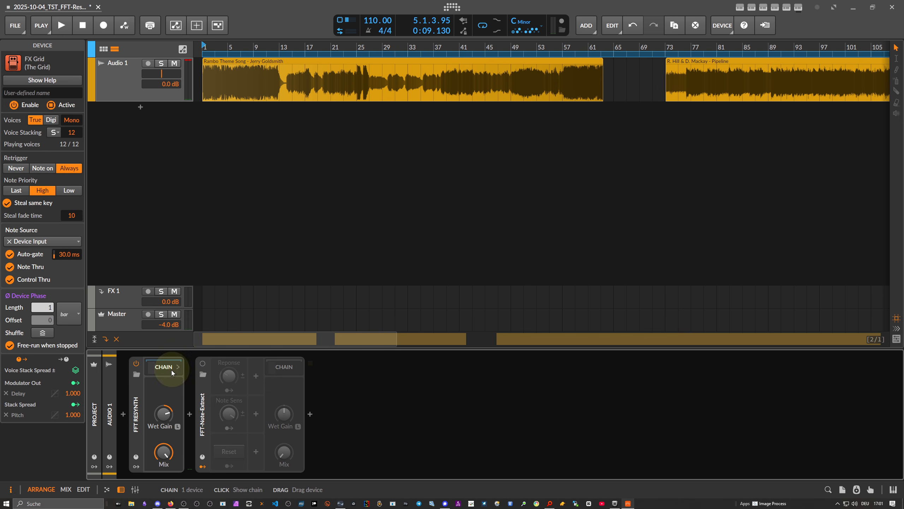
# - Disable FFT Resynth, enable FFT-Note-Extract and show the Note FX Layer inside its chain
pyautogui.click(202, 363)
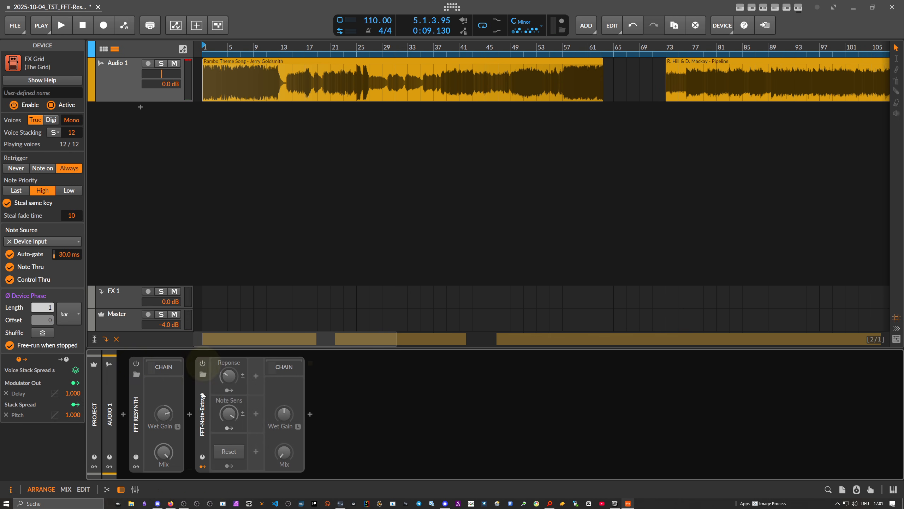
pyautogui.click(278, 376)
pyautogui.click(278, 376)
pyautogui.click(203, 364)
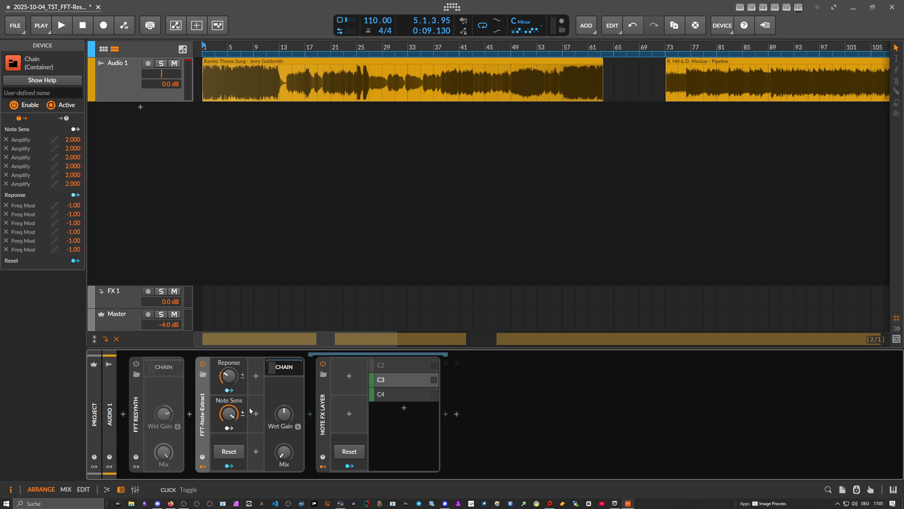
# - Play Audio 1 briefly from bar 1 to examine the note activity of the Note FX Layer's layers
pyautogui.moveTo(207, 46); pyautogui.dragTo(208, 47)
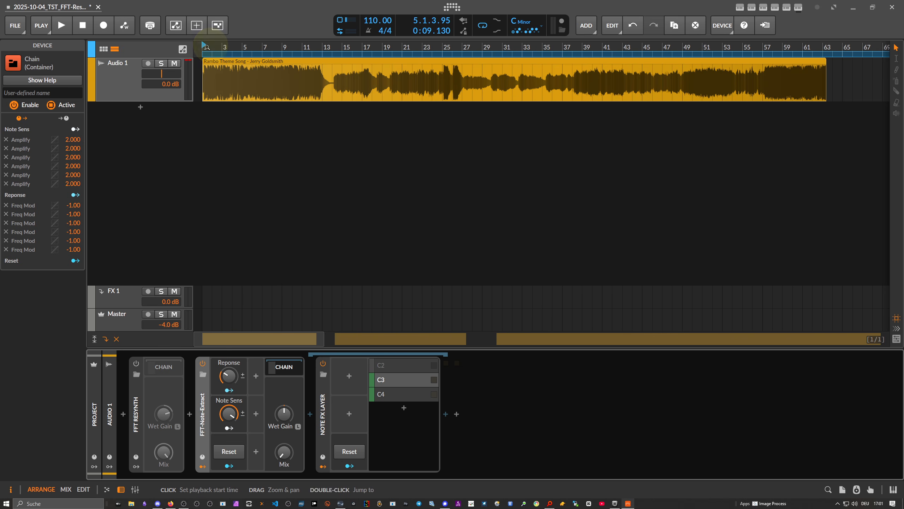
pyautogui.click(202, 46)
pyautogui.click(137, 76)
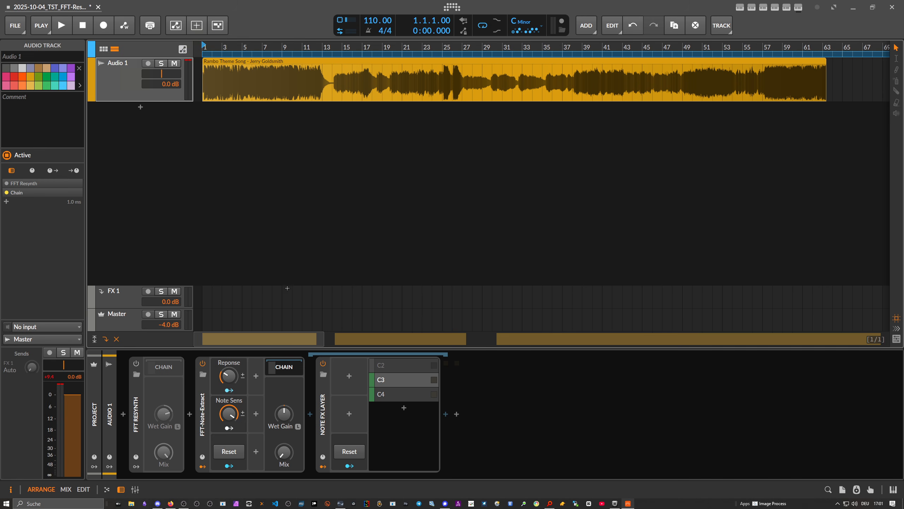
pyautogui.press('space')
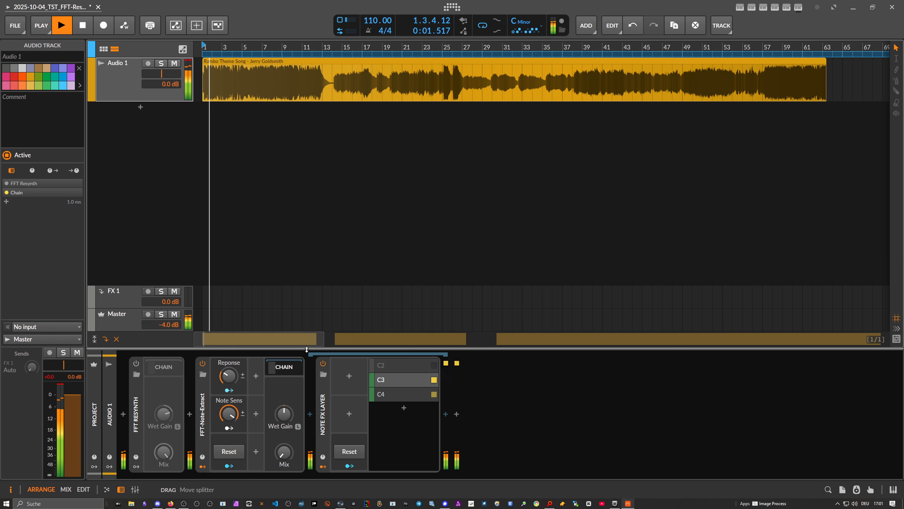
pyautogui.press('space')
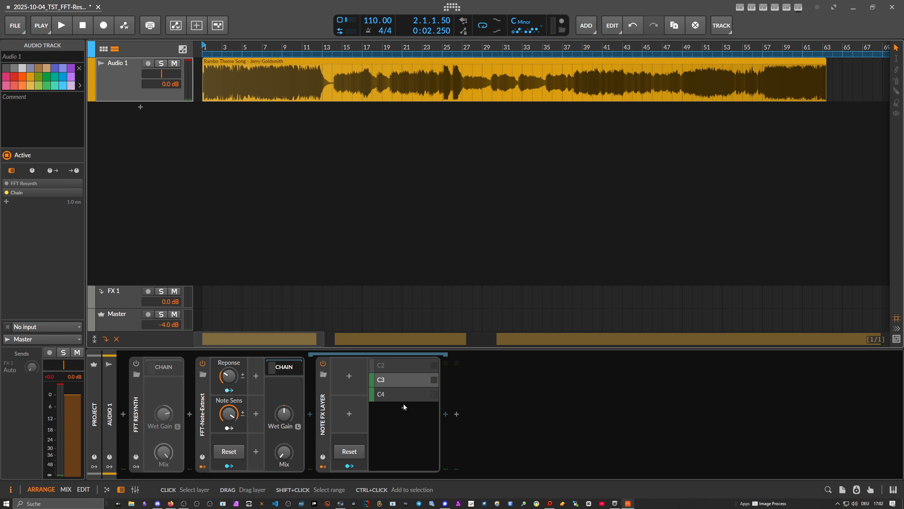
pyautogui.click(456, 414)
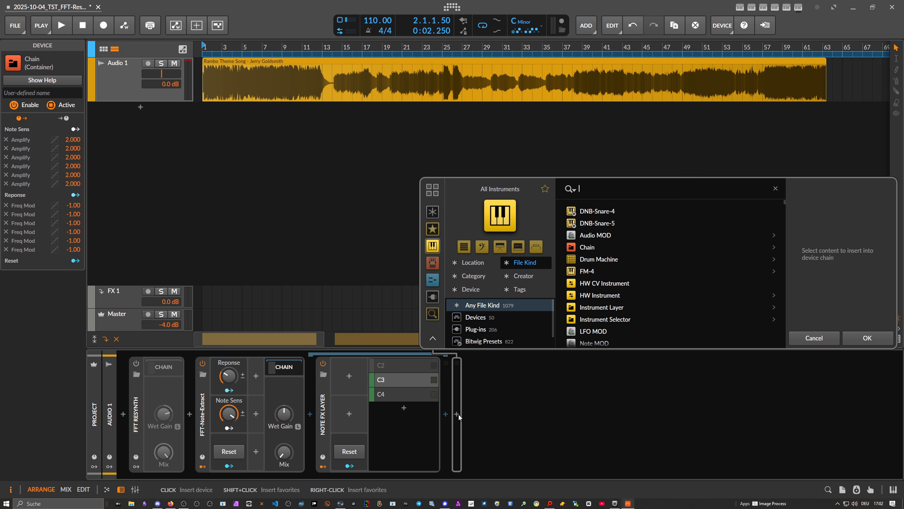
pyautogui.click(814, 337)
pyautogui.click(151, 132)
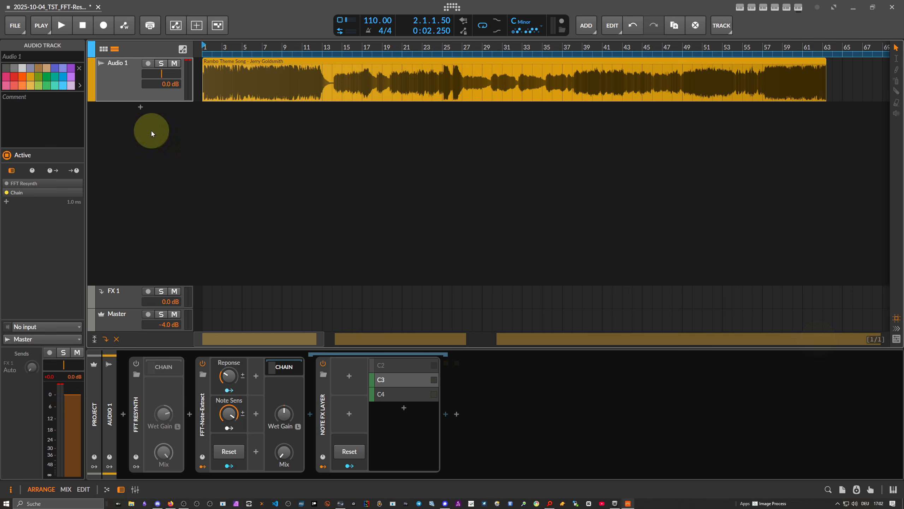
# - Add an instrument track below Audio 1 with recording armed
pyautogui.rightClick(124, 112)
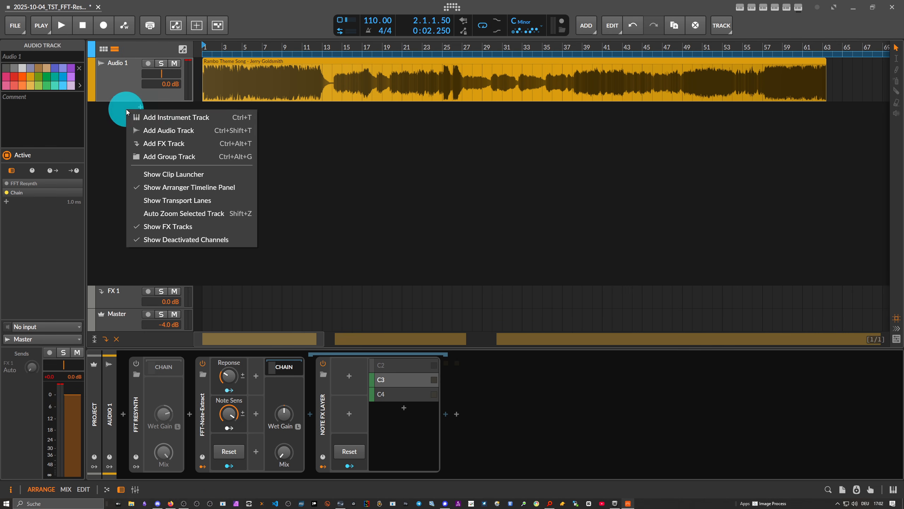
pyautogui.click(158, 117)
pyautogui.click(148, 108)
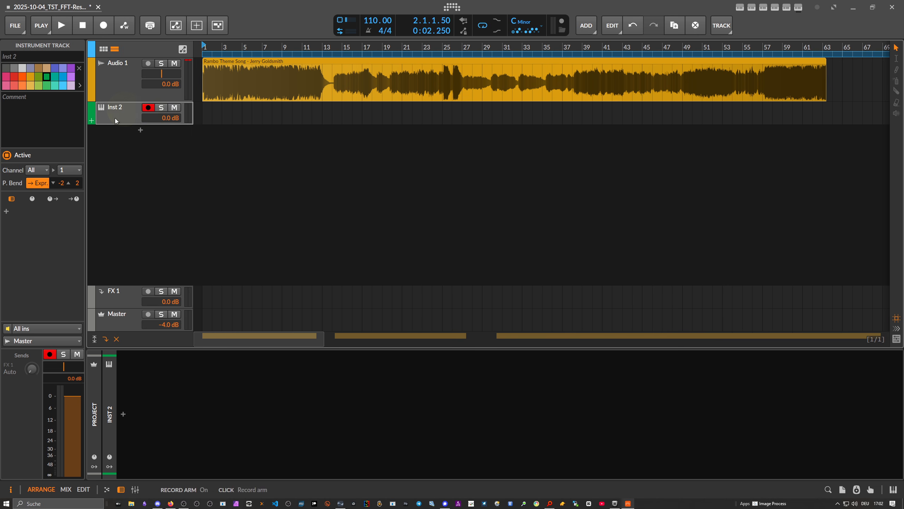
# - Set the new instrument track's note input to Audio 1
pyautogui.click(35, 328)
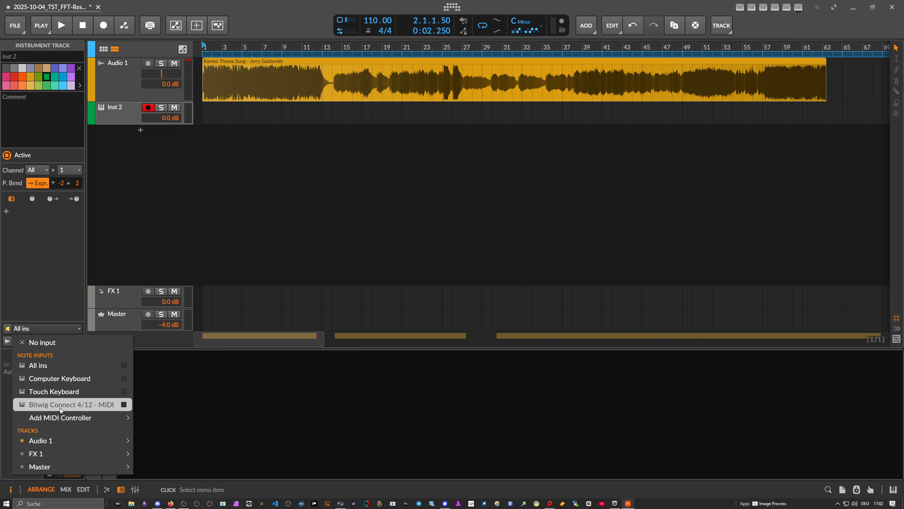
pyautogui.moveTo(60, 442)
pyautogui.click(166, 439)
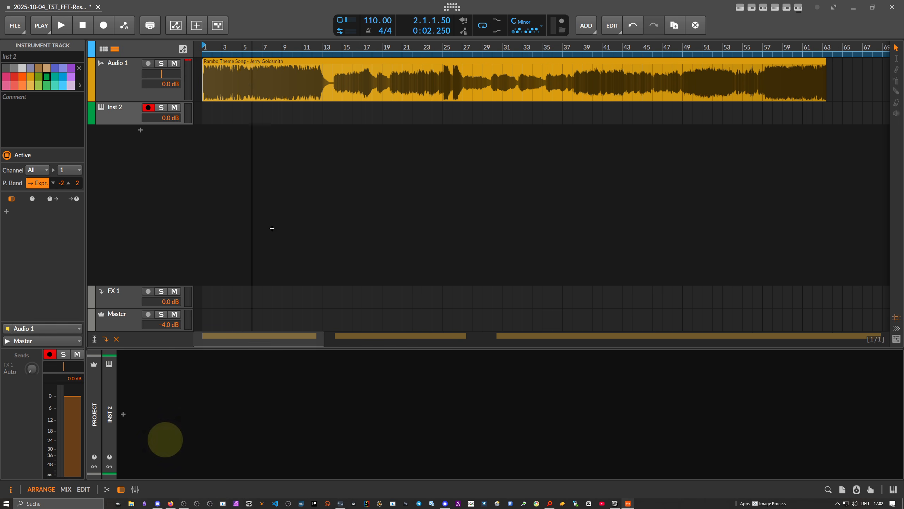
# - Play Audio 1 with the FFT-Note-Extract chain shown to check the notes it sends out
pyautogui.click(122, 89)
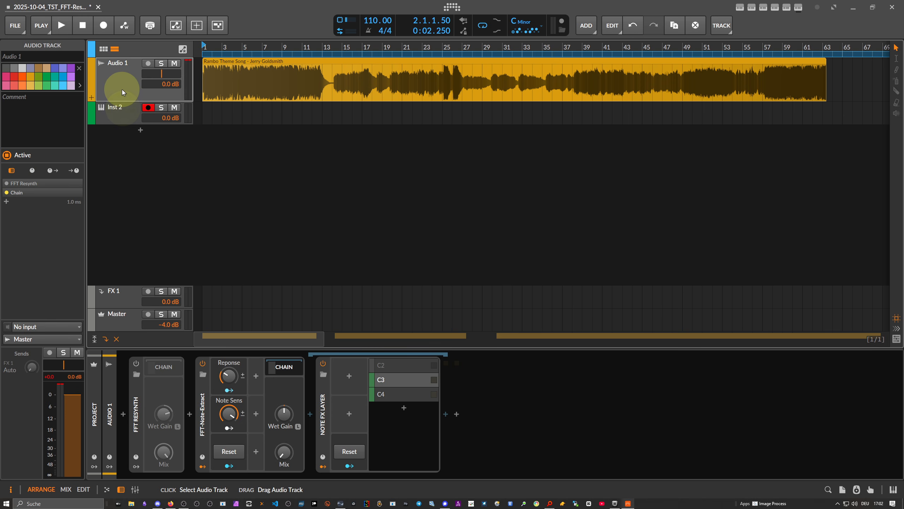
pyautogui.click(279, 371)
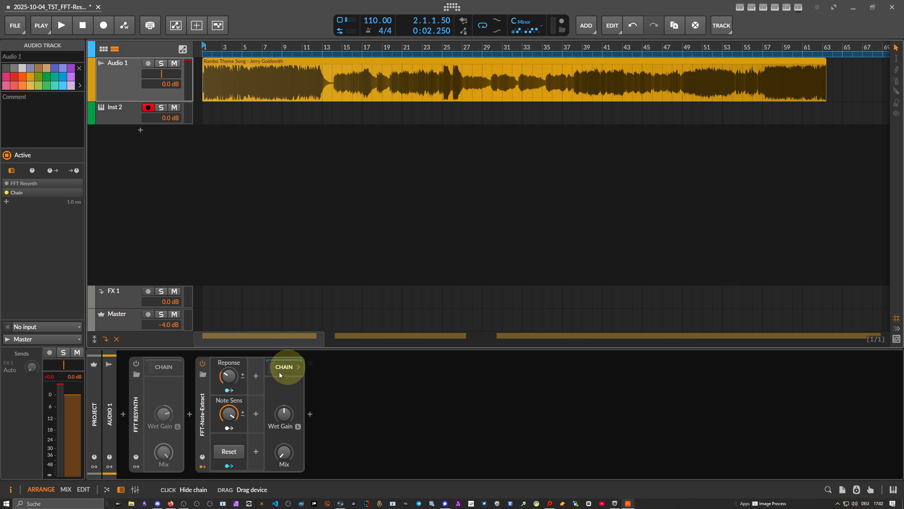
pyautogui.click(283, 366)
pyautogui.press('space')
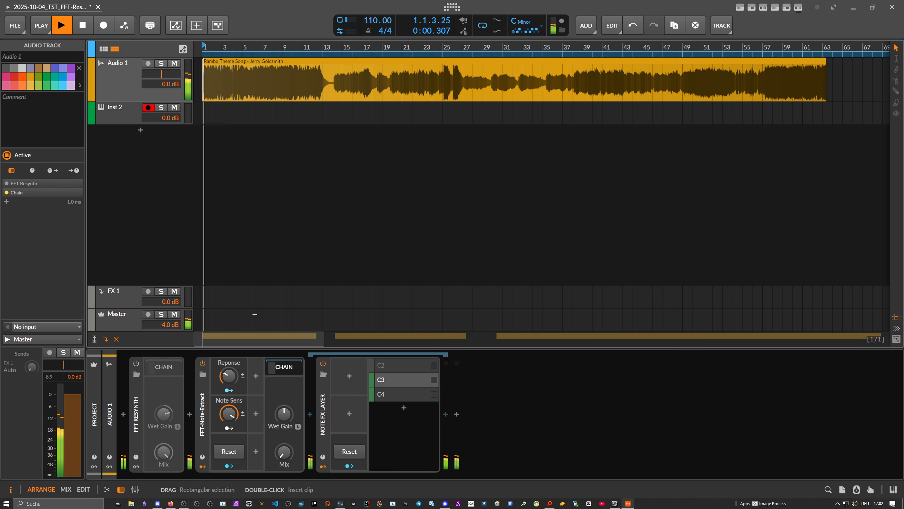
pyautogui.click(128, 110)
pyautogui.click(129, 91)
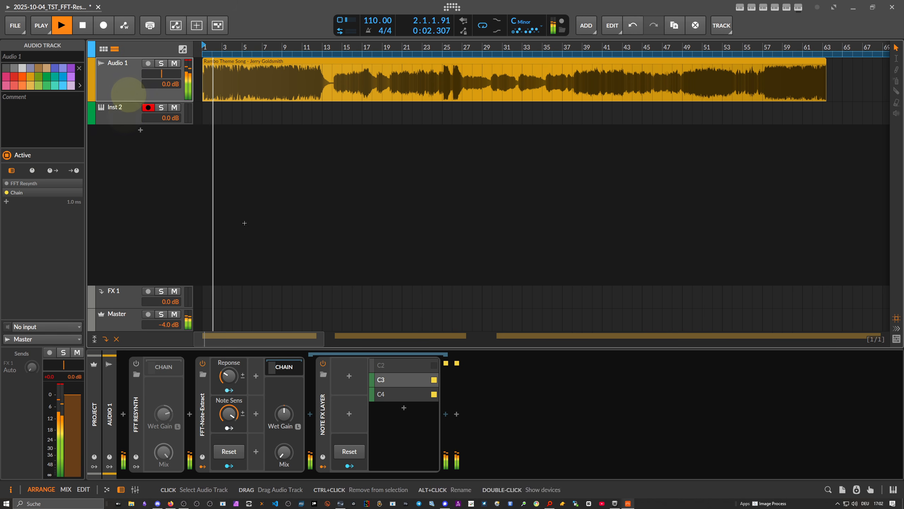
pyautogui.press('space')
# - Search for "pianoteq" and insert Pianoteq 8 on the new instrument track
pyautogui.click(124, 121)
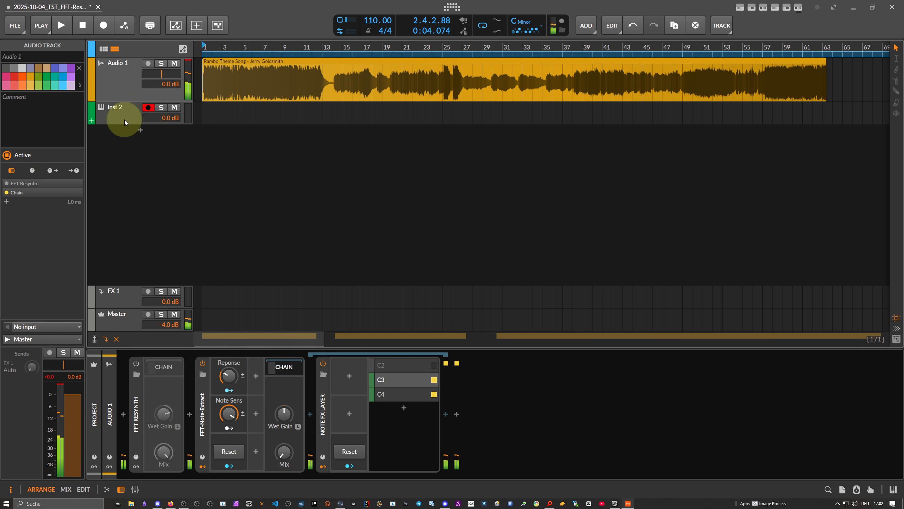
pyautogui.click(123, 415)
pyautogui.write('pianoteq')
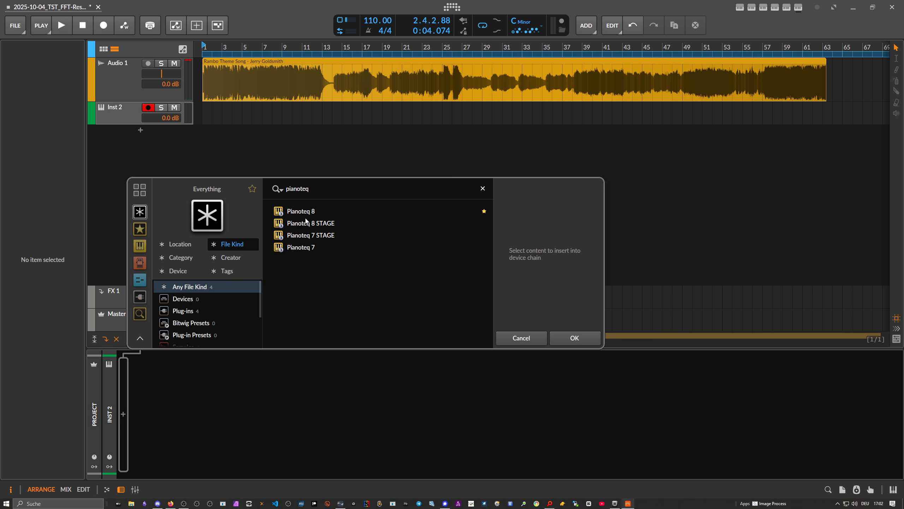
pyautogui.doubleClick(307, 211)
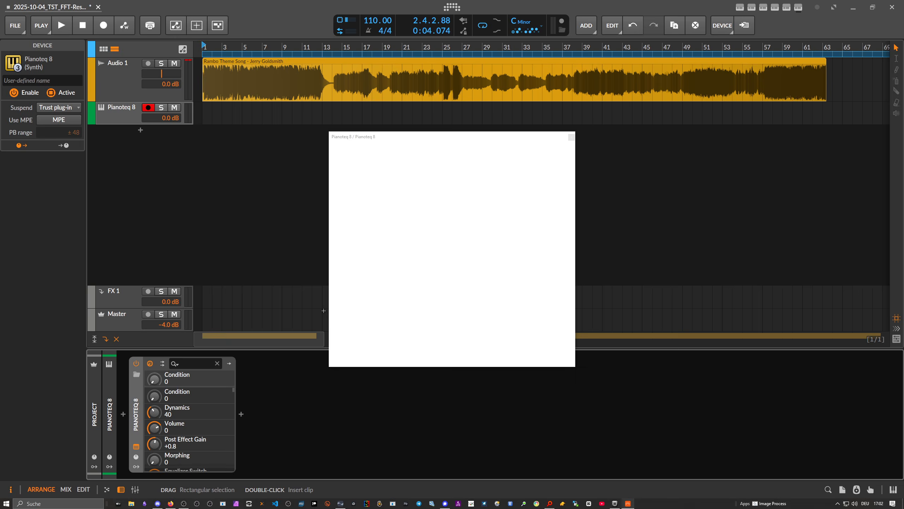
# - During playback, turn Audio 1's volume fully down and raise the Pianoteq 8 track to +4.5 dB
pyautogui.press('space')
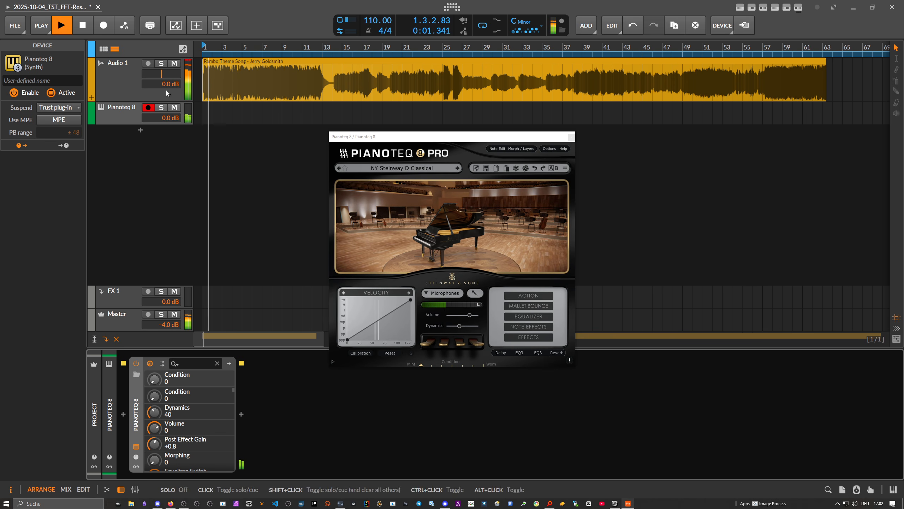
pyautogui.moveTo(166, 88); pyautogui.dragTo(168, 109)
# - Move the Pianoteq 8 window aside and set FFT-Note-Extract's Reponse to 41.8 % during playback, ending with playback stopped
pyautogui.click(121, 77)
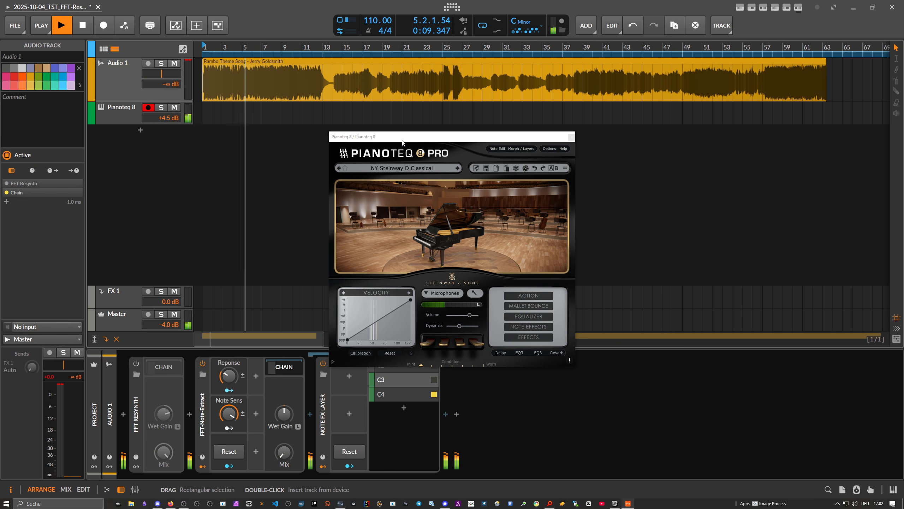
pyautogui.moveTo(406, 137); pyautogui.dragTo(542, 136)
pyautogui.click(230, 374)
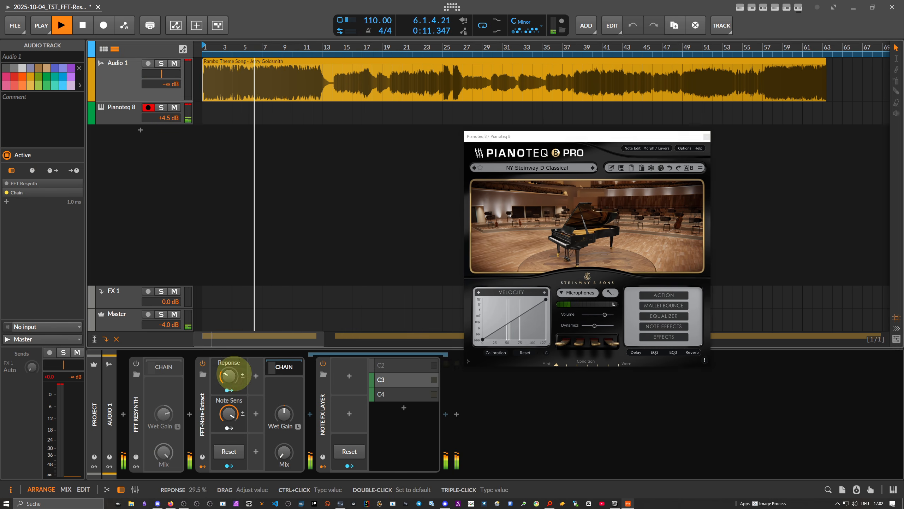
pyautogui.moveTo(229, 374); pyautogui.dragTo(231, 385)
pyautogui.press('space')
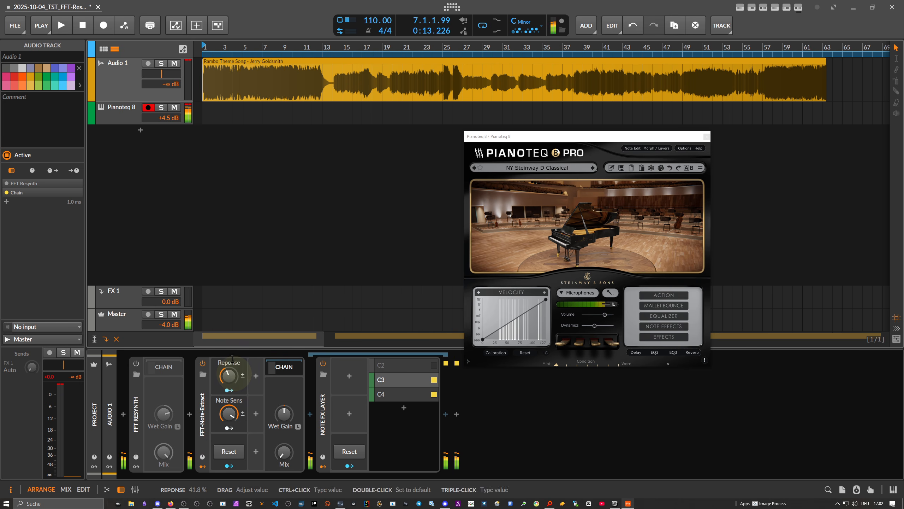
pyautogui.click(164, 367)
pyautogui.click(170, 369)
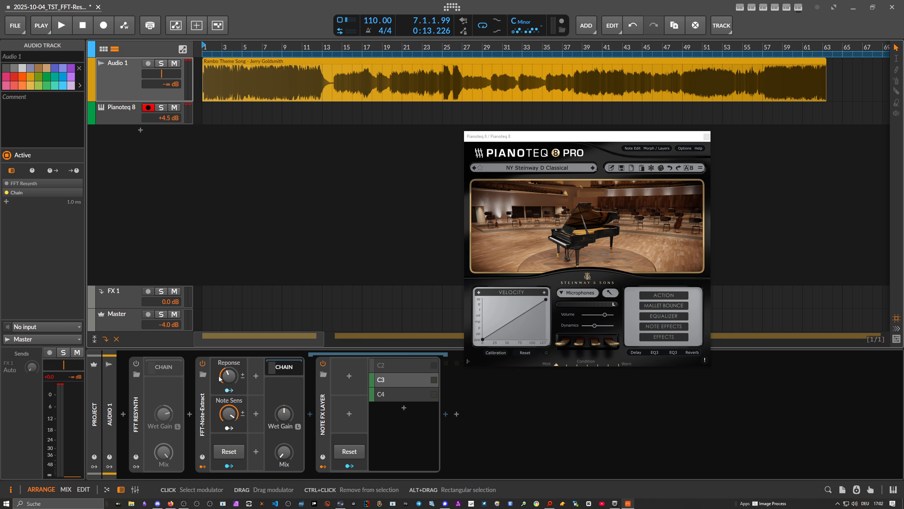
# - Raise FFT-Note-Extract's Reponse to 68.8 %, play Audio 1 through it, and expand Pianoteq 8's keyboard before stopping playback
pyautogui.moveTo(222, 380); pyautogui.dragTo(222, 374)
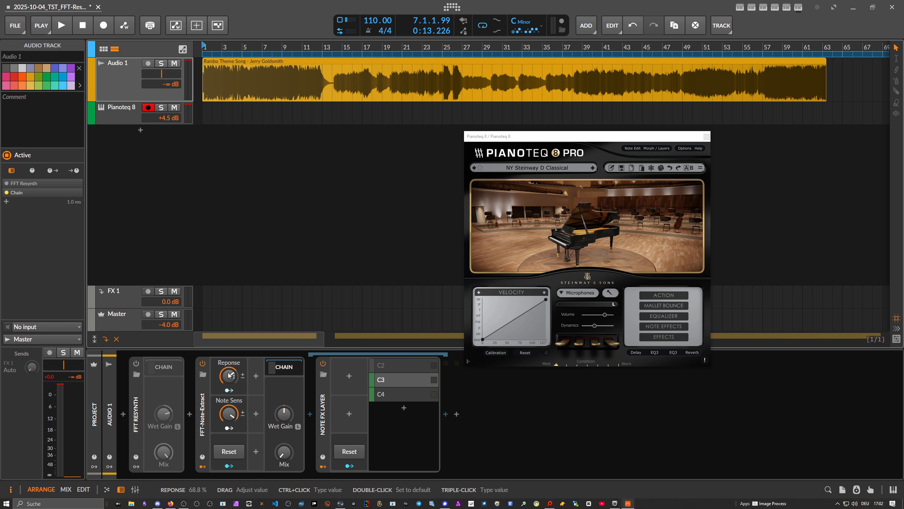
pyautogui.press('space')
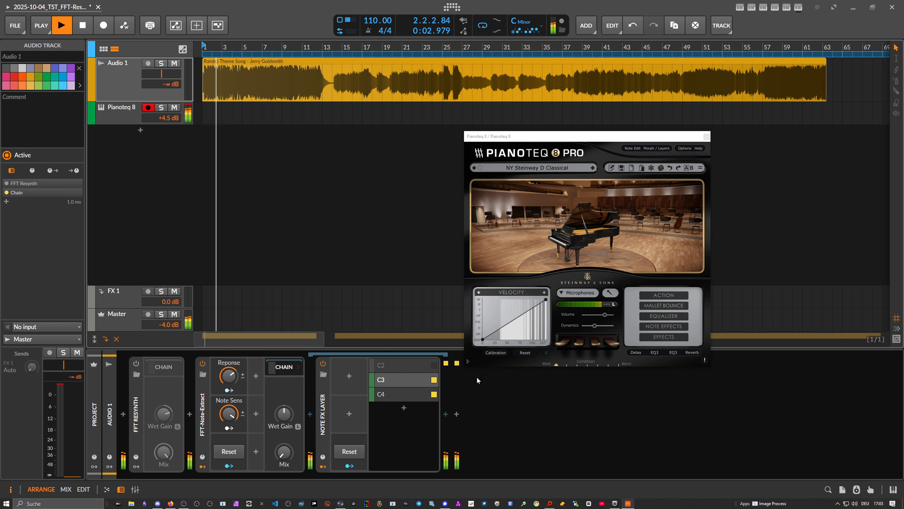
pyautogui.click(468, 362)
pyautogui.press('space')
# - Lower FFT-Note-Extract's Reponse and readjust Note Sens while the Rambo Theme Song clip plays, ending with playback stopped
pyautogui.moveTo(229, 374); pyautogui.dragTo(229, 376)
pyautogui.press('space')
pyautogui.moveTo(229, 410); pyautogui.dragTo(229, 409)
pyautogui.moveTo(229, 376); pyautogui.dragTo(229, 378)
pyautogui.moveTo(228, 412); pyautogui.dragTo(229, 410)
pyautogui.press('space')
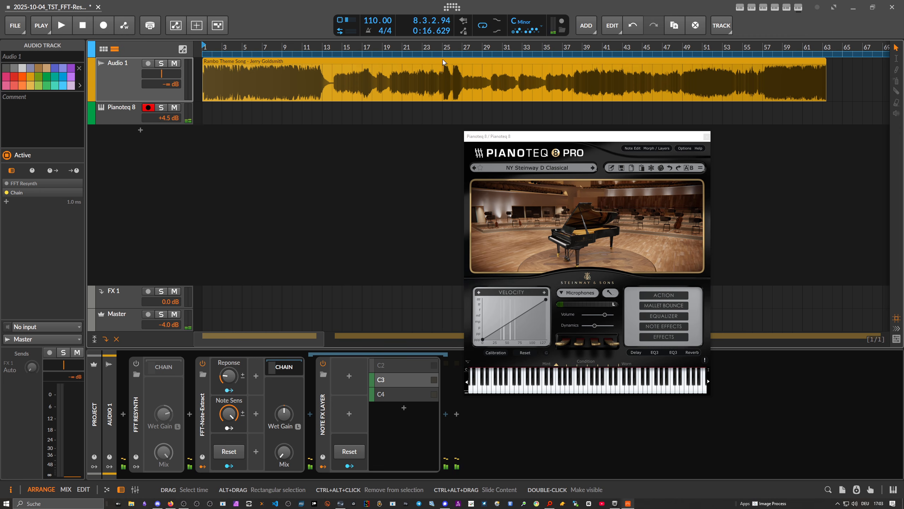
# - Start playback at bar 161 on the Rene Costy clip, with Audio 1's volume raised to -13.8 dB
pyautogui.moveTo(445, 46); pyautogui.dragTo(396, 45)
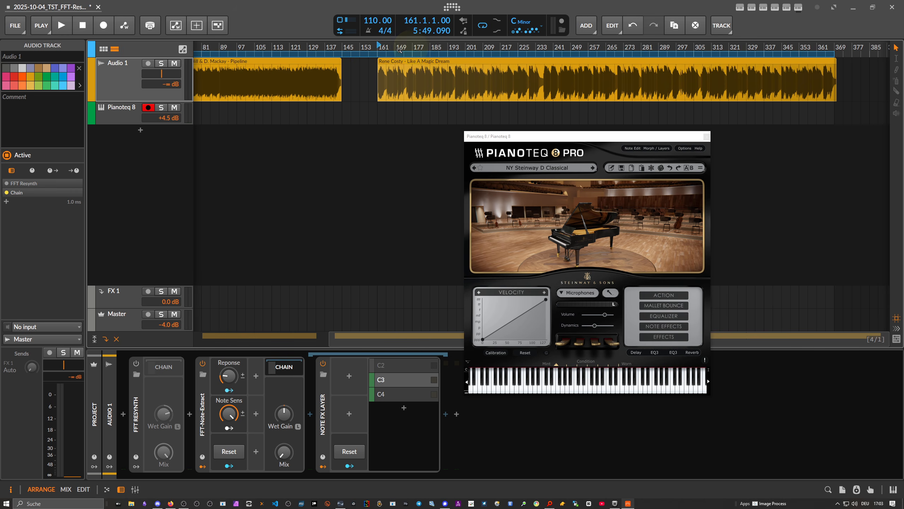
pyautogui.moveTo(171, 84); pyautogui.dragTo(168, 84)
pyautogui.press('space')
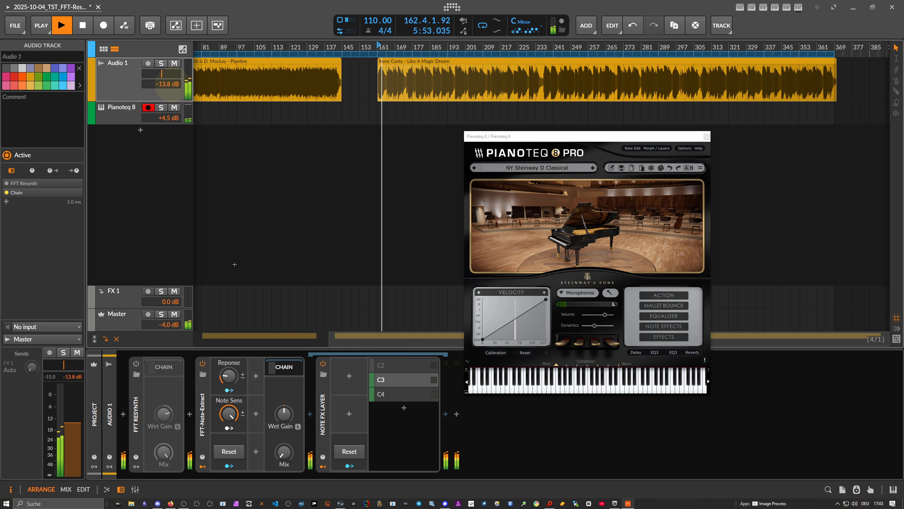
# - During playback, fine-tune Reponse to about 28 % along with Note Sens, and set Audio 1 to -6.6 dB and Pianoteq 8 to +5.1 dB
pyautogui.click(226, 375)
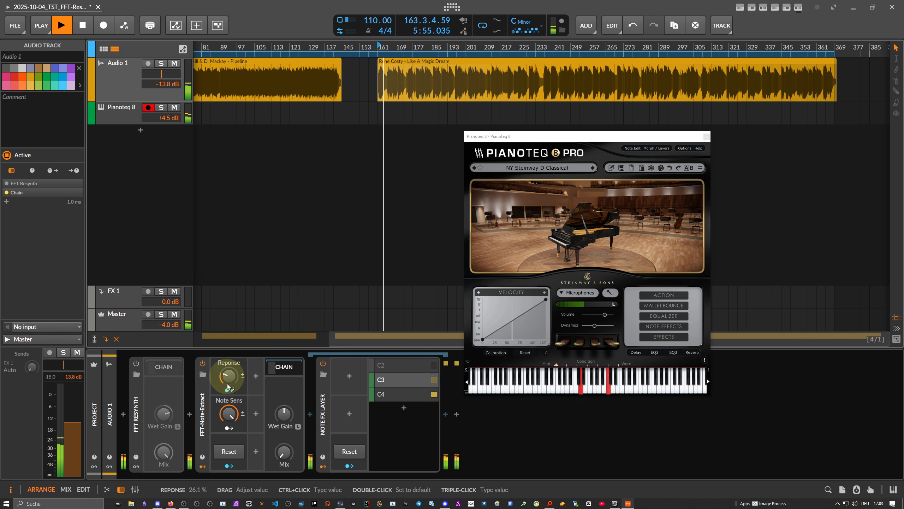
pyautogui.click(229, 413)
pyautogui.moveTo(229, 413); pyautogui.dragTo(229, 413)
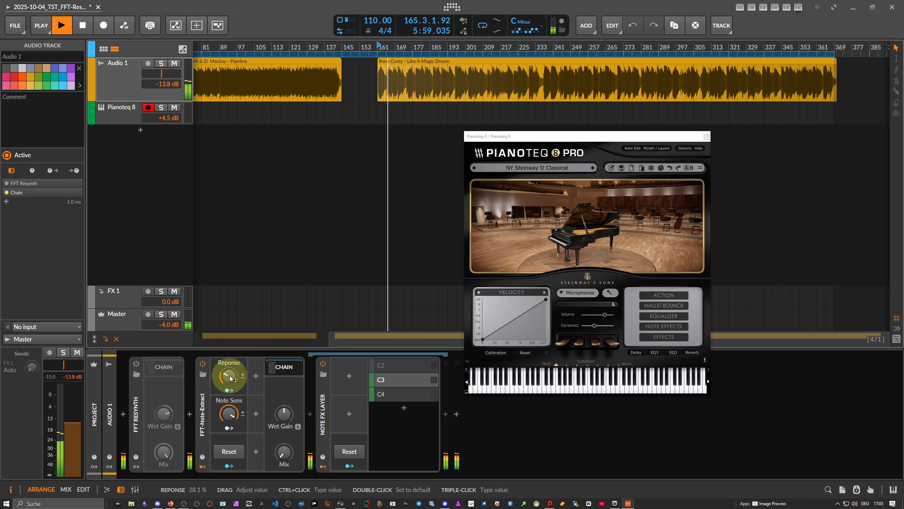
pyautogui.moveTo(228, 376); pyautogui.dragTo(228, 374)
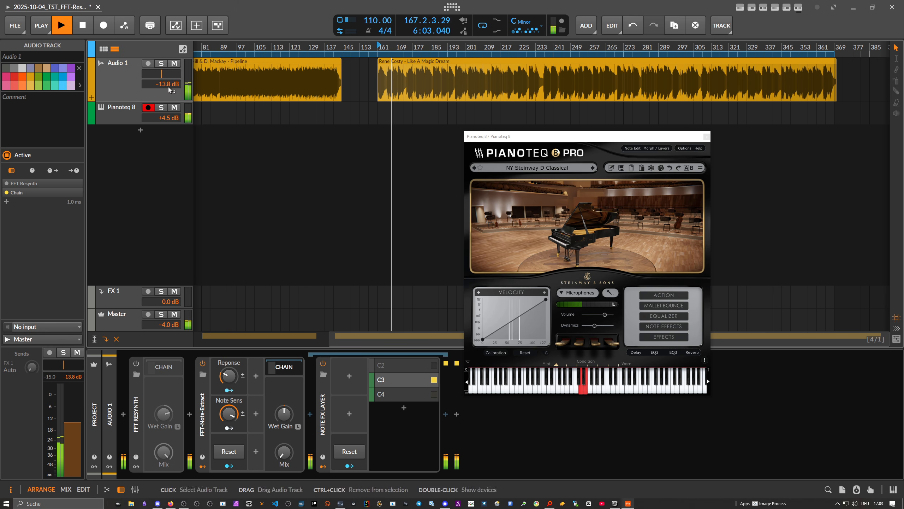
pyautogui.moveTo(167, 86); pyautogui.dragTo(168, 85)
pyautogui.moveTo(172, 115); pyautogui.dragTo(172, 113)
pyautogui.press('space')
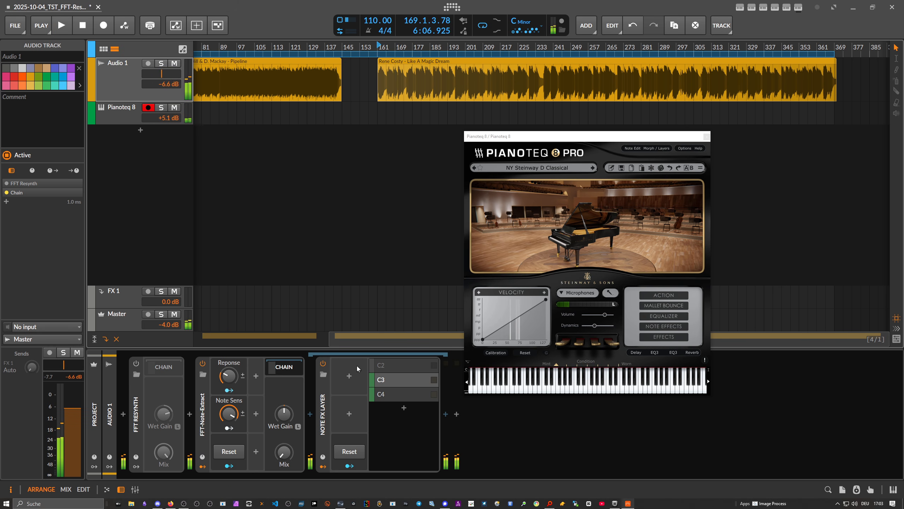
# - Load the MKI Soft electric piano preset in Pianoteq 8 and audition it briefly
pyautogui.click(531, 168)
pyautogui.click(529, 187)
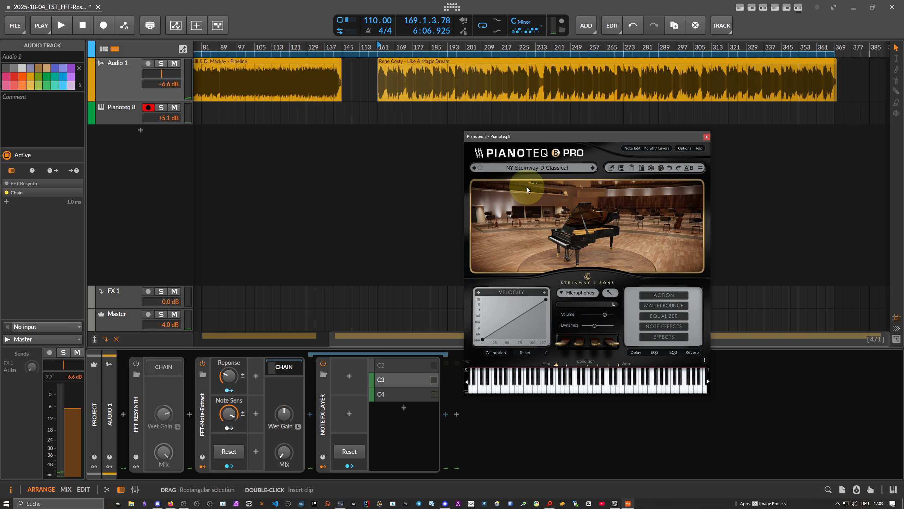
pyautogui.press('space')
pyautogui.press('space')
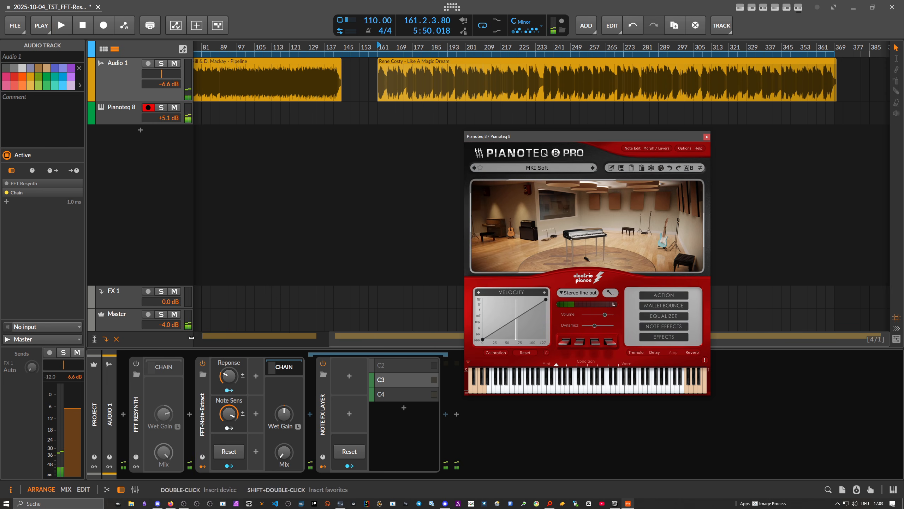
# - Insert a Note Transpose device before Pianoteq 8 and set its octave shift to +1
pyautogui.click(121, 103)
pyautogui.click(123, 414)
pyautogui.write('trans')
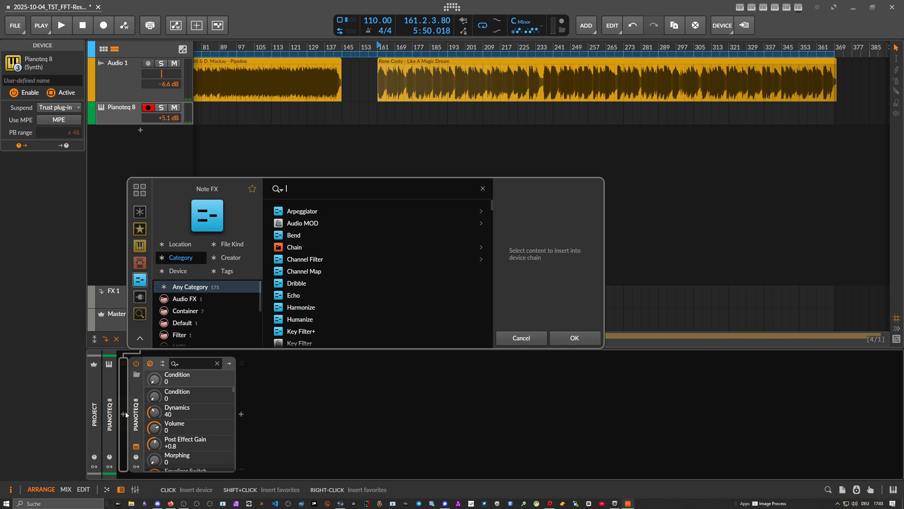
pyautogui.doubleClick(315, 223)
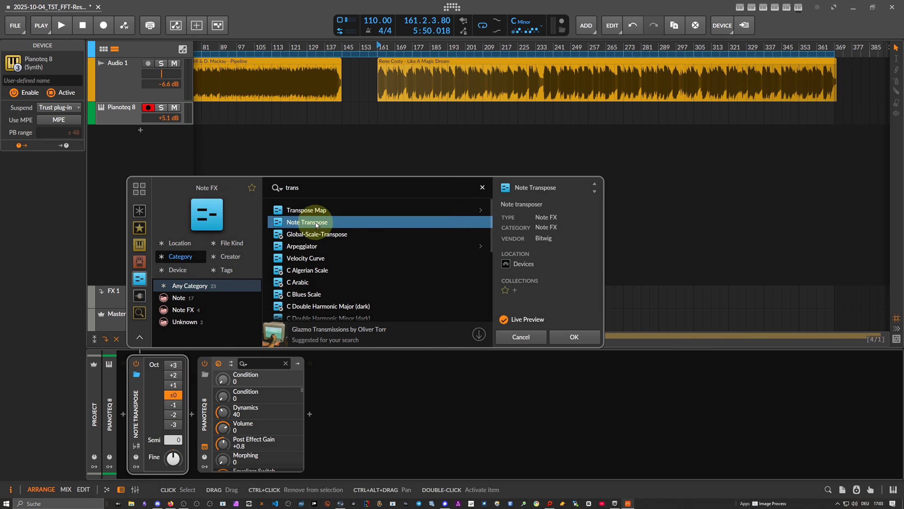
pyautogui.click(177, 385)
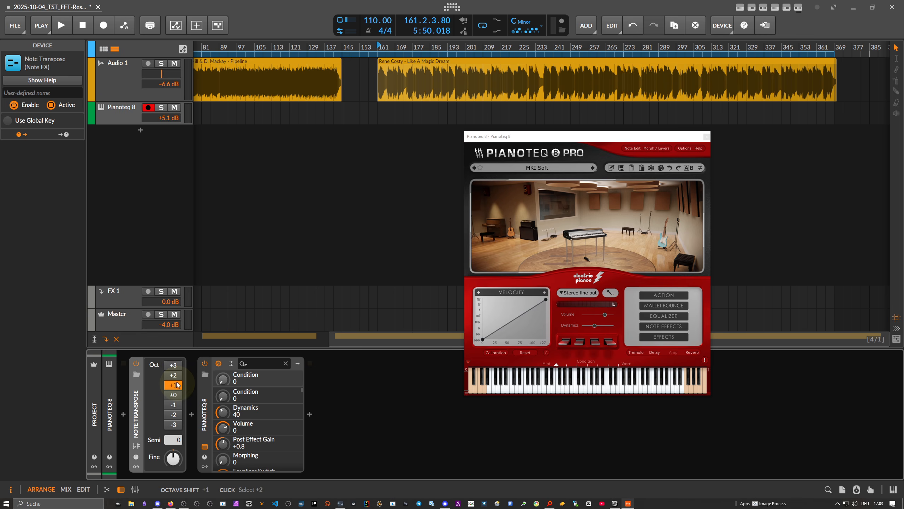
# - Search for "quan" and insert a Quantize device between Note Transpose and Pianoteq 8
pyautogui.click(192, 413)
pyautogui.write('quan')
pyautogui.press('Down')
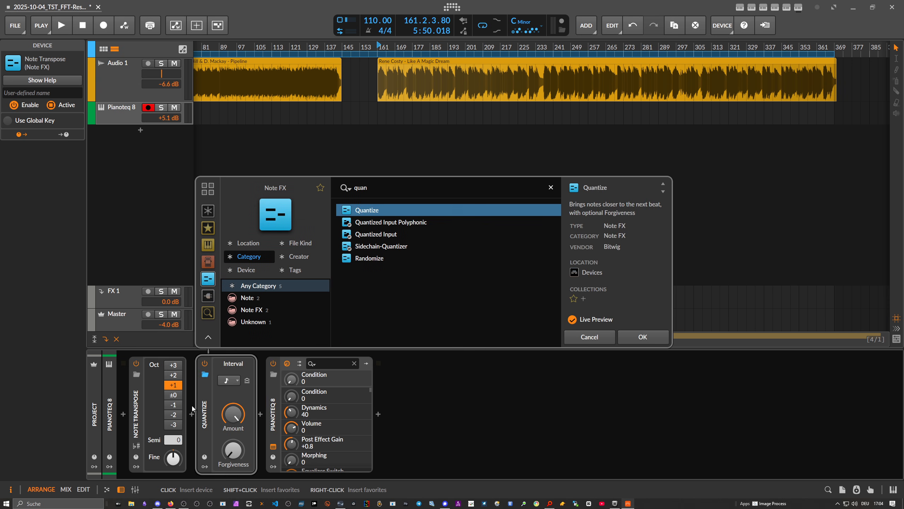
pyautogui.press('Return')
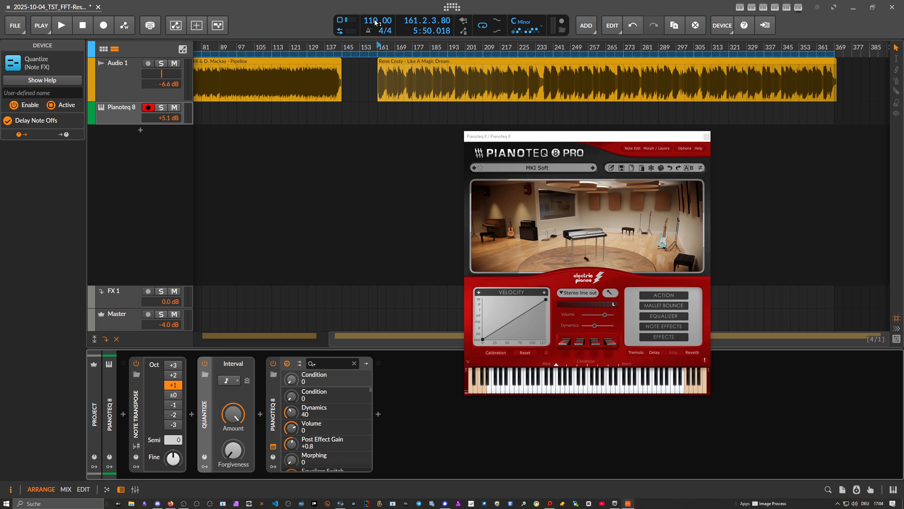
# - Play the Rene Costy clip from bar 161 to check the transposed and quantized piano notes
pyautogui.click(395, 67)
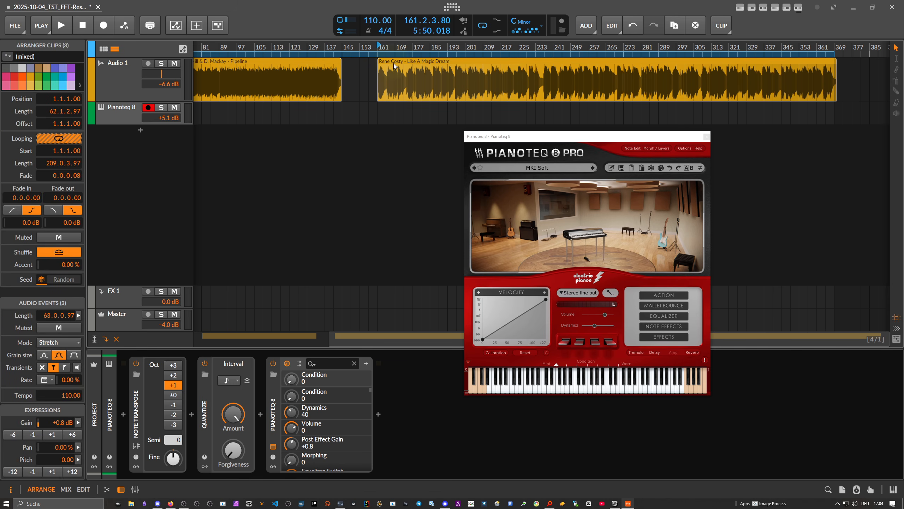
pyautogui.click(380, 48)
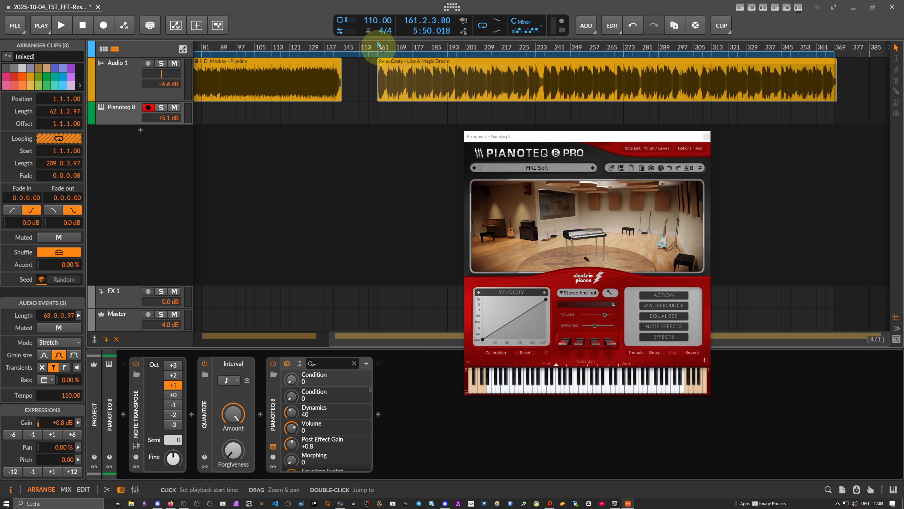
pyautogui.press('space')
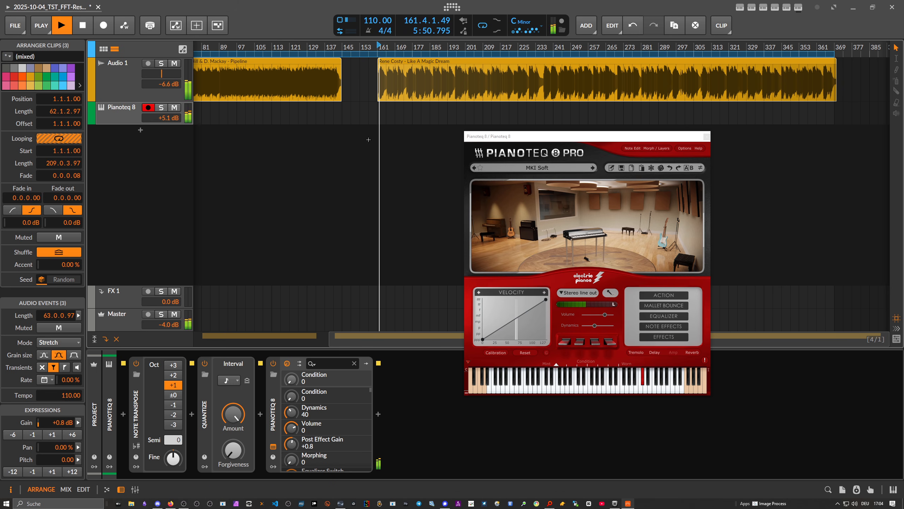
pyautogui.press('space')
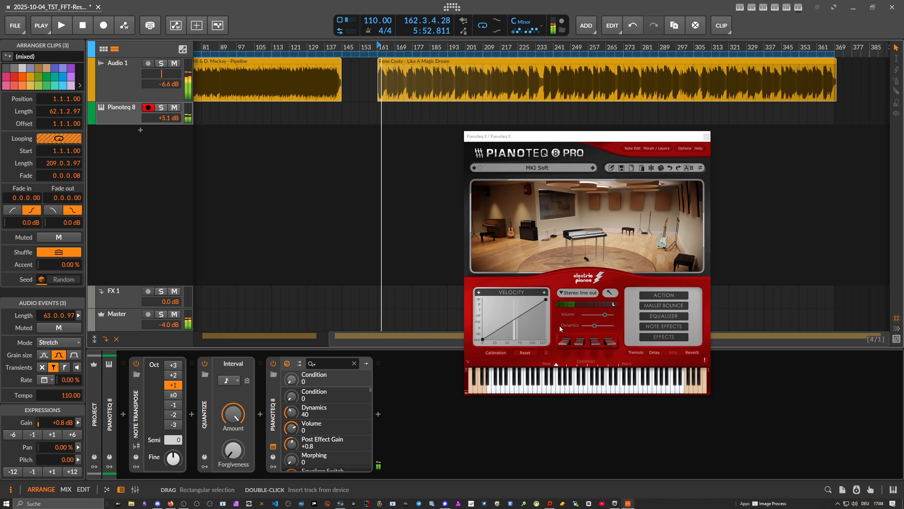
# - Search for "supermassive" and insert ValhallaSupermassive after Pianoteq 8
pyautogui.click(384, 414)
pyautogui.write('super')
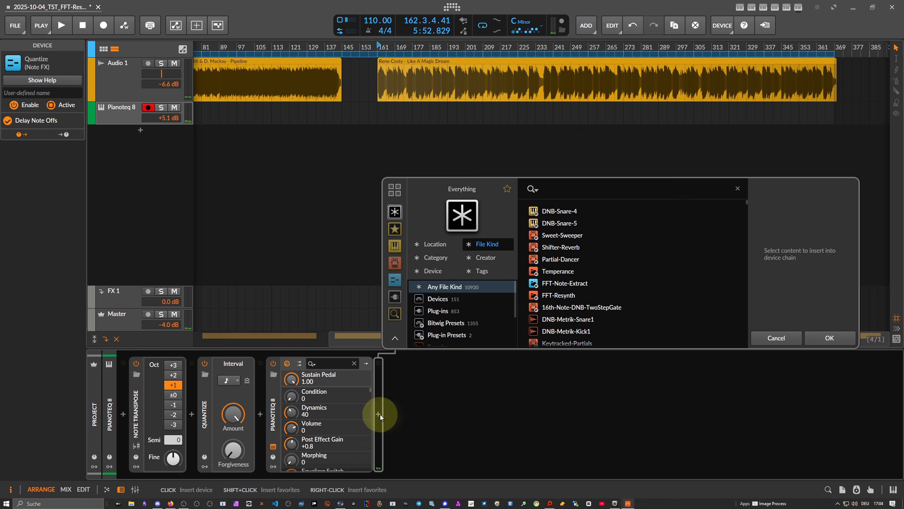
pyautogui.write('massive')
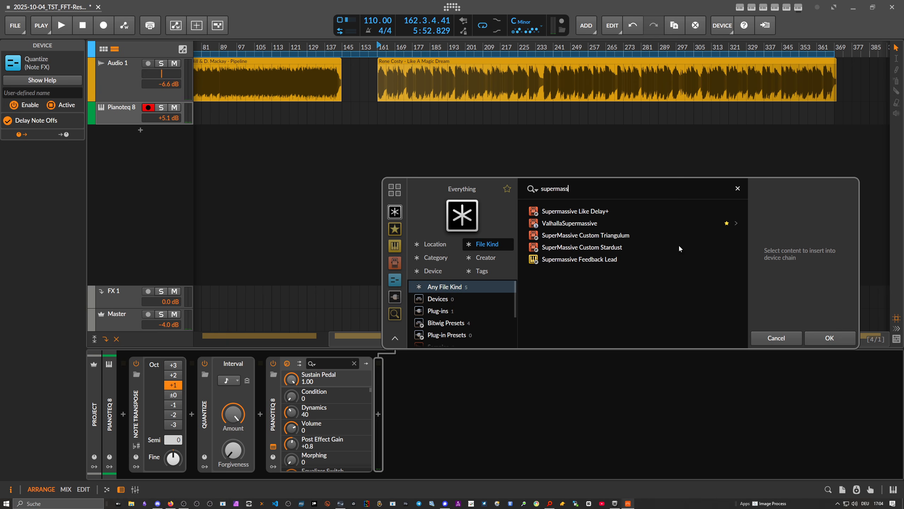
pyautogui.doubleClick(603, 222)
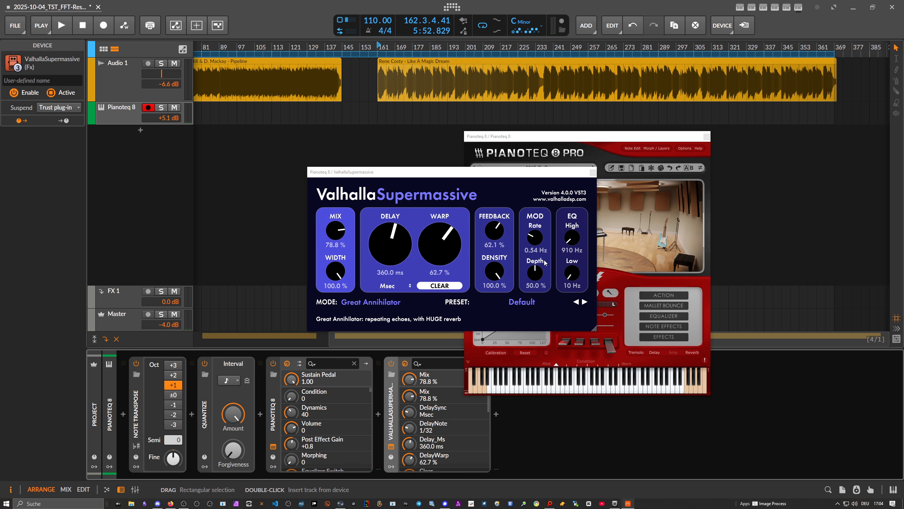
# - Set ValhallaSupermassive's EQ to Low 160 Hz and High 3760 Hz, and close both plug-in windows
pyautogui.moveTo(572, 274); pyautogui.dragTo(572, 266)
pyautogui.moveTo(573, 238); pyautogui.dragTo(573, 228)
pyautogui.click(593, 173)
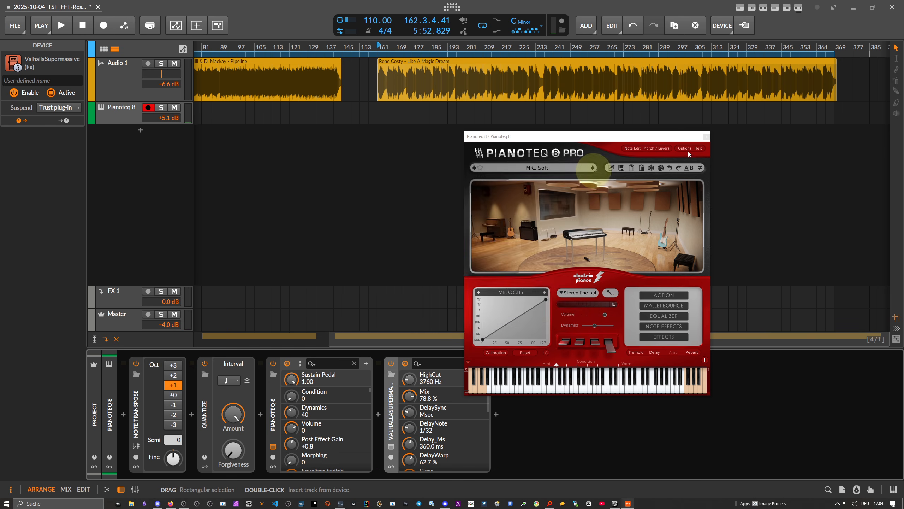
pyautogui.click(707, 136)
# - Play from bar 161 and balance the tracks, setting Pianoteq 8 to +0.1 dB and Audio 1 to -0.6 dB
pyautogui.press('space')
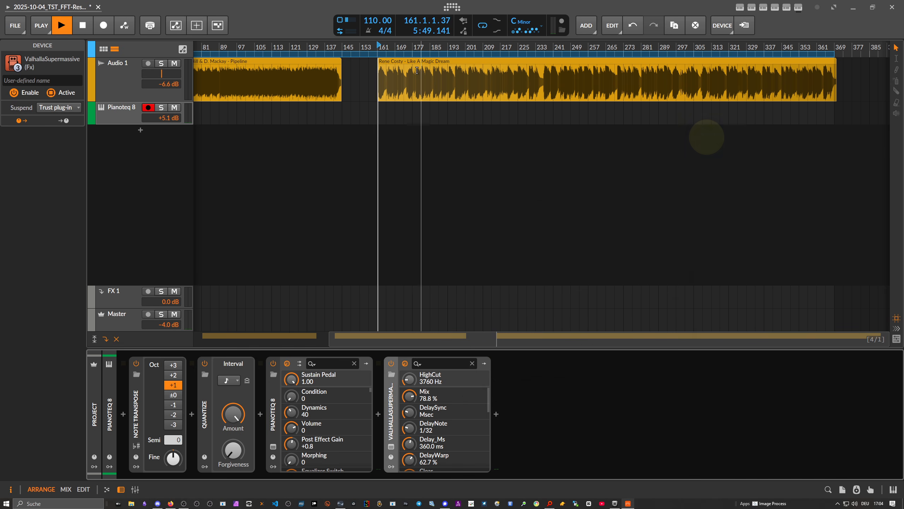
pyautogui.click(123, 73)
pyautogui.click(127, 117)
pyautogui.moveTo(162, 119); pyautogui.dragTo(168, 88)
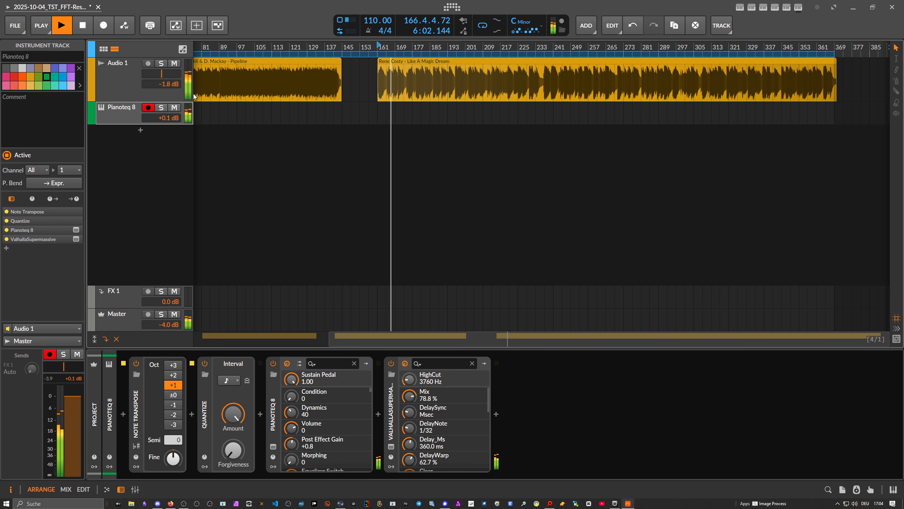
pyautogui.moveTo(169, 85); pyautogui.dragTo(169, 84)
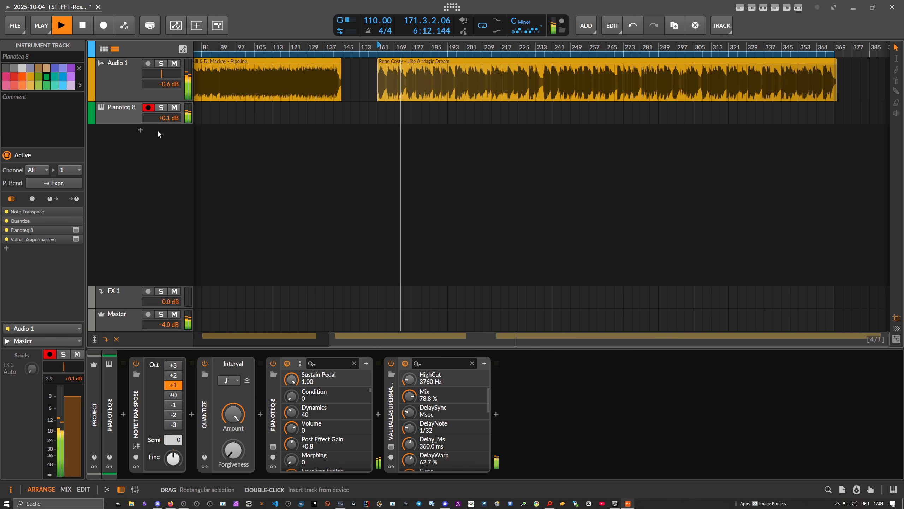
# - Reopen ValhallaSupermassive, reduce its Mix to 21.2 %, close its window and stop playback
pyautogui.click(119, 112)
pyautogui.click(392, 448)
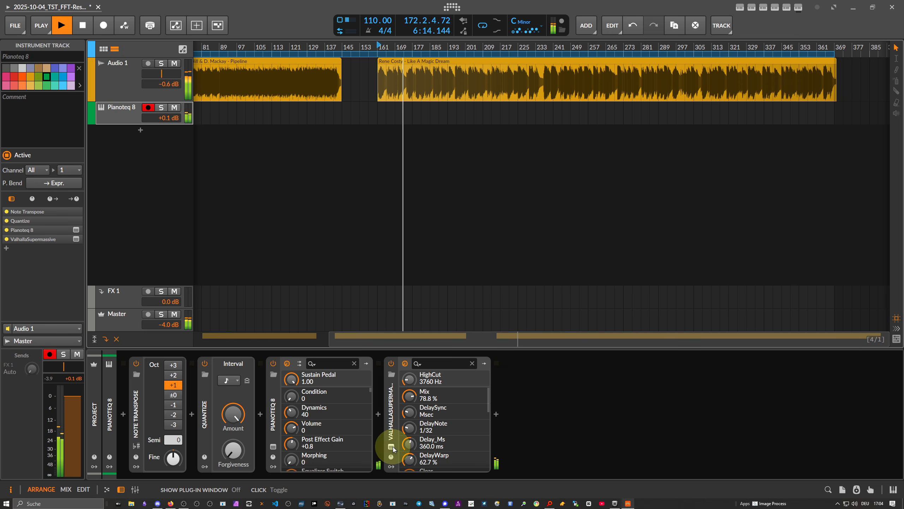
pyautogui.moveTo(336, 233); pyautogui.dragTo(352, 280)
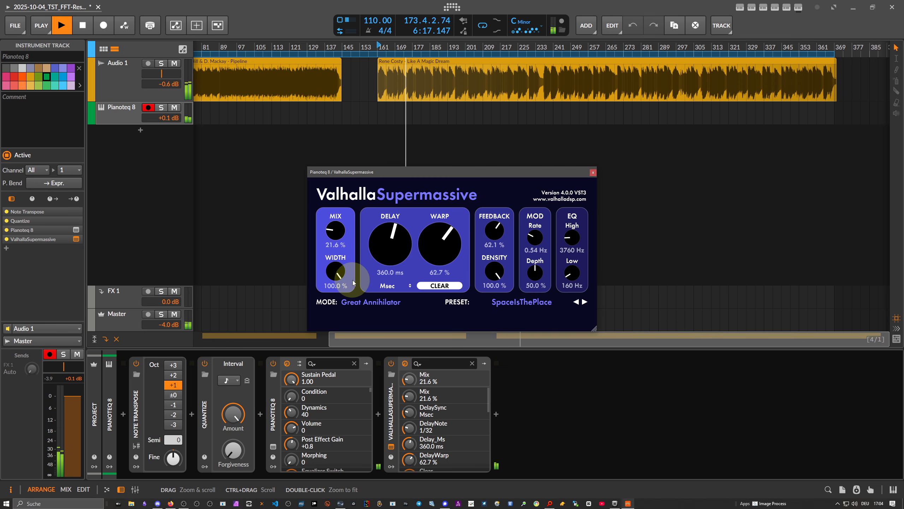
pyautogui.click(593, 172)
pyautogui.click(385, 79)
pyautogui.press('space')
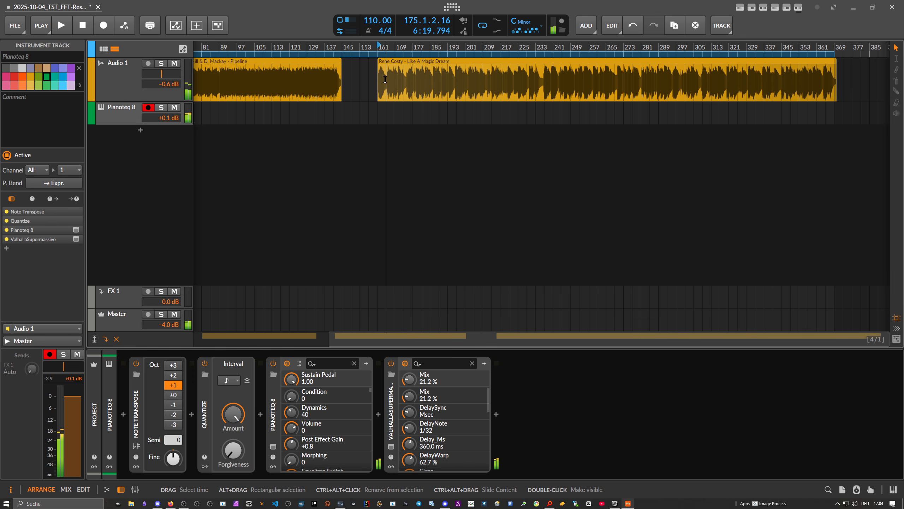
# - Show all three clips in the arrangement and review the device chains of Audio 1 and Pianoteq 8, including FFT-Note-Extract's chain
pyautogui.click(130, 91)
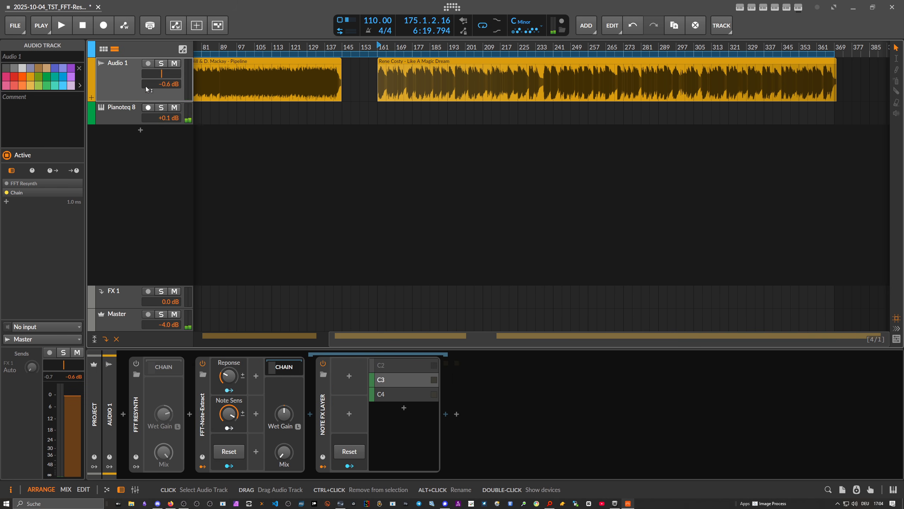
pyautogui.moveTo(226, 47); pyautogui.dragTo(225, 46)
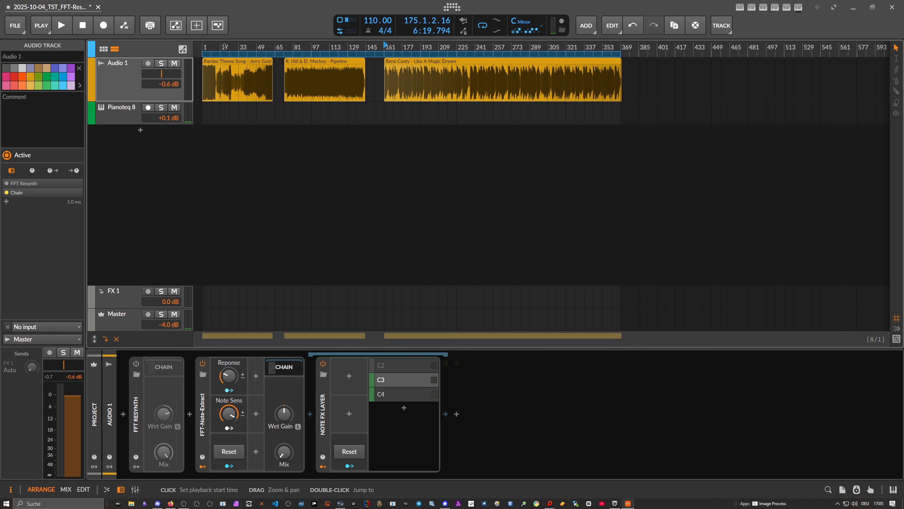
pyautogui.click(126, 111)
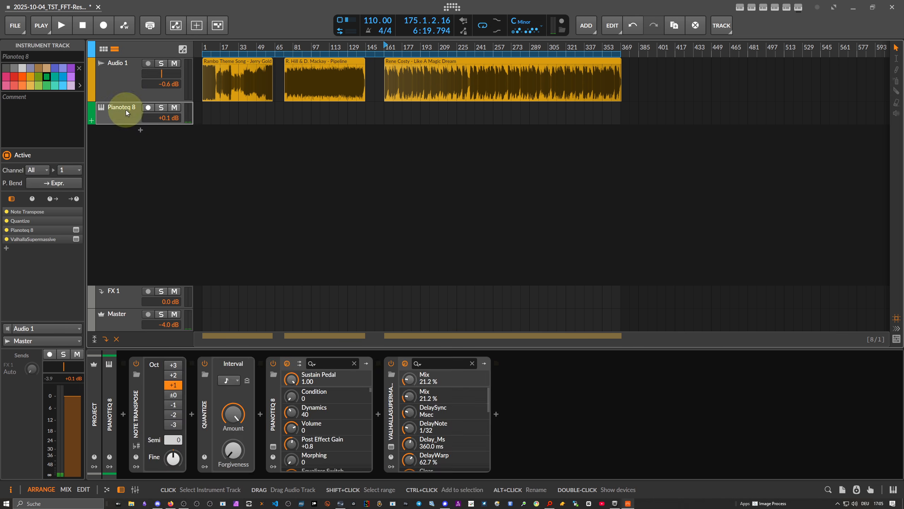
pyautogui.click(124, 91)
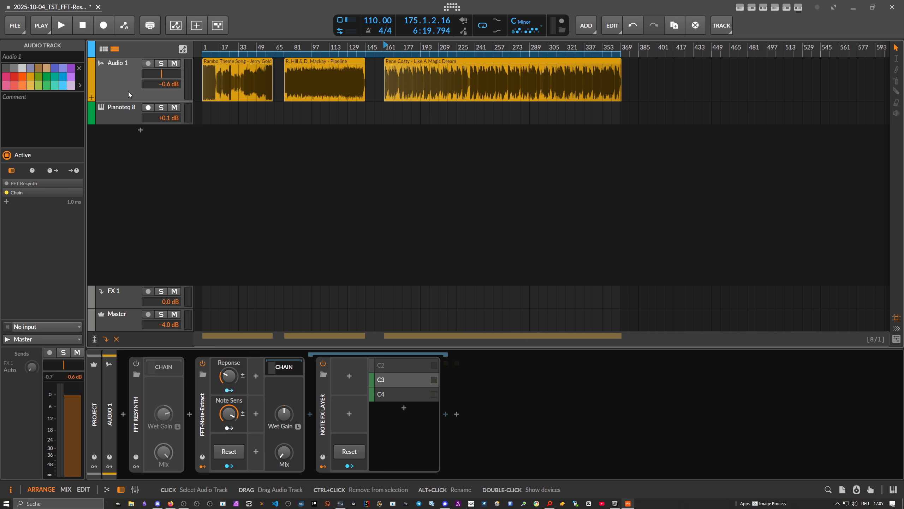
pyautogui.click(284, 367)
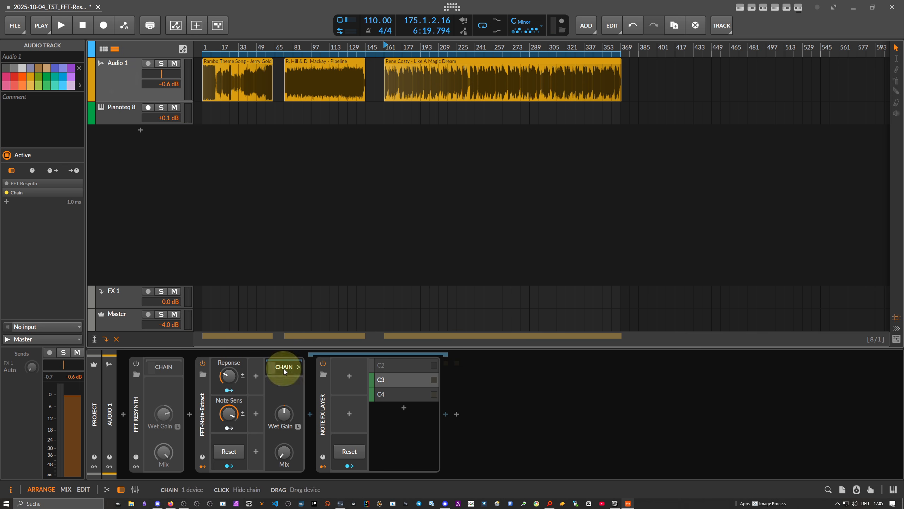
# - Deactivate the FFT-Note-Extract device and reset the Audio 1 track's volume to 0.0 dB
pyautogui.click(204, 363)
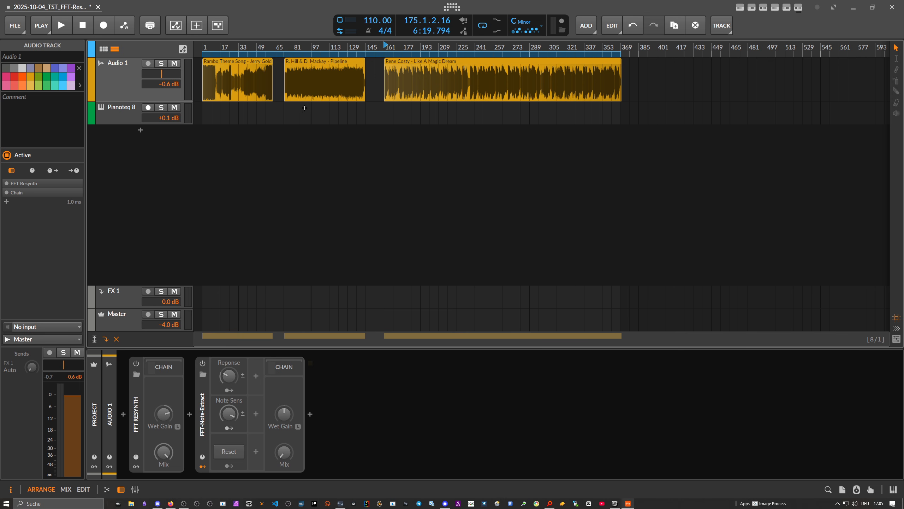
pyautogui.doubleClick(172, 85)
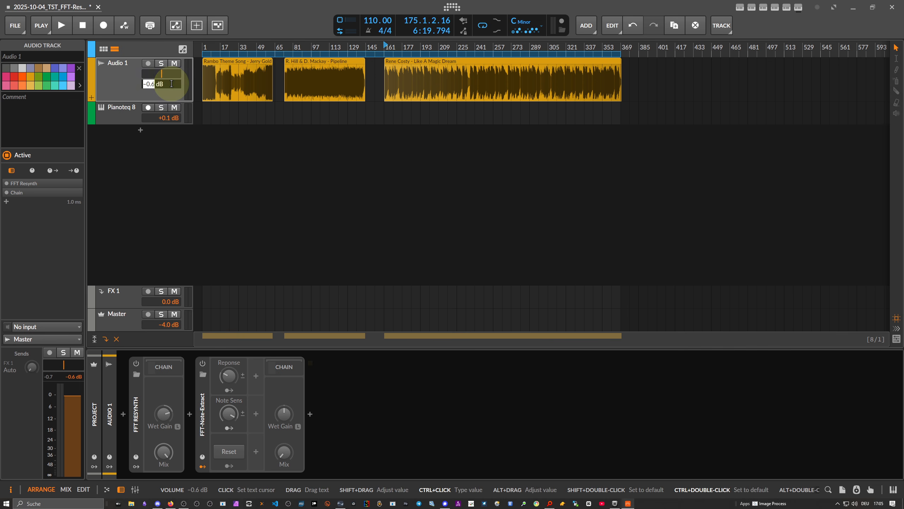
# - Delete the Pianoteq 8 track and select Audio 1 to show its device chain
pyautogui.click(126, 114)
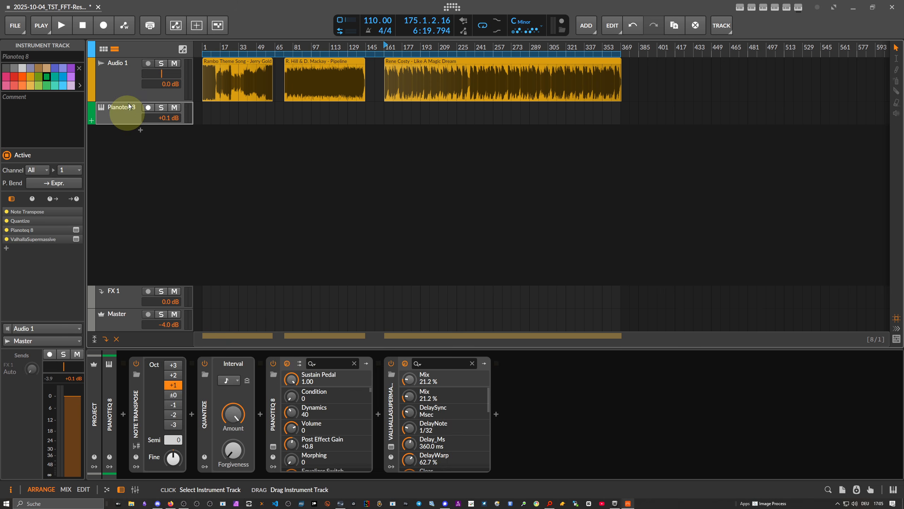
pyautogui.click(130, 89)
pyautogui.click(128, 114)
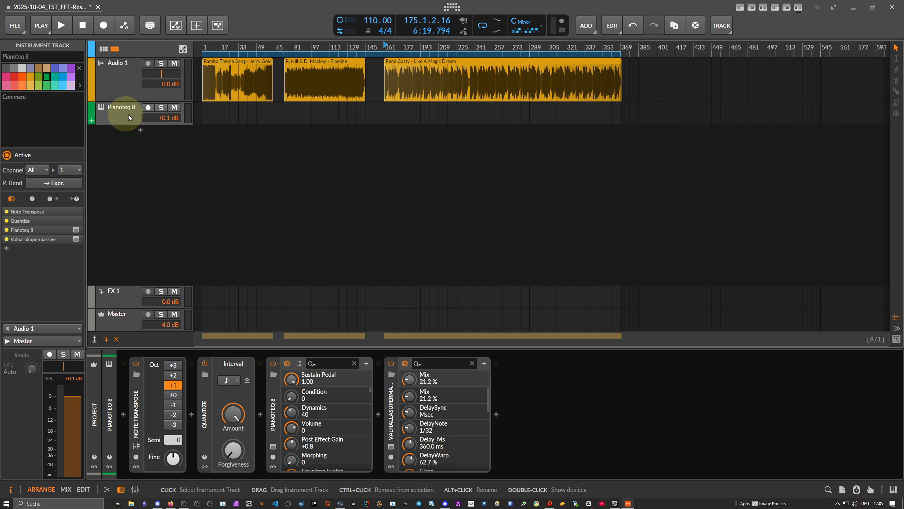
pyautogui.press('Delete')
pyautogui.click(129, 101)
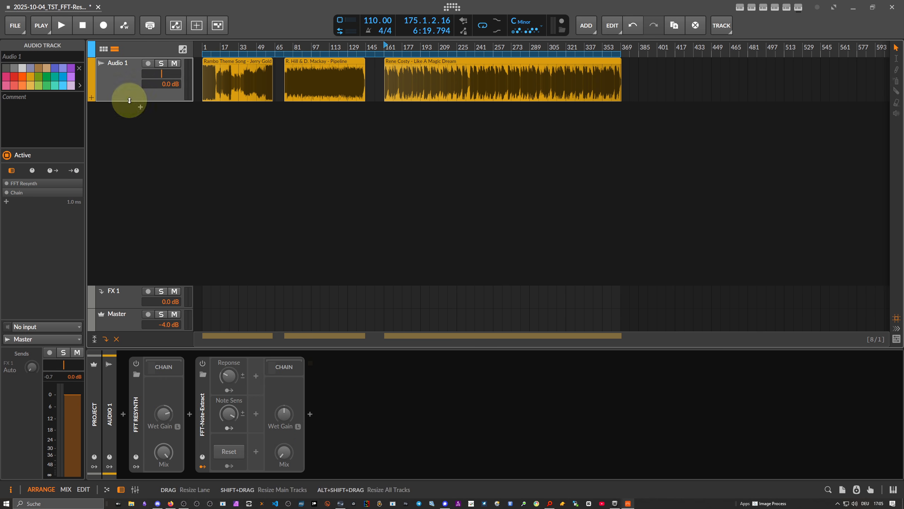
# - Insert an FX Grid device after FFT-Note-Extract at the end of Audio 1's device chain
pyautogui.click(311, 414)
pyautogui.write('fx grid')
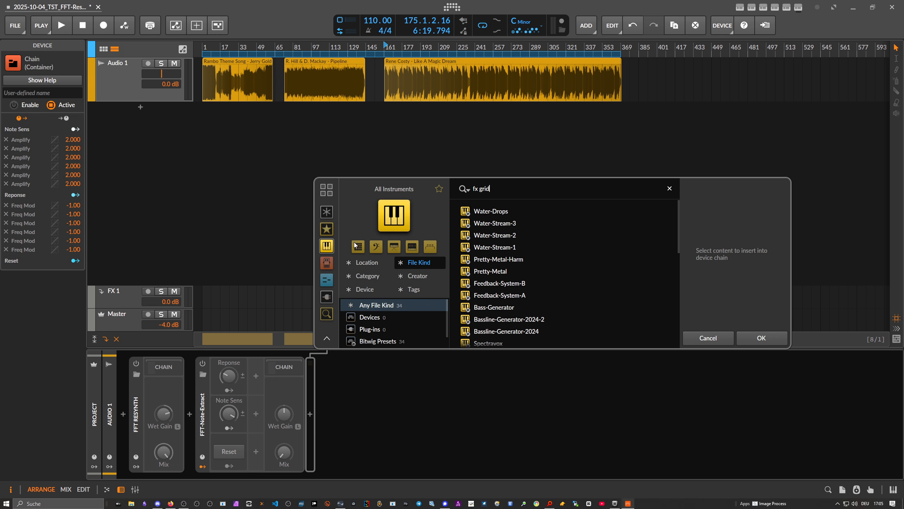
pyautogui.click(331, 212)
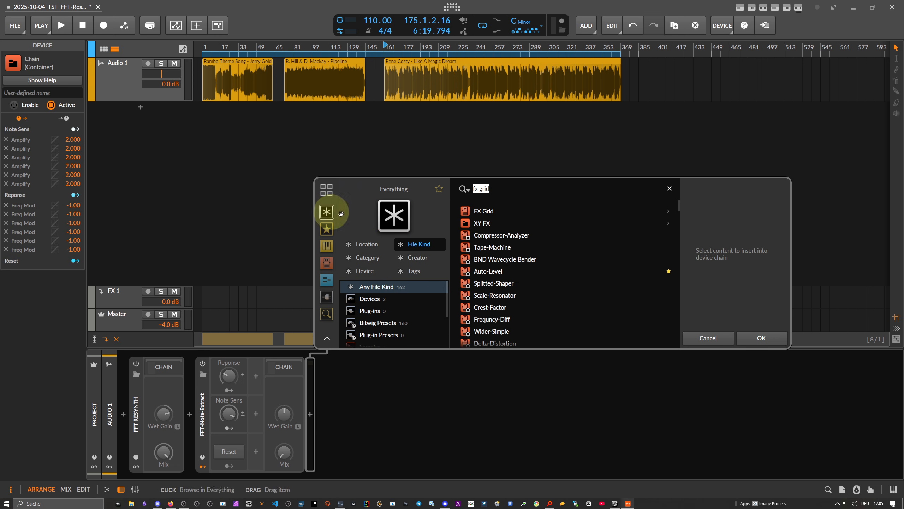
pyautogui.click(478, 221)
pyautogui.doubleClick(484, 212)
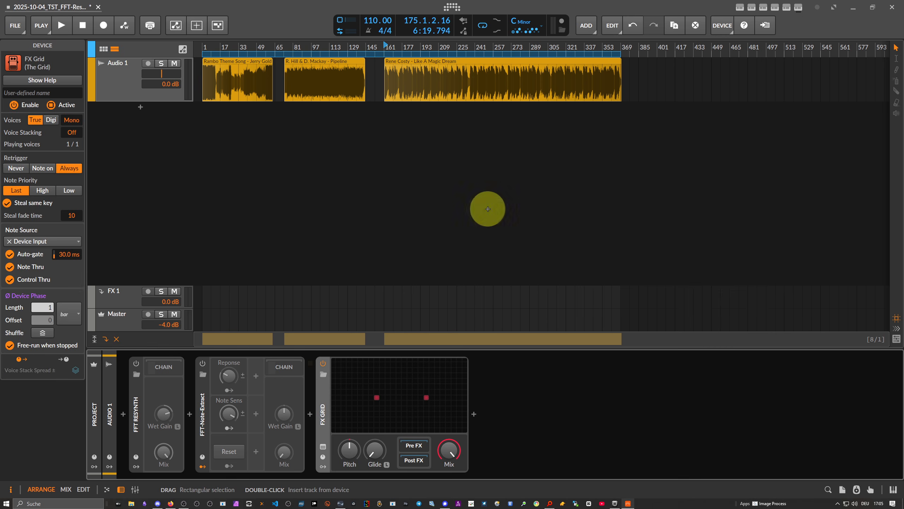
# - Open the FX Grid's patch editor and add a Sine oscillator above the connection between audio input and output
pyautogui.click(437, 384)
pyautogui.moveTo(441, 174); pyautogui.dragTo(401, 195)
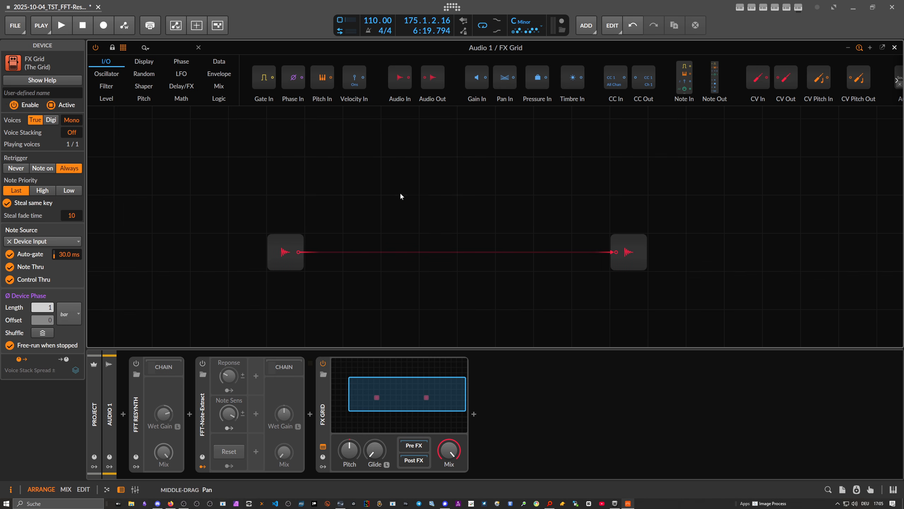
pyautogui.click(121, 489)
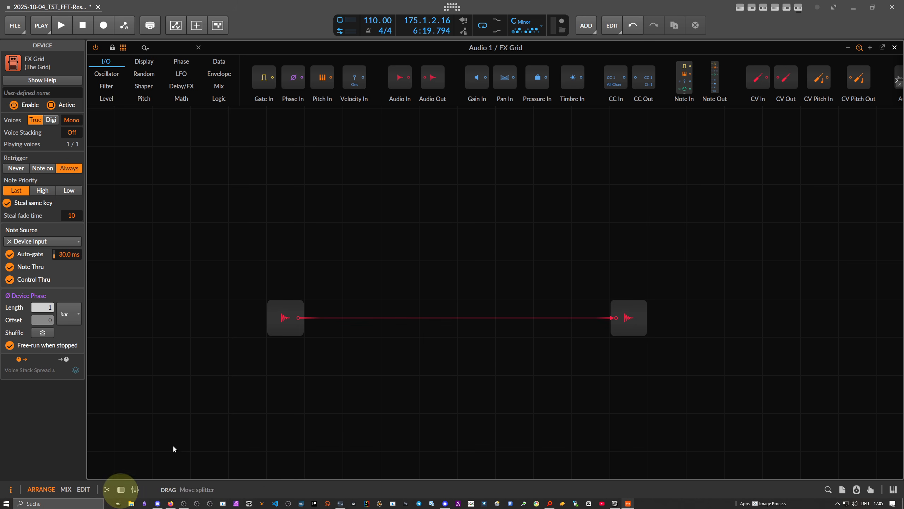
pyautogui.click(121, 489)
pyautogui.moveTo(299, 197); pyautogui.dragTo(293, 219)
pyautogui.click(164, 45)
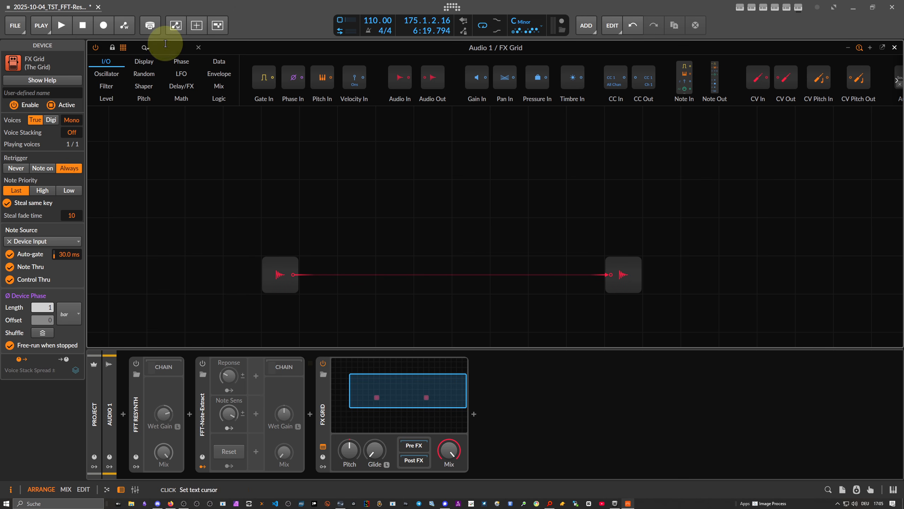
pyautogui.write('ne')
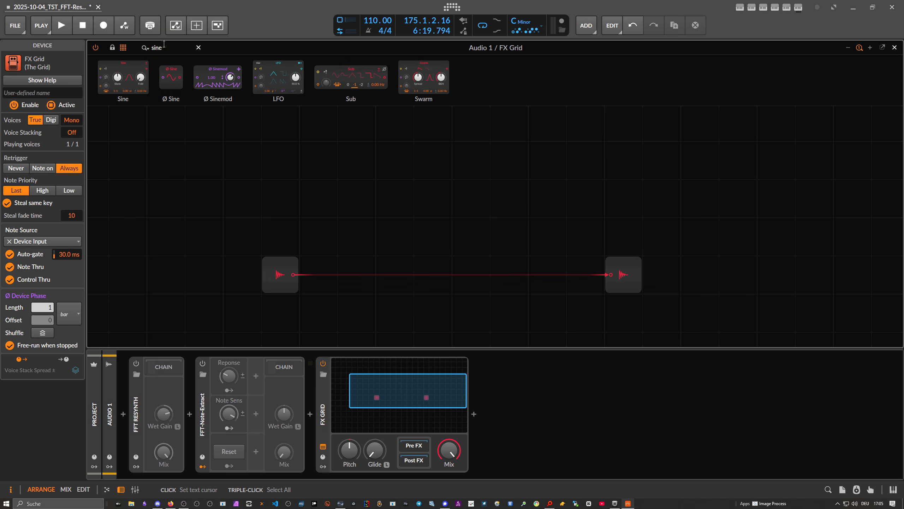
pyautogui.moveTo(123, 77); pyautogui.dragTo(361, 159)
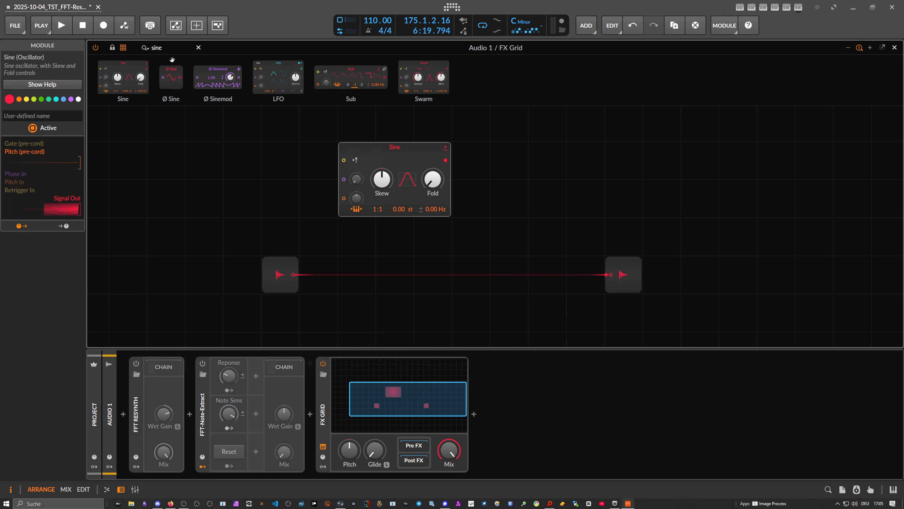
# - Add a Constant module and a Freq → Pitch converter, chained into the Sine oscillator's pitch input
pyautogui.click(122, 47)
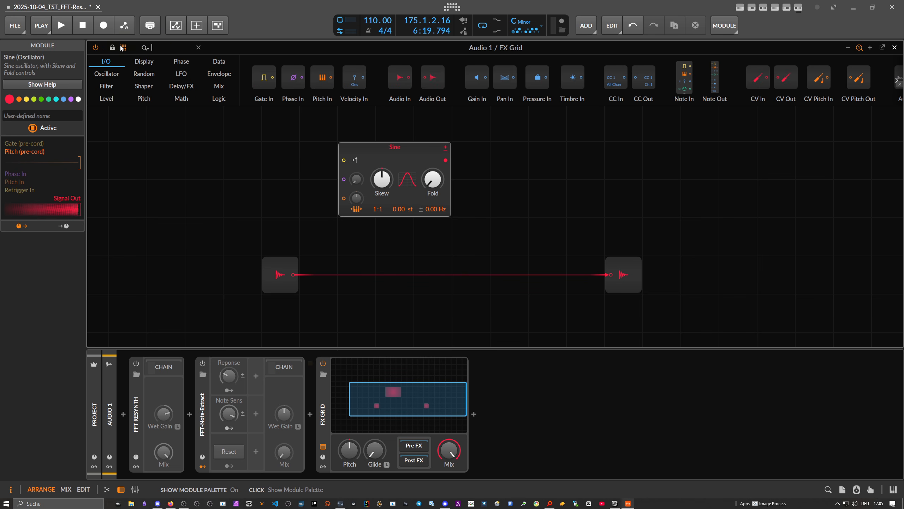
pyautogui.write('cons')
pyautogui.moveTo(111, 77); pyautogui.dragTo(245, 202)
pyautogui.moveTo(166, 47); pyautogui.dragTo(108, 49)
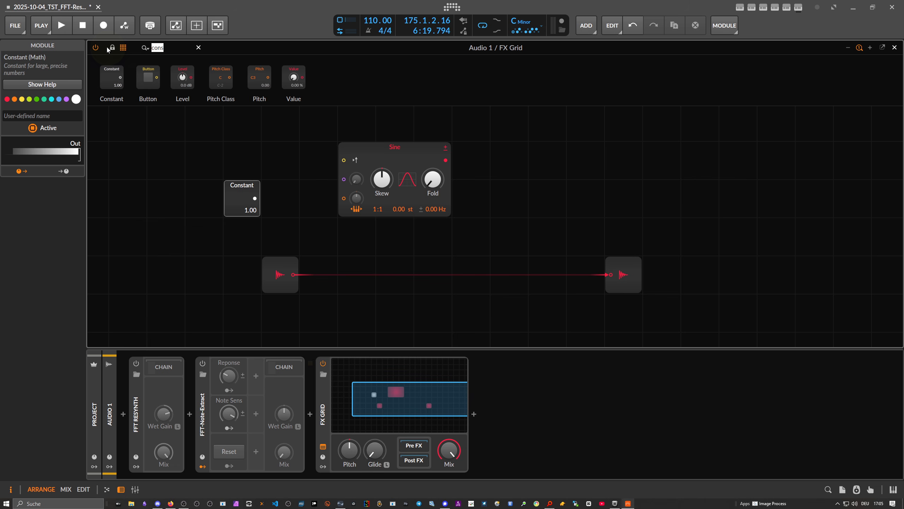
pyautogui.write('pitch hz')
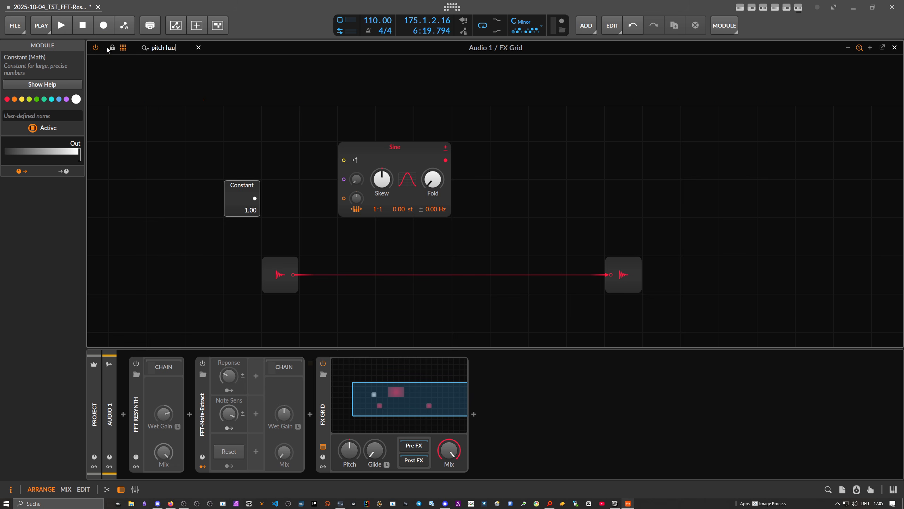
pyautogui.moveTo(165, 77); pyautogui.dragTo(356, 208)
# - Set the Constant to 1000 and move it together with the Freq → Pitch converter directly beside the Sine
pyautogui.doubleClick(242, 209)
pyautogui.write('19')
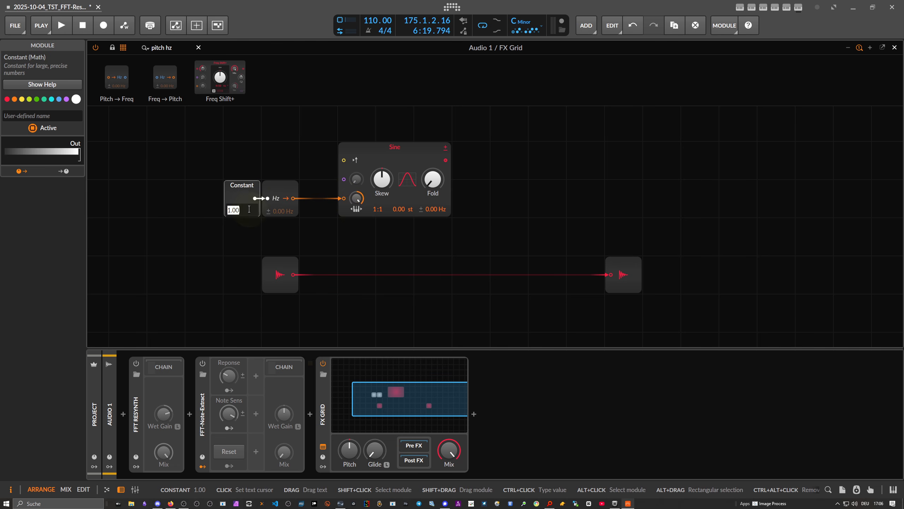
pyautogui.press('Return')
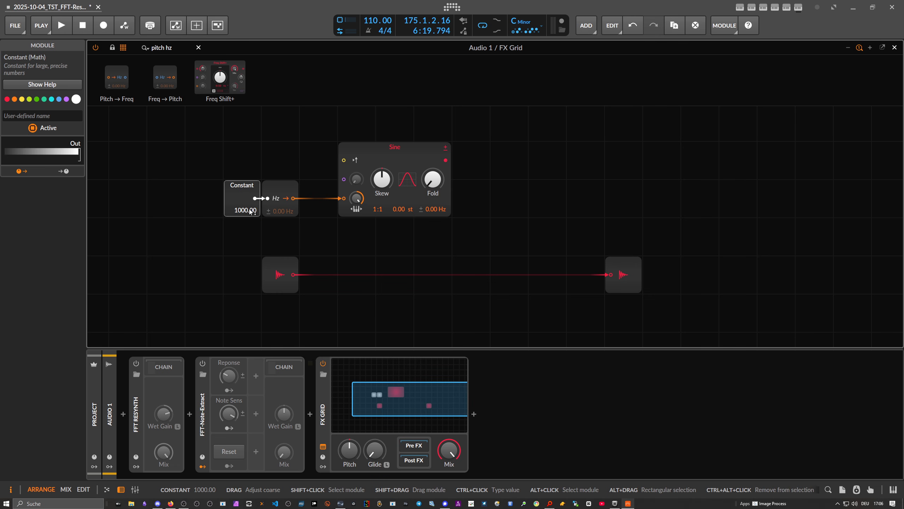
pyautogui.moveTo(196, 189); pyautogui.dragTo(317, 188)
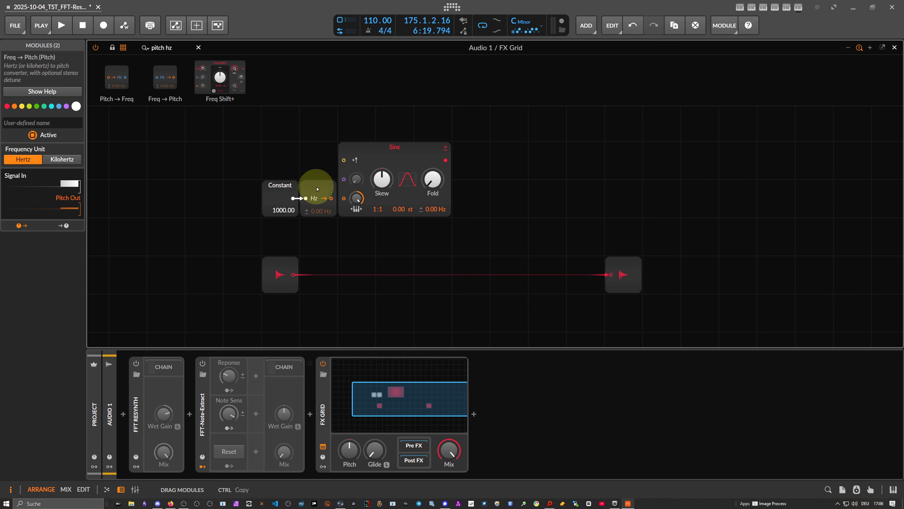
# - Disconnect Audio Out, add a Multiply module, and feed the Sine and the audio input into its two inputs
pyautogui.tripleClick(180, 49)
pyautogui.write('mult')
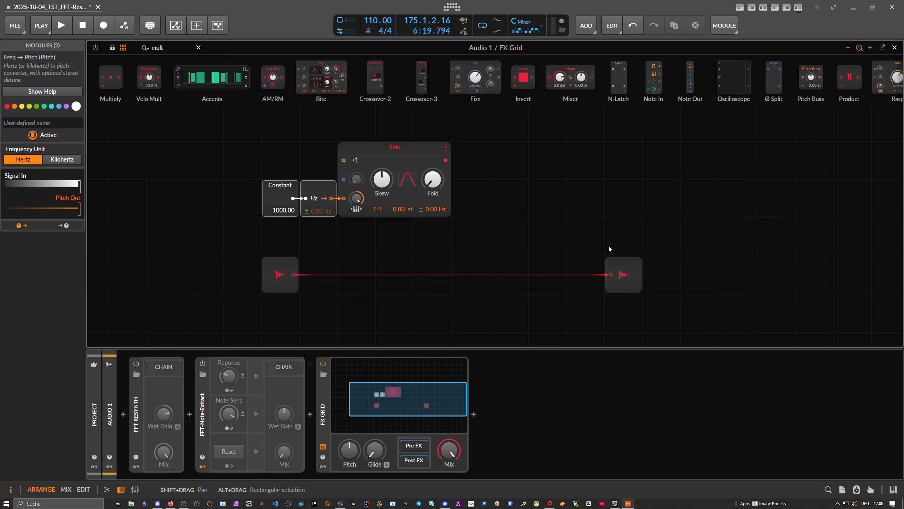
pyautogui.moveTo(611, 274); pyautogui.dragTo(328, 228)
pyautogui.moveTo(123, 85); pyautogui.dragTo(471, 269)
pyautogui.moveTo(445, 161); pyautogui.dragTo(458, 274)
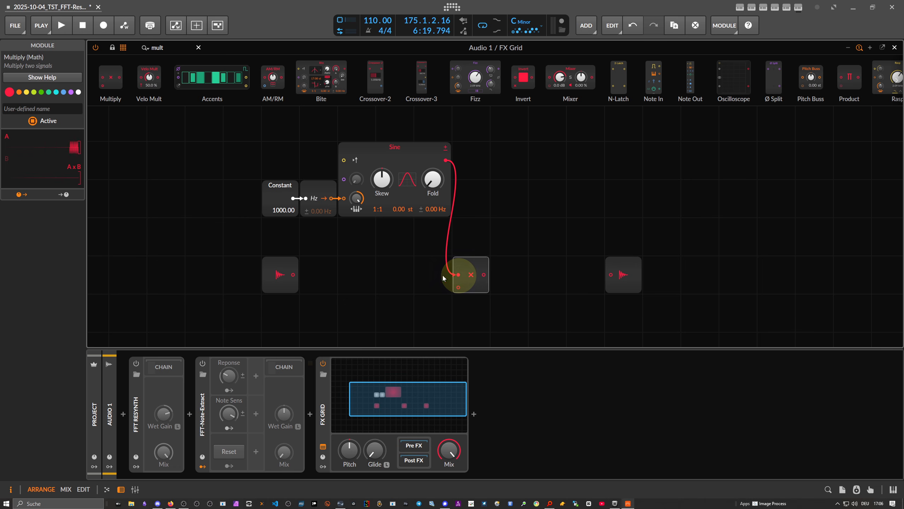
pyautogui.moveTo(295, 276); pyautogui.dragTo(458, 287)
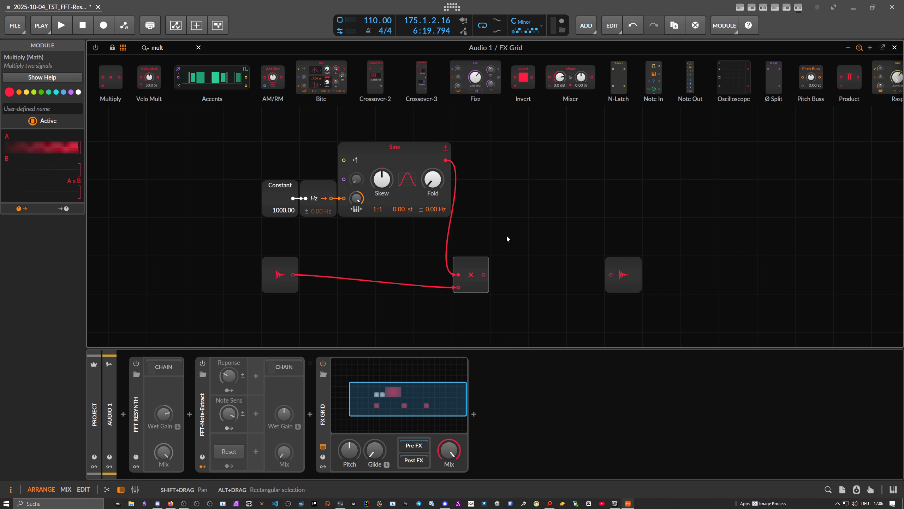
# - Attach an Oscilloscope to the Multiply module's output and move Audio Out farther away to leave more space
pyautogui.click(124, 55)
pyautogui.write('osc')
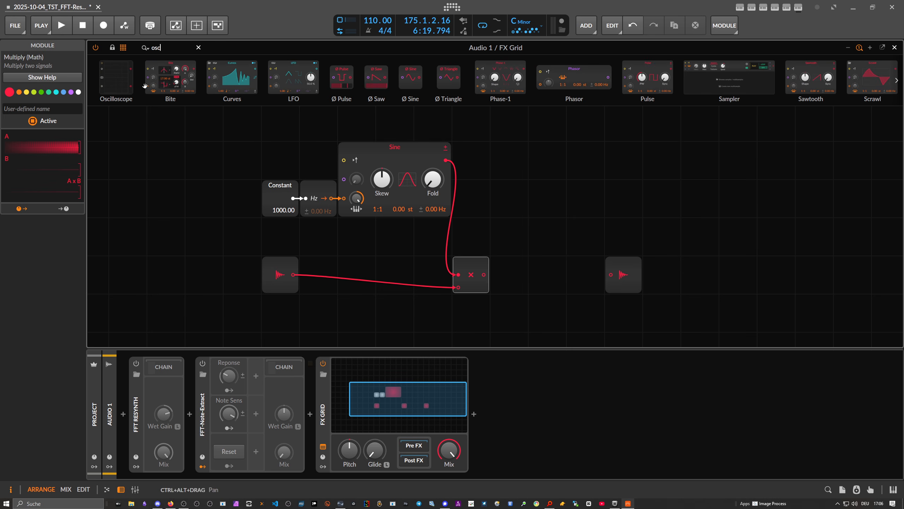
pyautogui.moveTo(116, 78); pyautogui.dragTo(482, 273)
pyautogui.moveTo(619, 280); pyautogui.dragTo(658, 280)
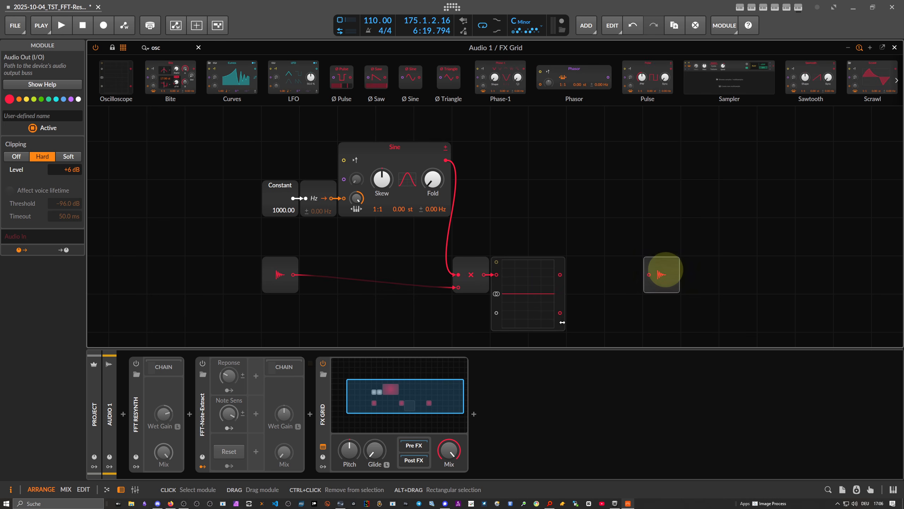
# - Insert a Test Tone device before the FX Grid and set its frequency to 1 kHz
pyautogui.click(310, 414)
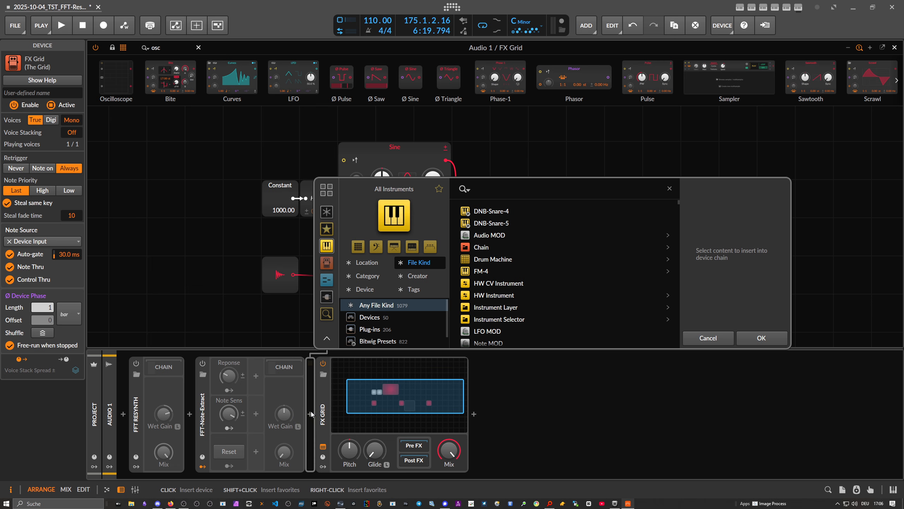
pyautogui.write('test')
pyautogui.click(327, 212)
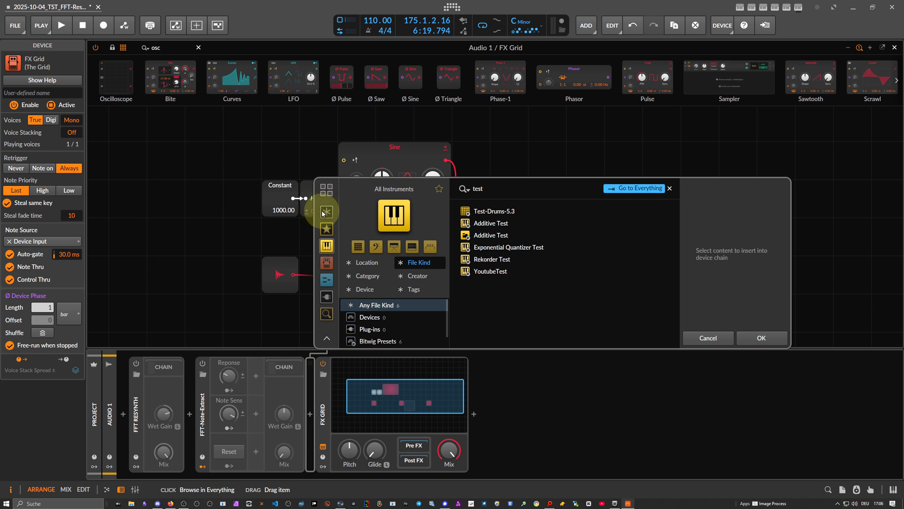
pyautogui.doubleClick(483, 212)
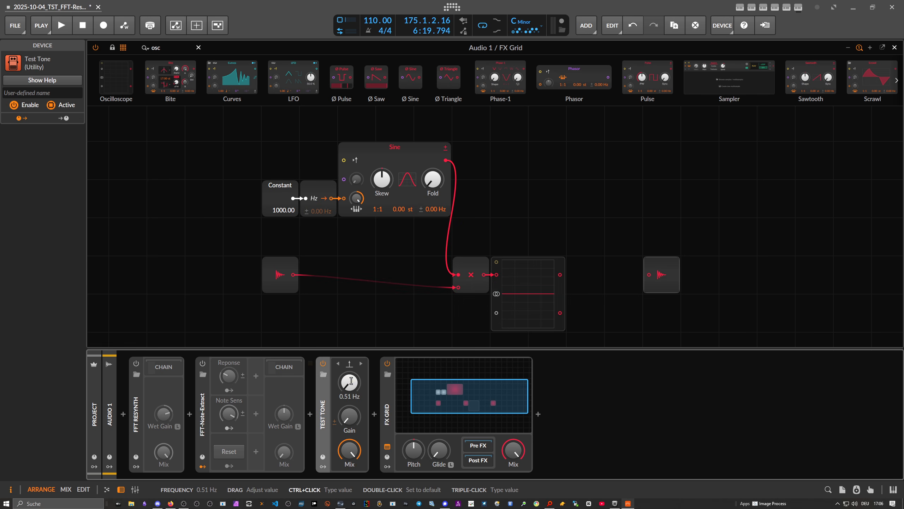
pyautogui.tripleClick(353, 383)
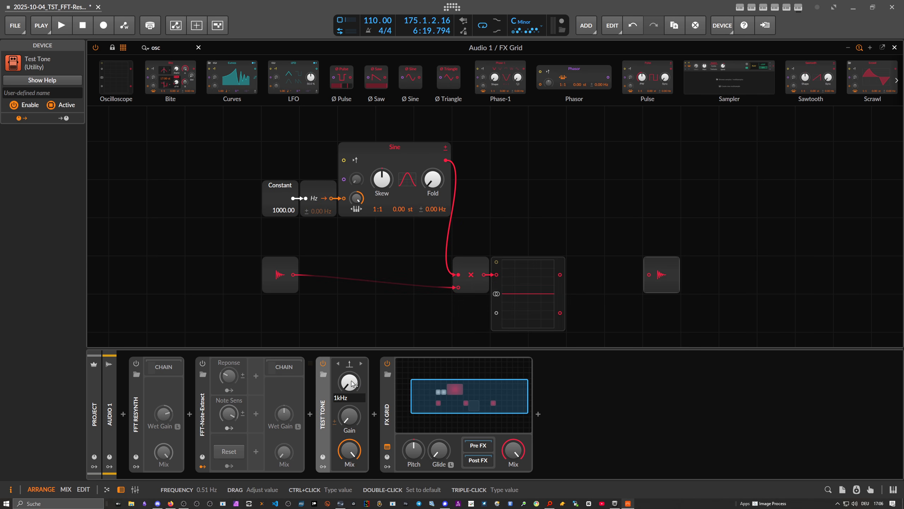
pyautogui.write('1kHz')
pyautogui.press('Return')
# - Raise the Test Tone's gain to -6.2 dB and change its waveform to Sine
pyautogui.tripleClick(350, 416)
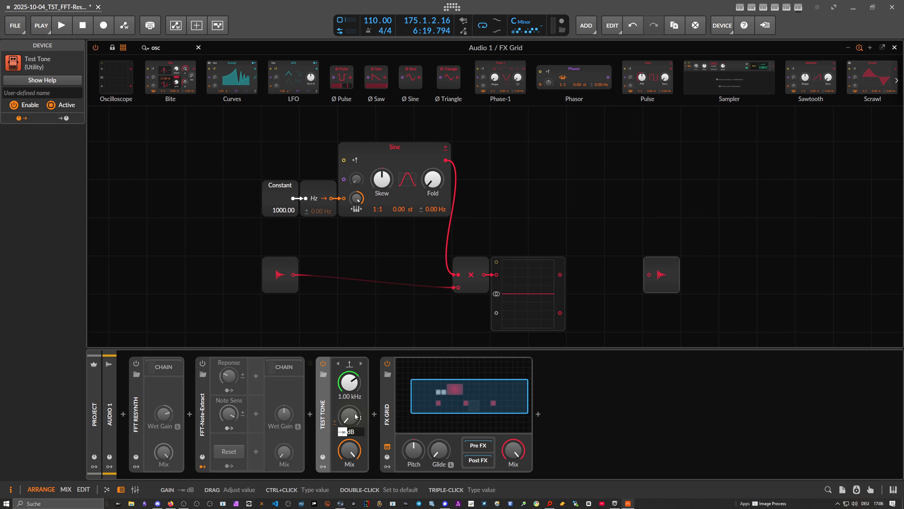
pyautogui.press('Escape')
pyautogui.doubleClick(359, 418)
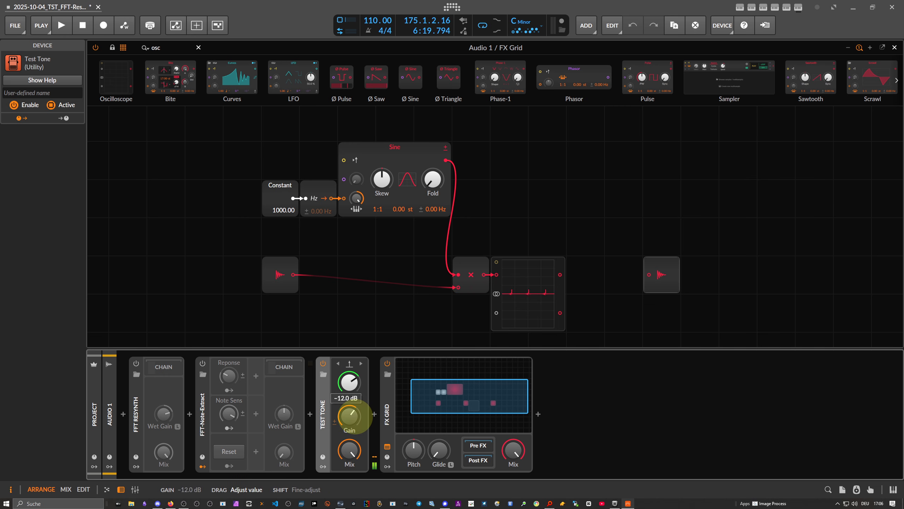
pyautogui.moveTo(355, 416); pyautogui.dragTo(345, 409)
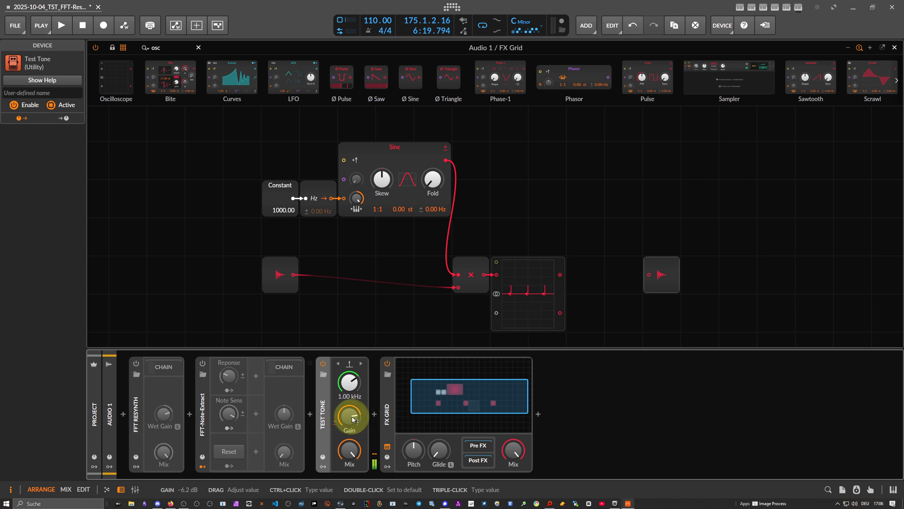
pyautogui.click(348, 364)
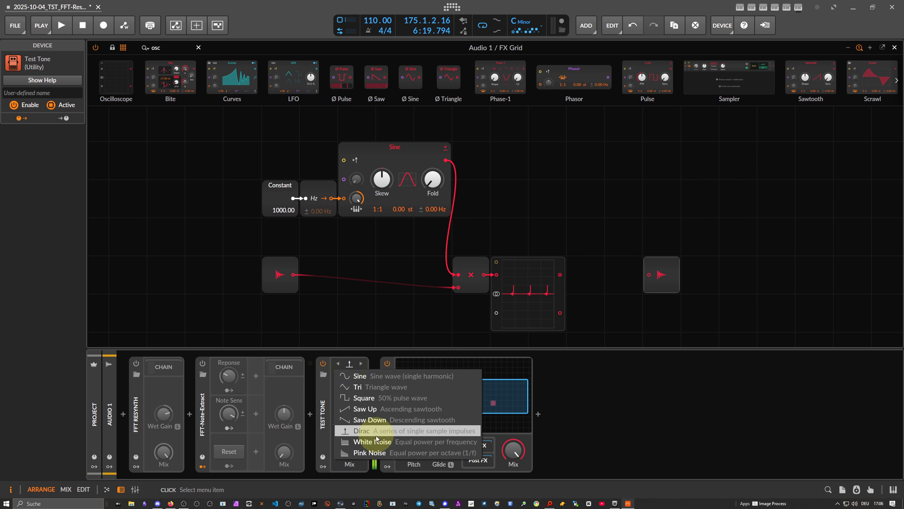
pyautogui.click(367, 377)
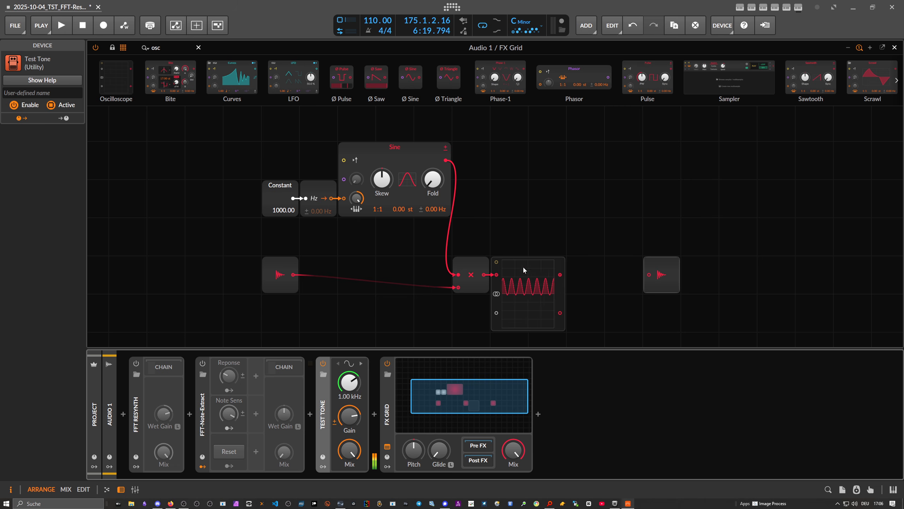
# - Vary the Test Tone's frequency to compare the multiplied signal on the oscilloscope, and return it to 1.00 kHz
pyautogui.moveTo(349, 382)
pyautogui.mouseDown()
pyautogui.moveTo(349, 410)
pyautogui.moveTo(349, 362)
pyautogui.moveTo(349, 383)
pyautogui.mouseUp()
pyautogui.tripleClick(354, 382)
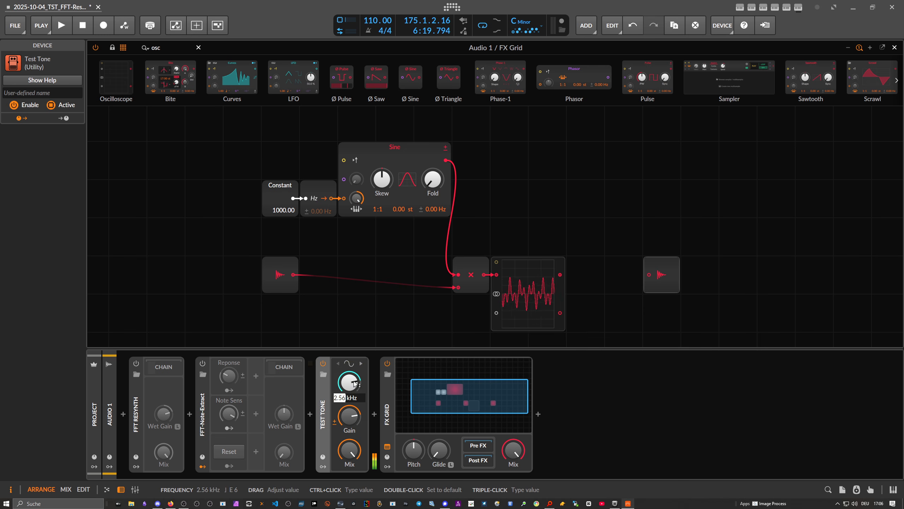
pyautogui.press('Return')
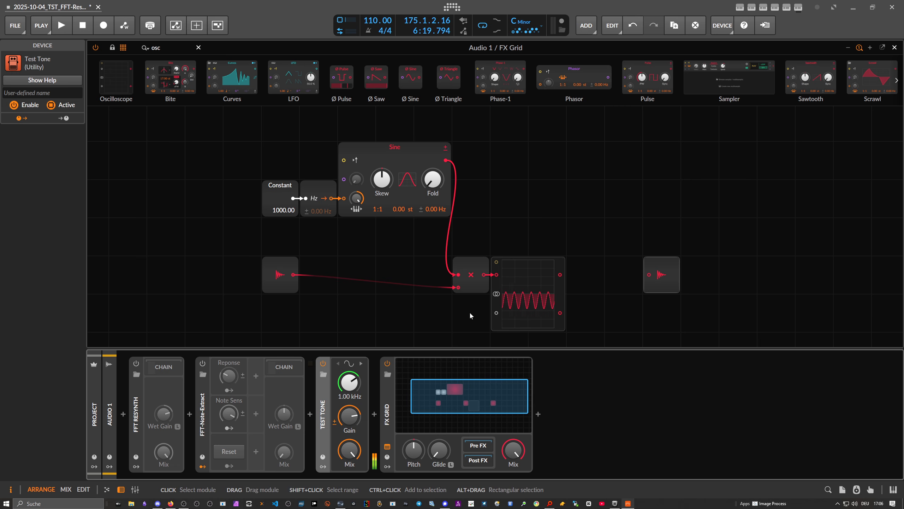
# - Move Audio Out and the Oscilloscope farther from the Multiply module to make room for another module
pyautogui.moveTo(661, 270); pyautogui.dragTo(737, 271)
pyautogui.moveTo(522, 285); pyautogui.dragTo(598, 285)
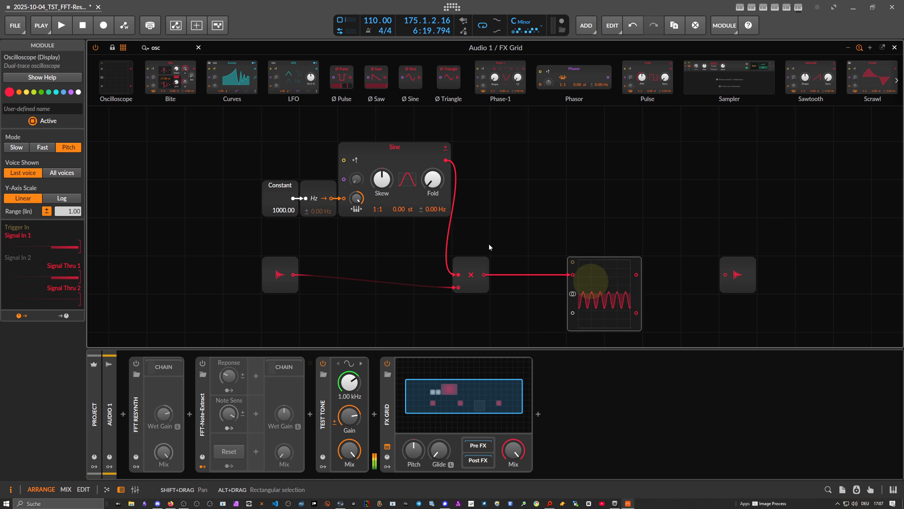
pyautogui.moveTo(484, 274); pyautogui.dragTo(573, 275)
# - Add a Sallen-Key filter fed by Multiply's output and wire its output into the Oscilloscope's second signal input
pyautogui.click(93, 47)
pyautogui.press('BackSpace')
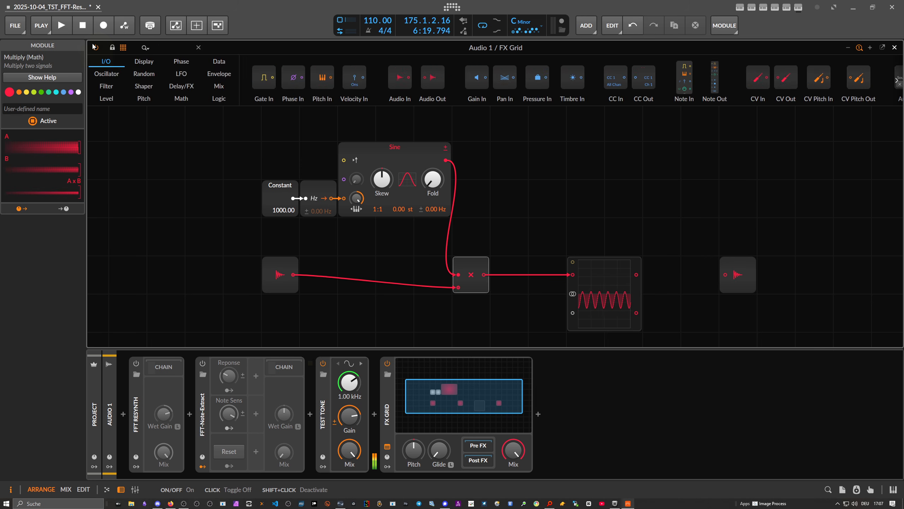
pyautogui.write('sa')
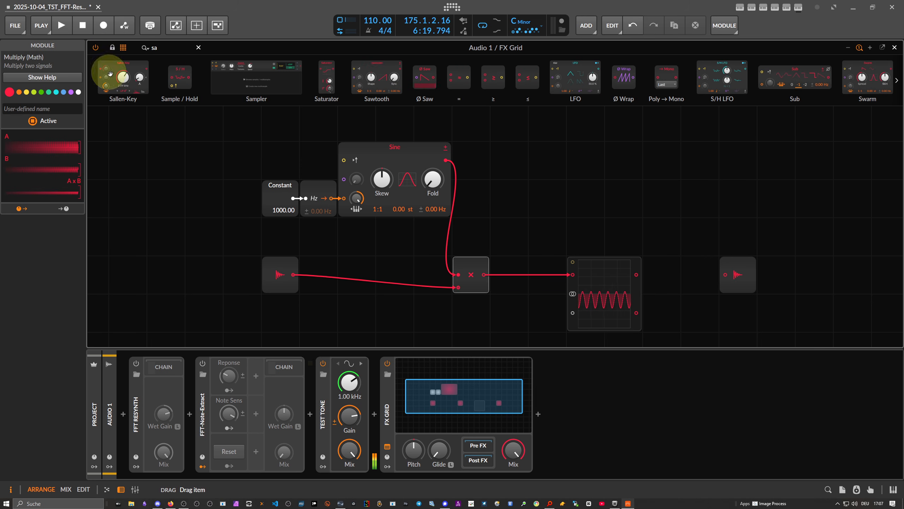
pyautogui.moveTo(106, 71); pyautogui.dragTo(560, 307)
pyautogui.moveTo(484, 237); pyautogui.dragTo(496, 274)
pyautogui.moveTo(598, 274); pyautogui.dragTo(610, 274)
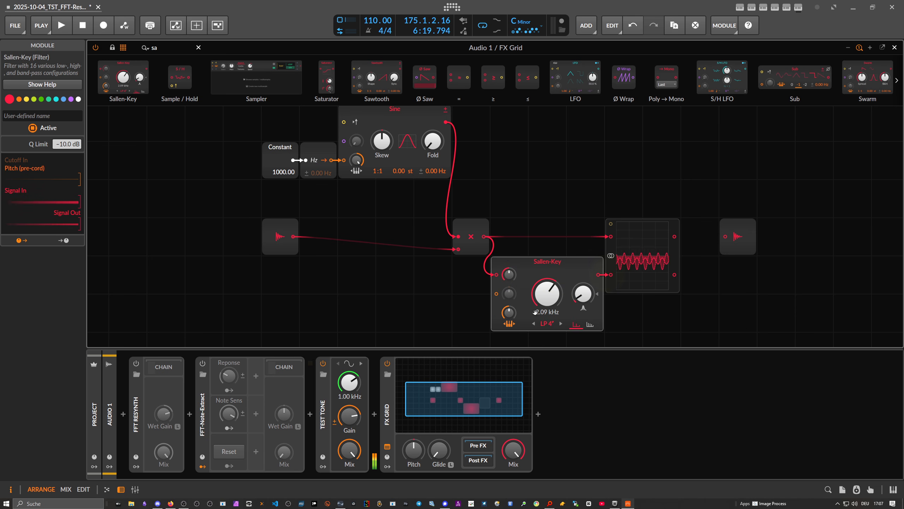
# - Colour the Sallen-Key module yellow so its trace differs from the red Multiply signal
pyautogui.click(555, 275)
pyautogui.click(71, 99)
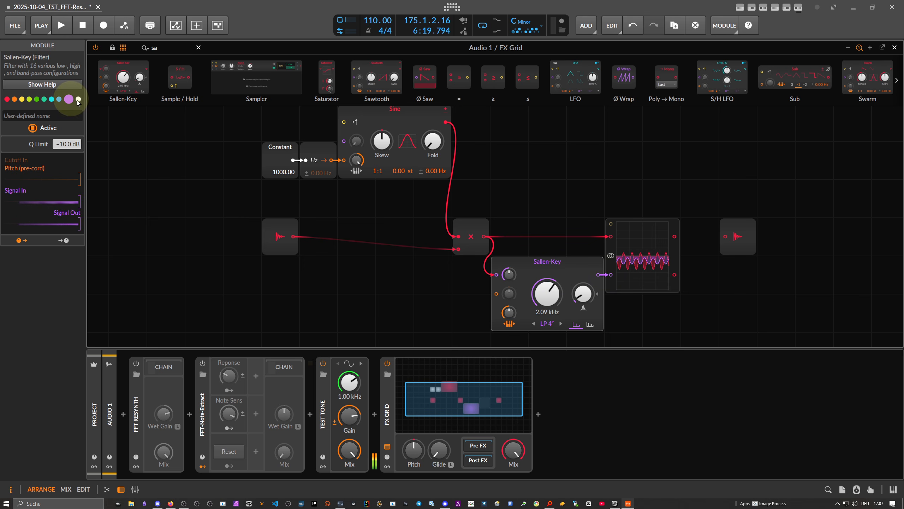
pyautogui.click(21, 99)
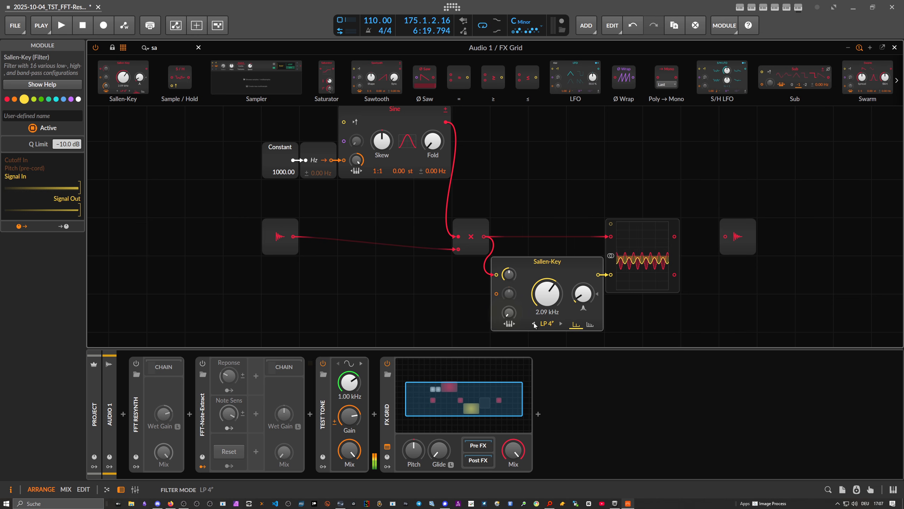
# - Set the Sallen-Key to LP 8 mode with a 19.4 Hz cutoff and replug Multiply's cable into the Oscilloscope's first signal input
pyautogui.click(561, 323)
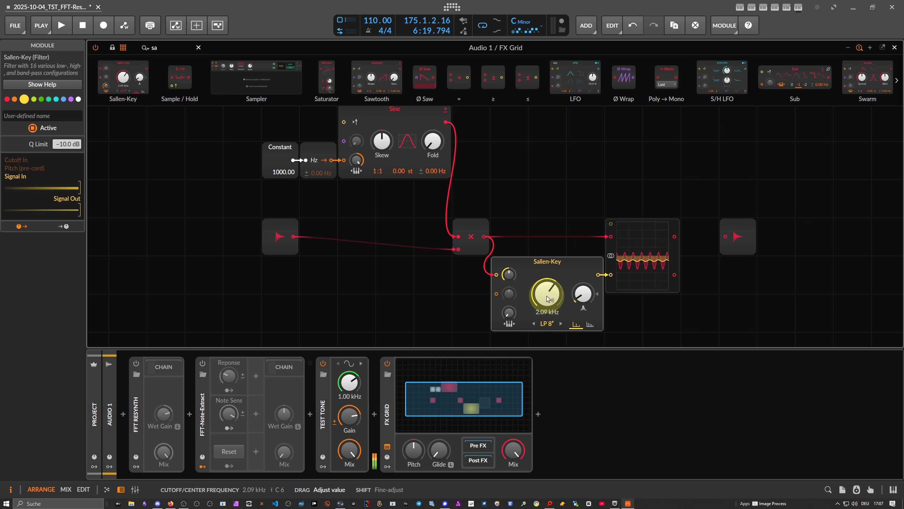
pyautogui.moveTo(548, 303)
pyautogui.mouseDown()
pyautogui.moveTo(556, 294)
pyautogui.moveTo(556, 322)
pyautogui.moveTo(542, 317)
pyautogui.mouseUp()
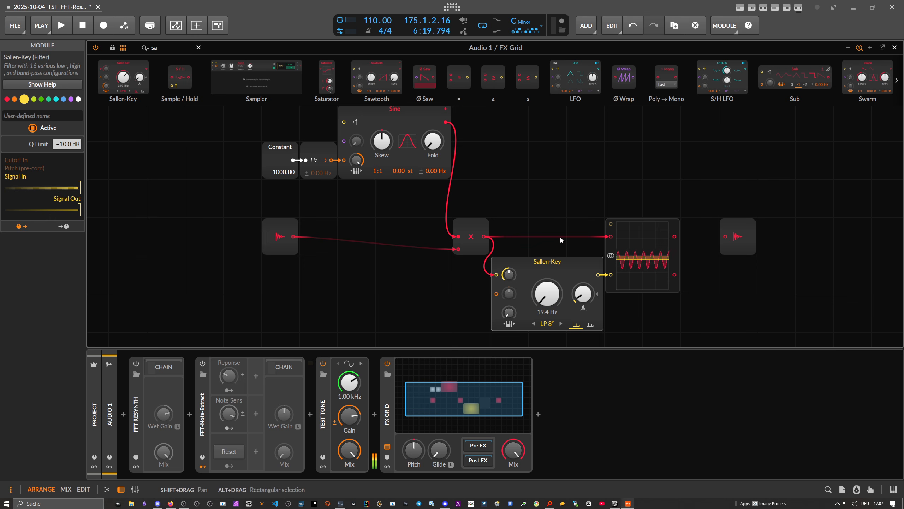
pyautogui.moveTo(608, 237); pyautogui.dragTo(548, 246)
pyautogui.moveTo(484, 237); pyautogui.dragTo(611, 237)
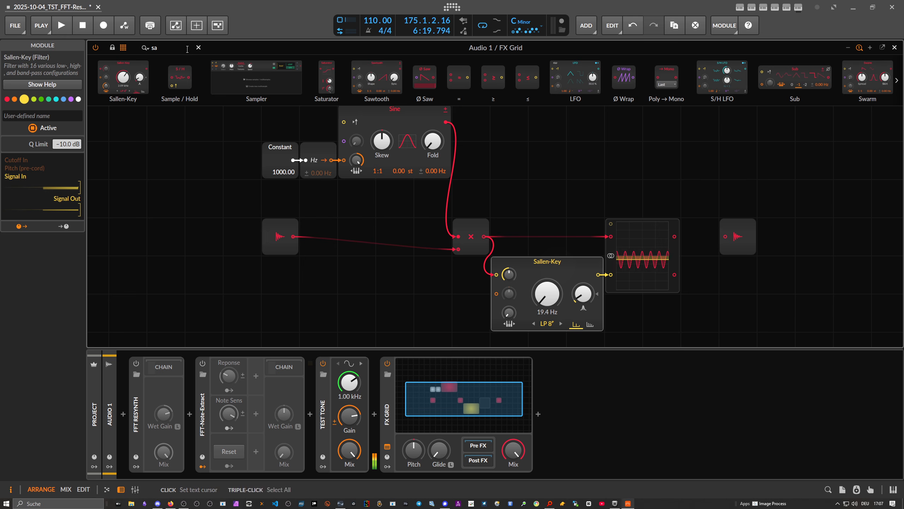
# - Find the Constant module and place one next to the Sallen-Key filter
pyautogui.press('BackSpace')
pyautogui.press('BackSpace')
pyautogui.write('const')
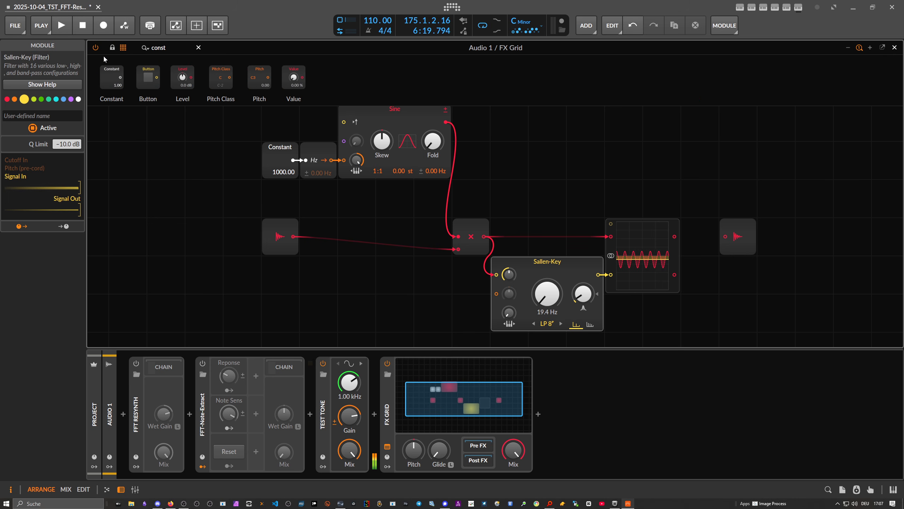
pyautogui.moveTo(110, 80); pyautogui.dragTo(470, 310)
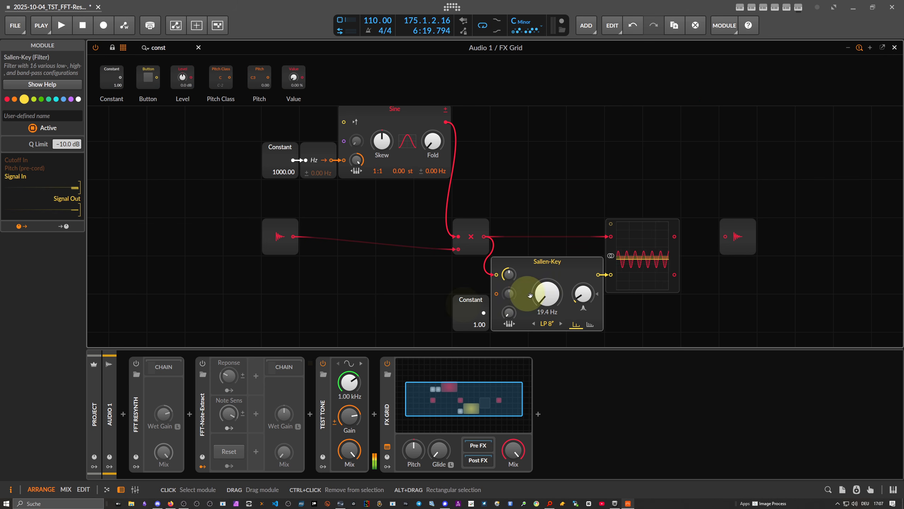
# - Modulate the Sallen-Key's cutoff with the new Constant set to -0.60, using a base cutoff of 262 Hz
pyautogui.moveTo(547, 303); pyautogui.dragTo(548, 298)
pyautogui.moveTo(484, 312)
pyautogui.mouseDown()
pyautogui.moveTo(497, 295)
pyautogui.moveTo(483, 325)
pyautogui.mouseUp()
pyautogui.moveTo(511, 295); pyautogui.dragTo(510, 281)
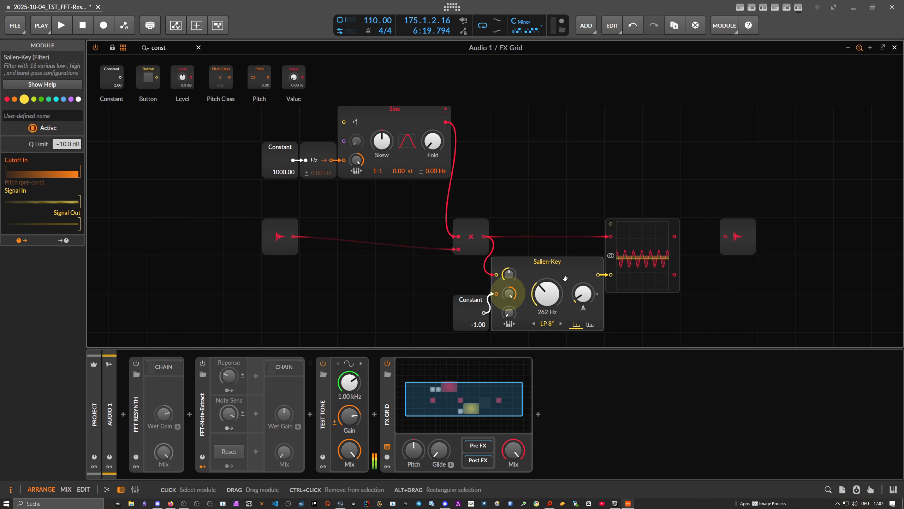
pyautogui.click(480, 324)
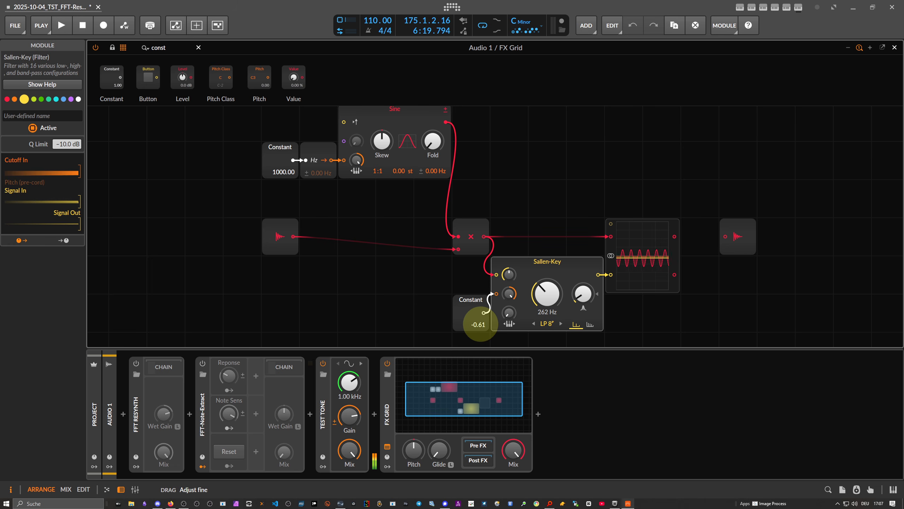
pyautogui.moveTo(481, 324); pyautogui.dragTo(366, 275)
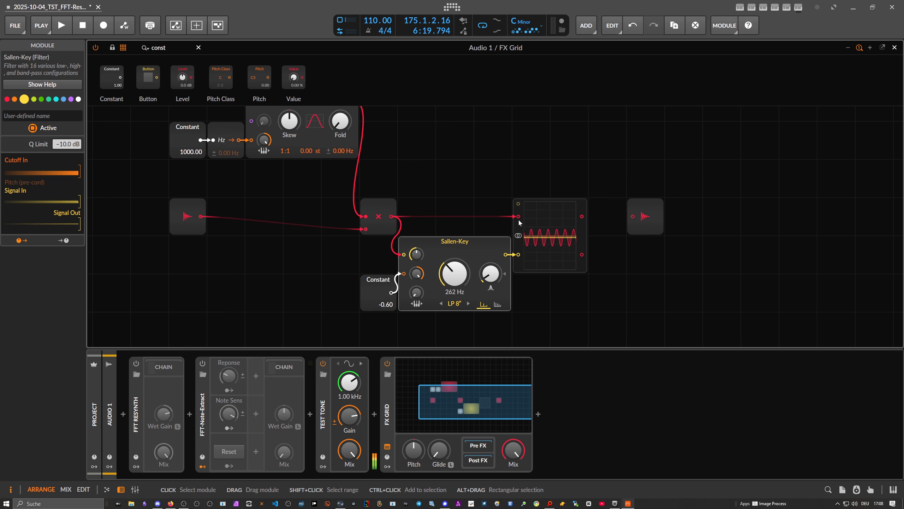
# - Unplug Multiply from the Oscilloscope and duplicate that scope above it, wired only to the unfiltered Multiply output
pyautogui.moveTo(519, 217); pyautogui.dragTo(541, 236)
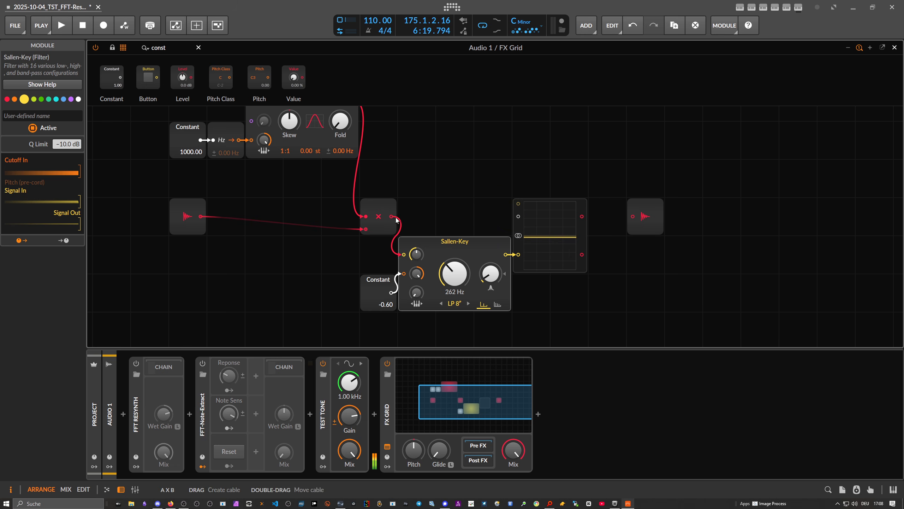
pyautogui.moveTo(392, 216); pyautogui.dragTo(527, 151)
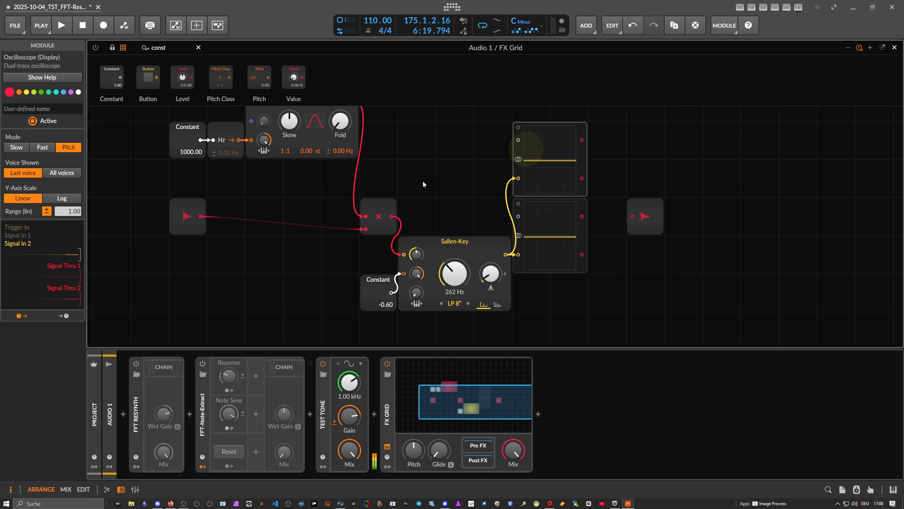
pyautogui.moveTo(392, 216); pyautogui.dragTo(518, 140)
pyautogui.doubleClick(518, 177)
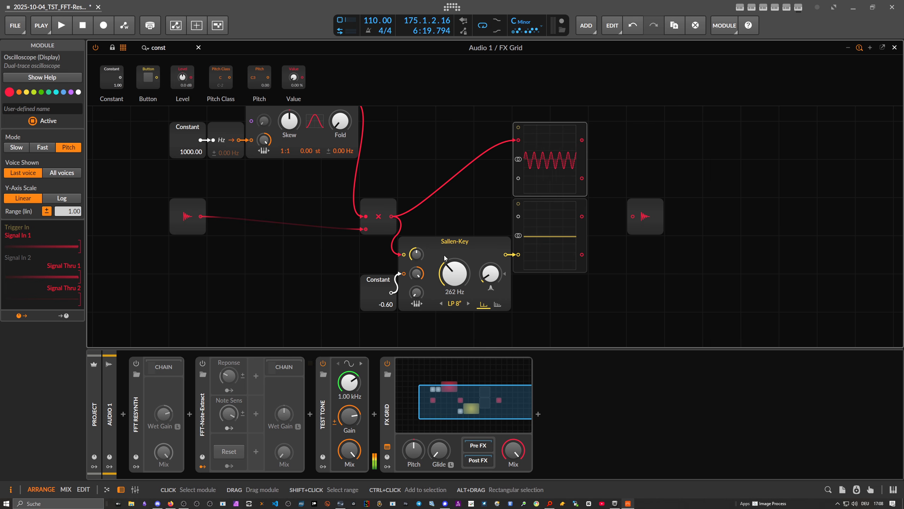
# - Sweep the Test Tone's frequency down and up to 26.6 kHz to compare both oscilloscopes, and return it to 1 kHz
pyautogui.moveTo(307, 220); pyautogui.dragTo(307, 249)
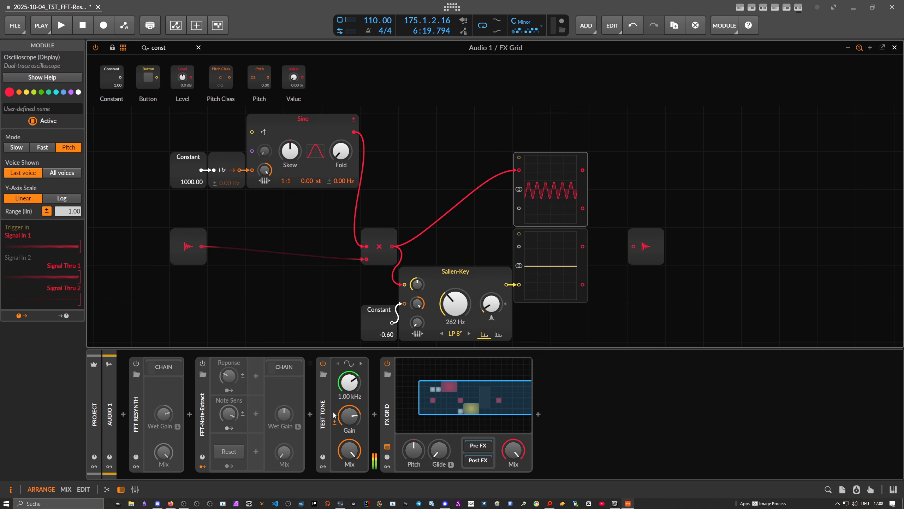
pyautogui.moveTo(353, 385); pyautogui.dragTo(349, 421)
pyautogui.moveTo(350, 383); pyautogui.dragTo(350, 326)
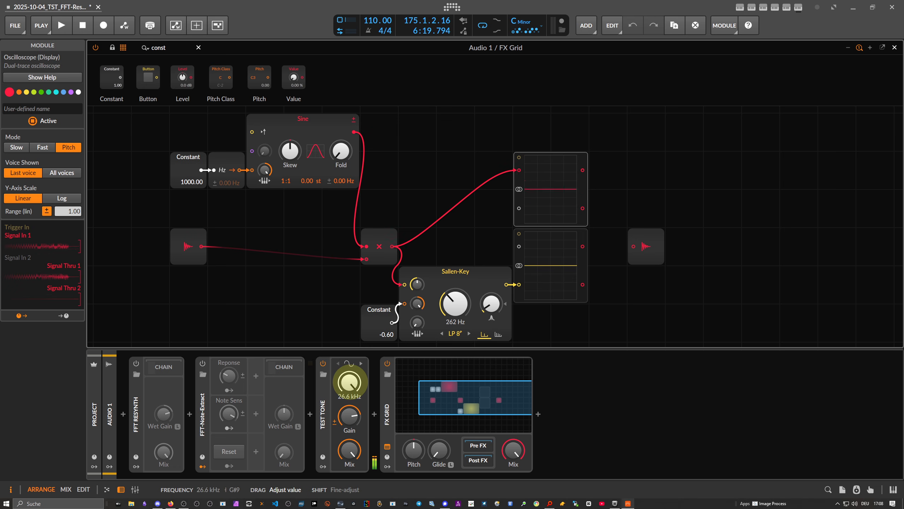
pyautogui.moveTo(351, 382); pyautogui.dragTo(350, 404)
pyautogui.keyDown('ctrl'); pyautogui.click(352, 386); pyautogui.keyUp('ctrl')
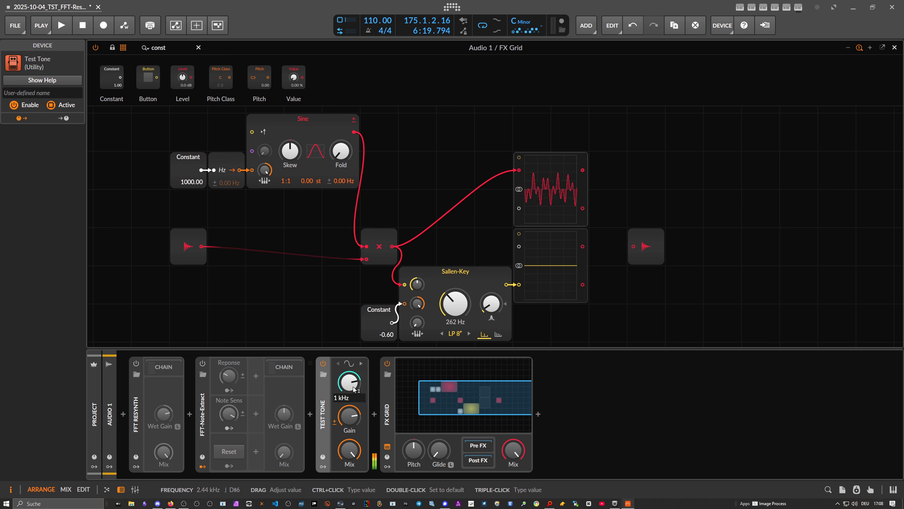
pyautogui.press('Return')
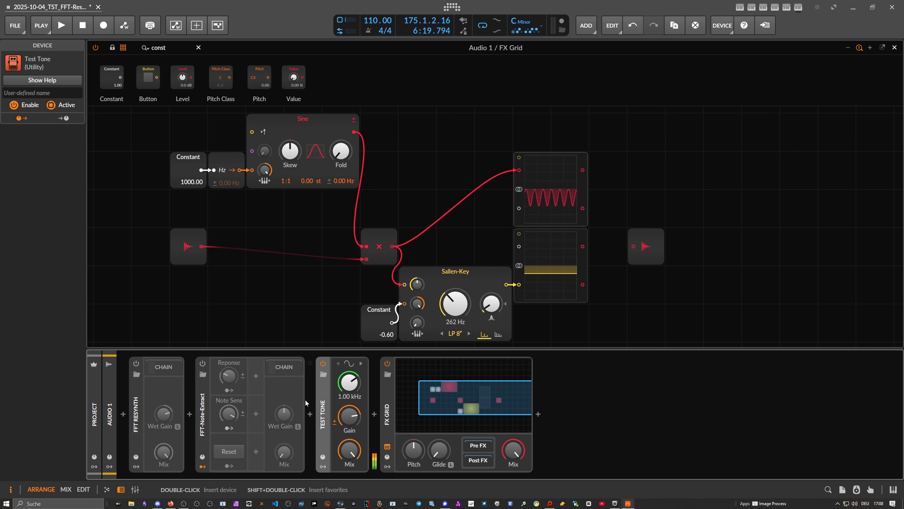
# - Move both Oscilloscopes and Audio Out farther away, and line up the Sallen-Key filter with the raised Multiply module
pyautogui.moveTo(723, 275); pyautogui.dragTo(682, 202)
pyautogui.click(446, 228)
pyautogui.click(457, 272)
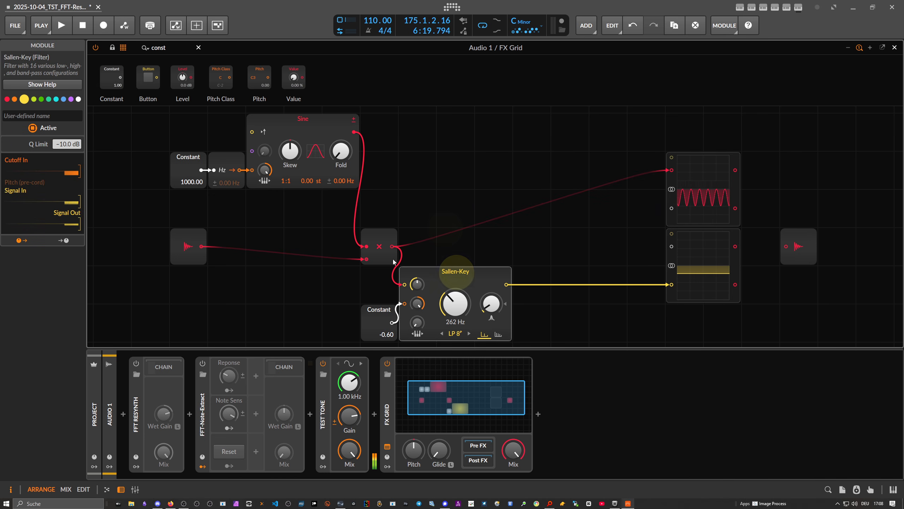
pyautogui.moveTo(379, 253); pyautogui.dragTo(379, 215)
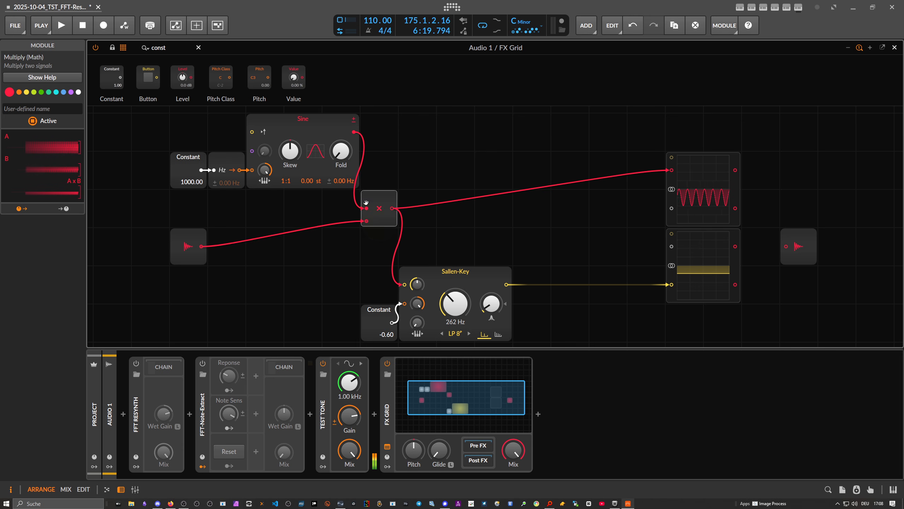
pyautogui.moveTo(334, 271); pyautogui.dragTo(520, 328)
pyautogui.moveTo(455, 278); pyautogui.dragTo(527, 225)
# - Duplicate the Sine below the original, feed a Constant of 1.00 into the copy's phase input, and raise its phase modulation amount
pyautogui.click(318, 124)
pyautogui.click(294, 208)
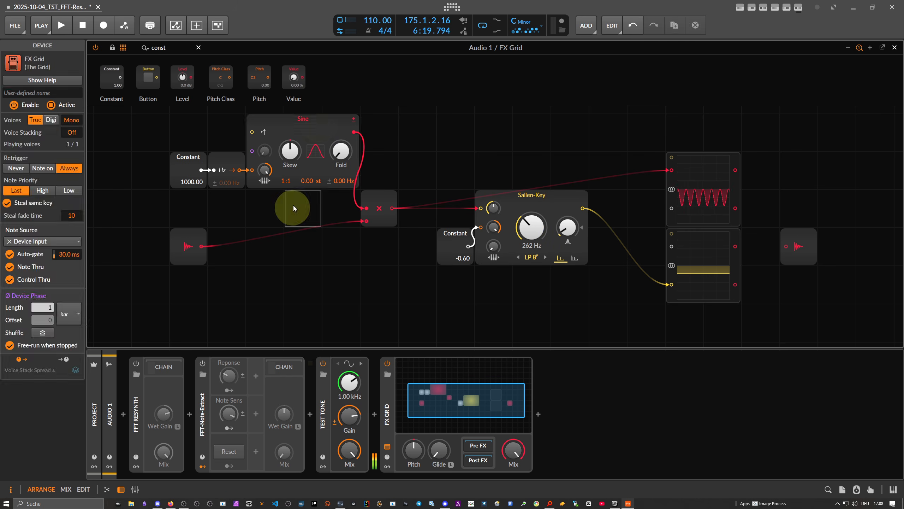
pyautogui.click(300, 127)
pyautogui.hotkey('ctrl', 'd')
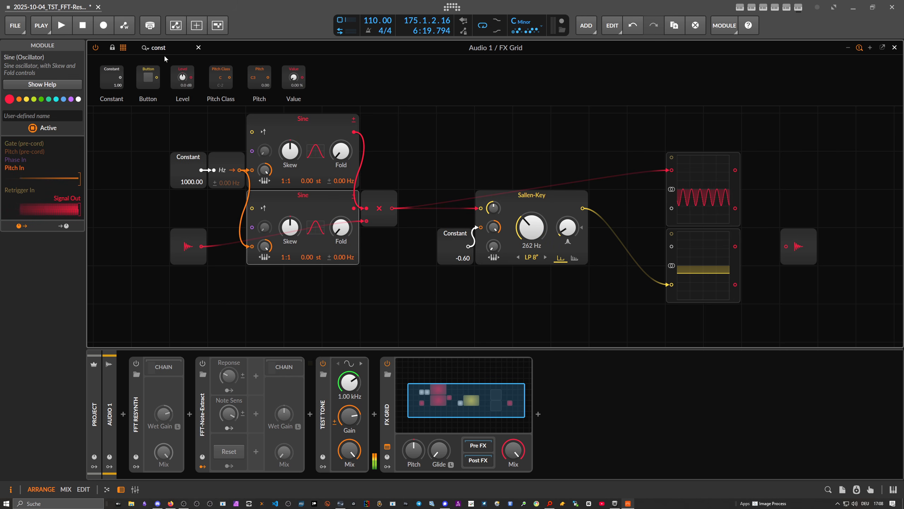
pyautogui.moveTo(111, 77); pyautogui.dragTo(252, 227)
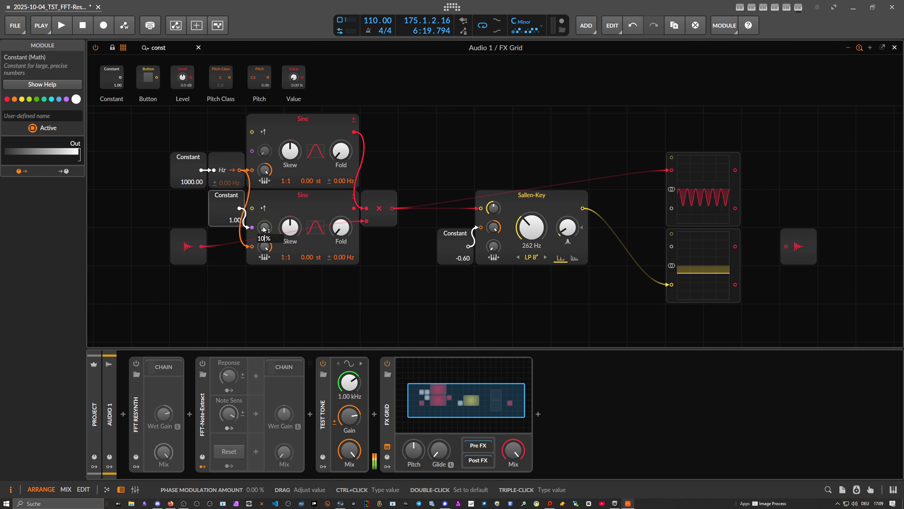
pyautogui.press('Return')
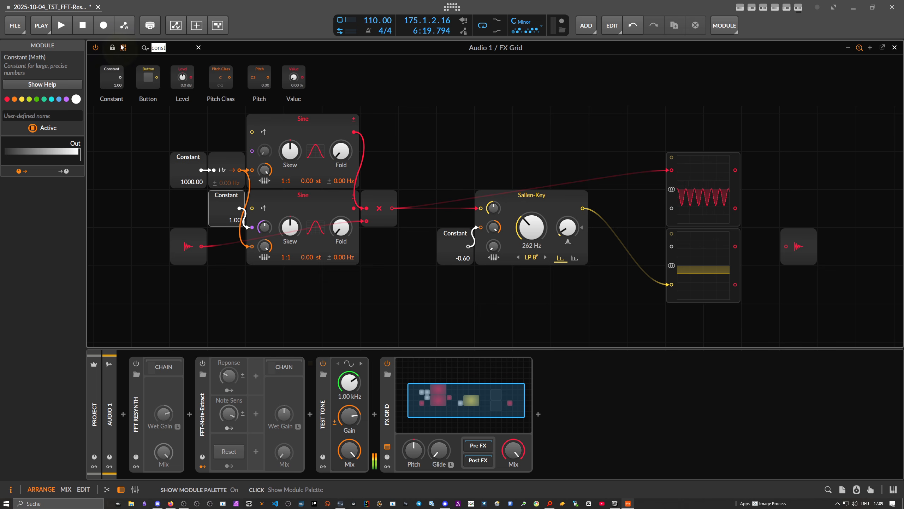
# - Add an Oscilloscope beside the Sine modules and feed both Sine outputs into it to compare their phases
pyautogui.write('osc')
pyautogui.moveTo(345, 104); pyautogui.dragTo(420, 121)
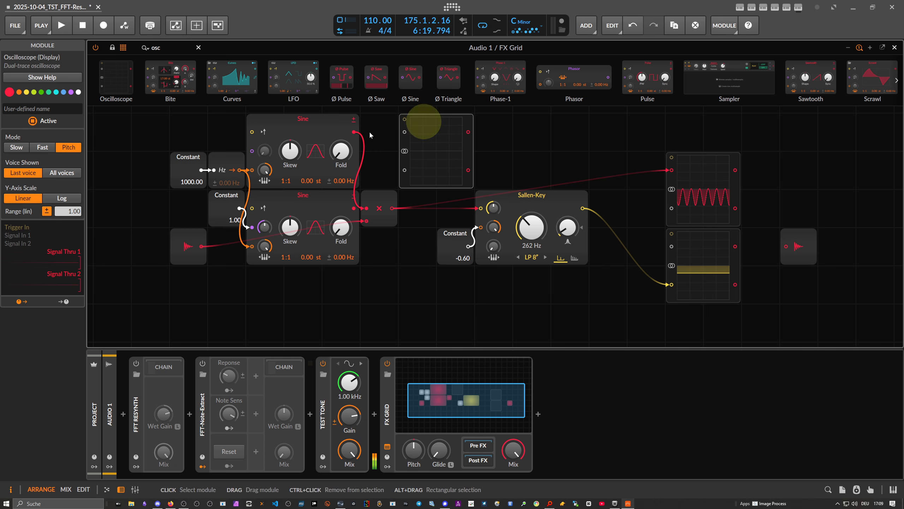
pyautogui.moveTo(354, 132); pyautogui.dragTo(404, 131)
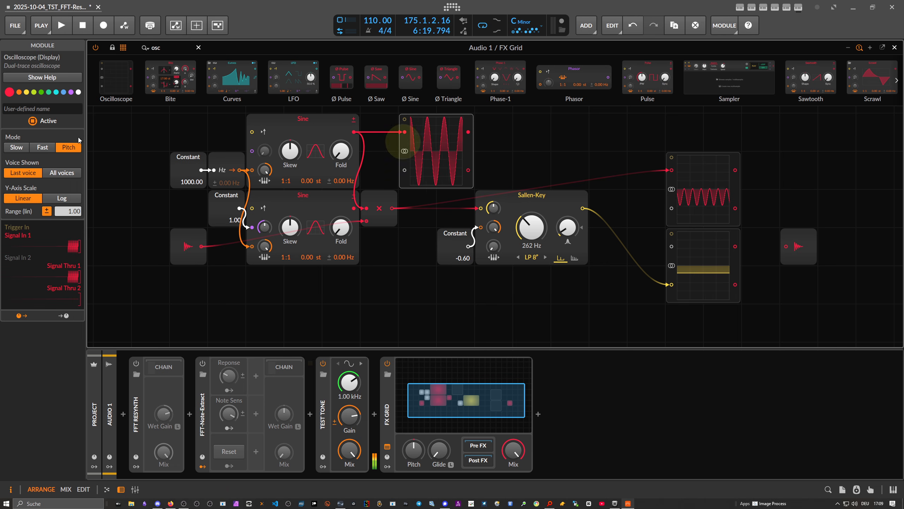
pyautogui.moveTo(354, 208); pyautogui.dragTo(404, 169)
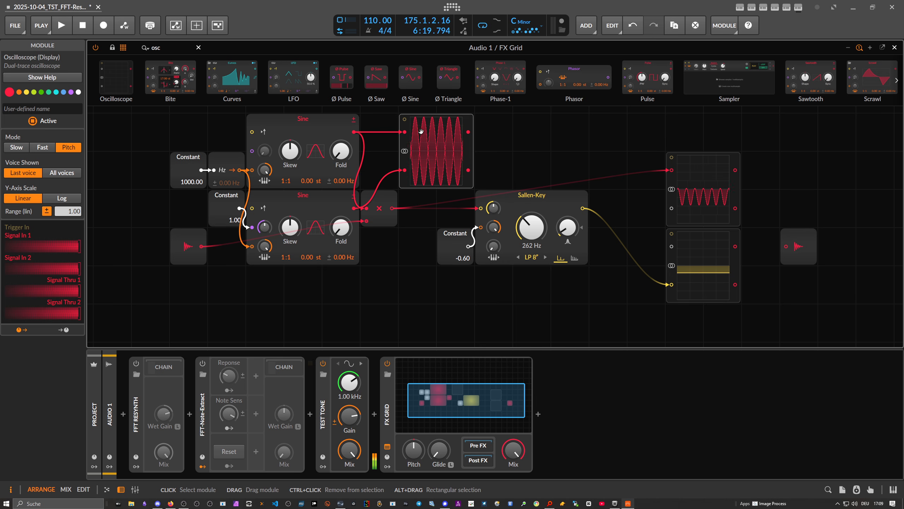
pyautogui.click(337, 125)
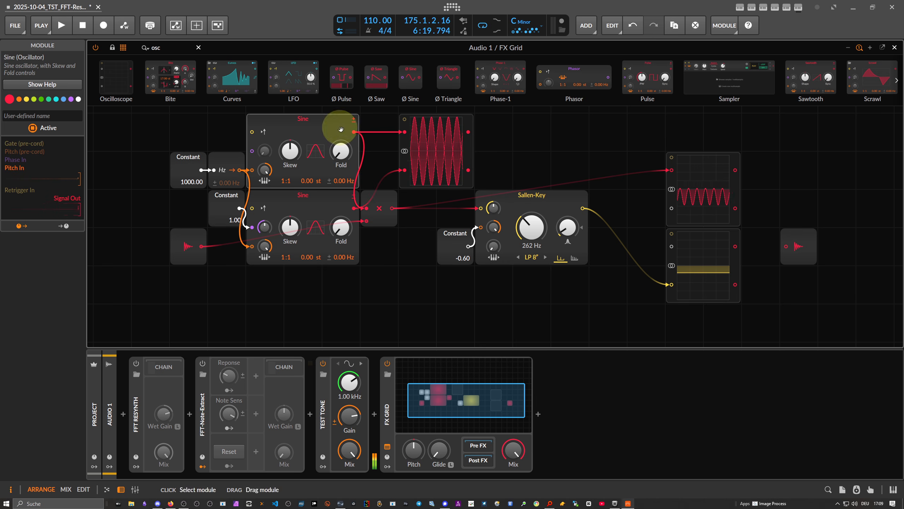
pyautogui.click(333, 210)
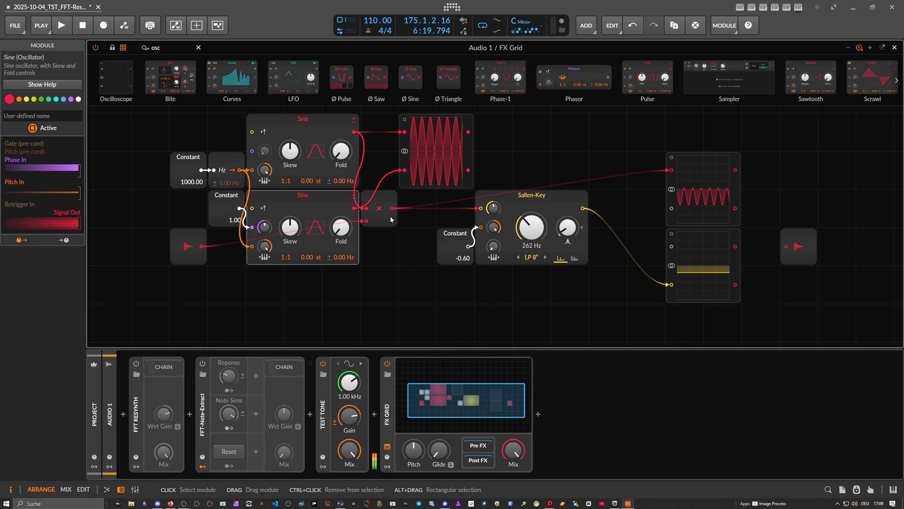
# - Disconnect both Sine signals from the phase-comparison Oscilloscope and delete that Oscilloscope
pyautogui.click(383, 173)
pyautogui.click(396, 131)
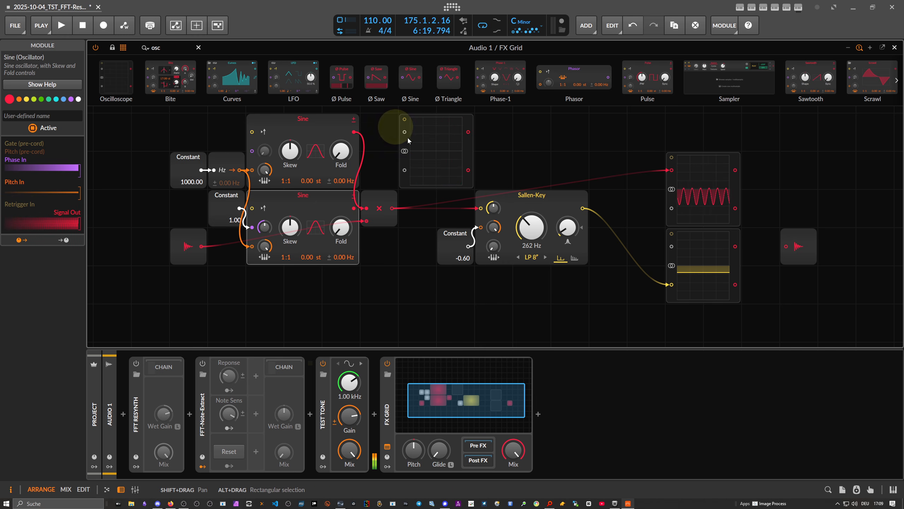
pyautogui.click(408, 142)
# - Delete the lower Sine module together with the Constant that feeds its phase input
pyautogui.click(313, 203)
pyautogui.click(251, 208)
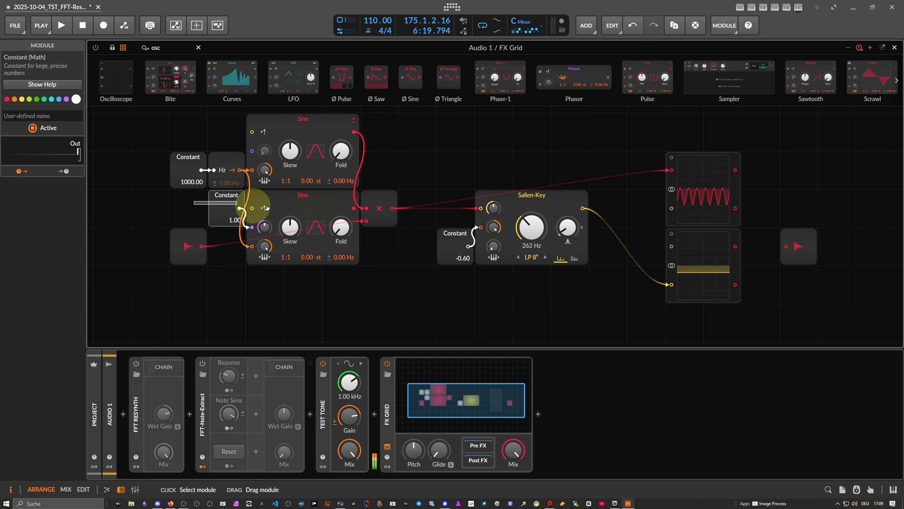
pyautogui.keyDown('ctrl'); pyautogui.click(267, 207); pyautogui.keyUp('ctrl')
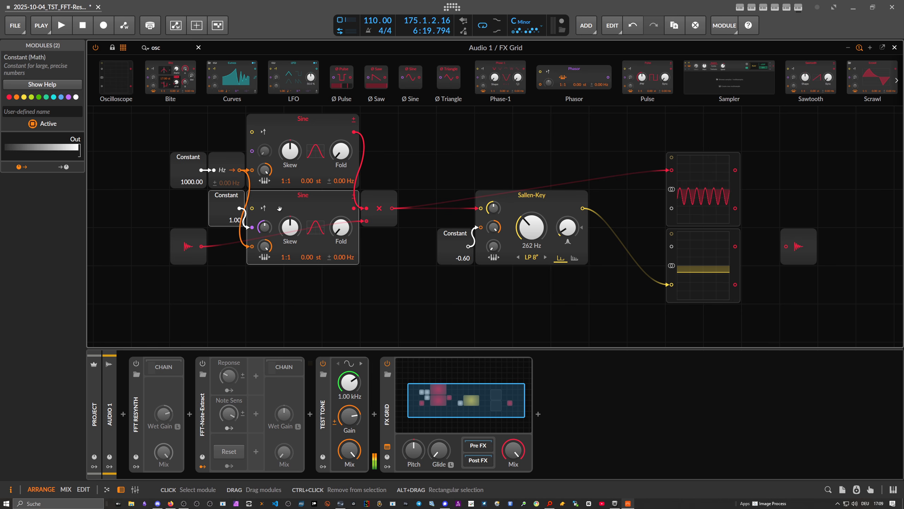
pyautogui.press('Delete')
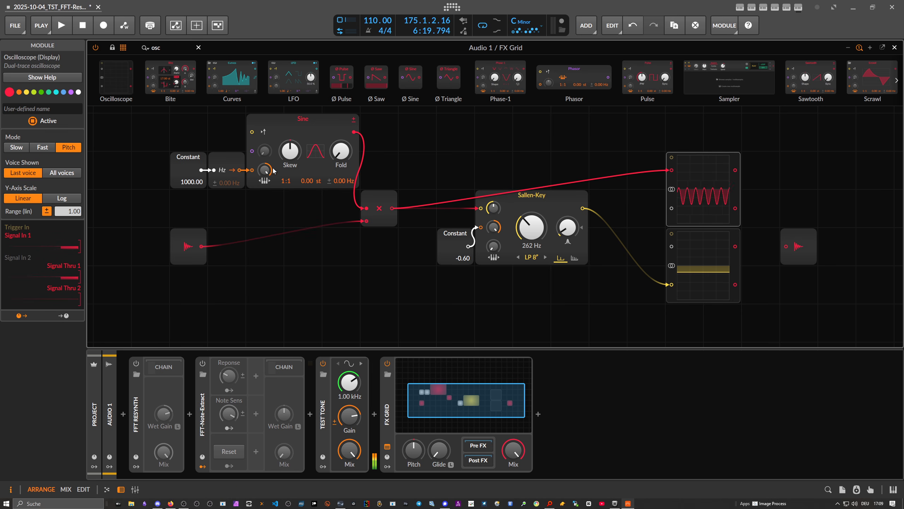
# - Find the Dome module and insert it after the remaining Sine, so its real output feeds the Multiply
pyautogui.click(102, 44)
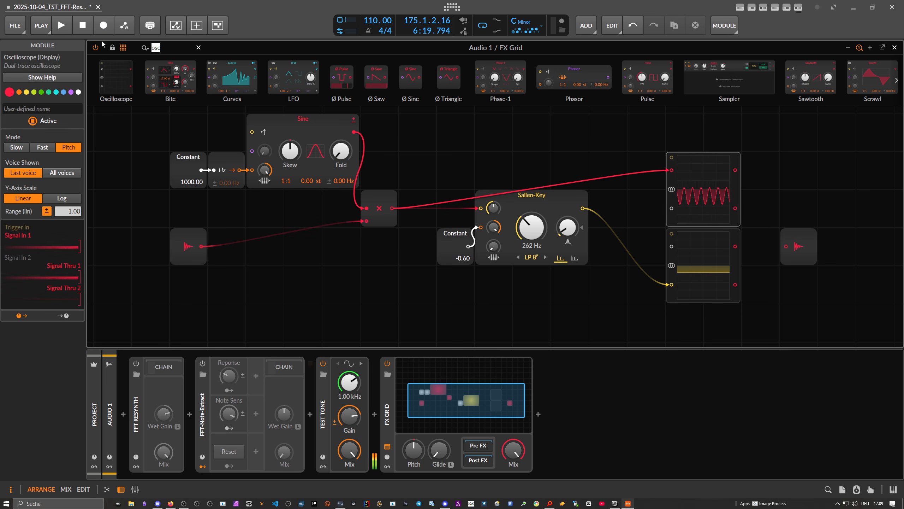
pyautogui.write('dome')
pyautogui.moveTo(109, 77); pyautogui.dragTo(407, 160)
pyautogui.click(370, 143)
# - Duplicate the Multiply below the original and feed the Dome's imaginary output into the copy's first input
pyautogui.click(366, 228)
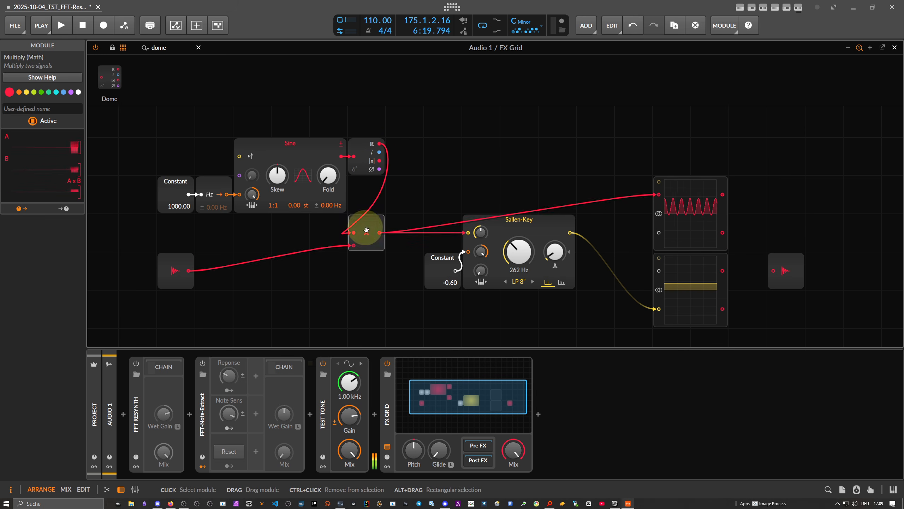
pyautogui.hotkey('ctrl', 'd')
pyautogui.moveTo(370, 256); pyautogui.dragTo(370, 295)
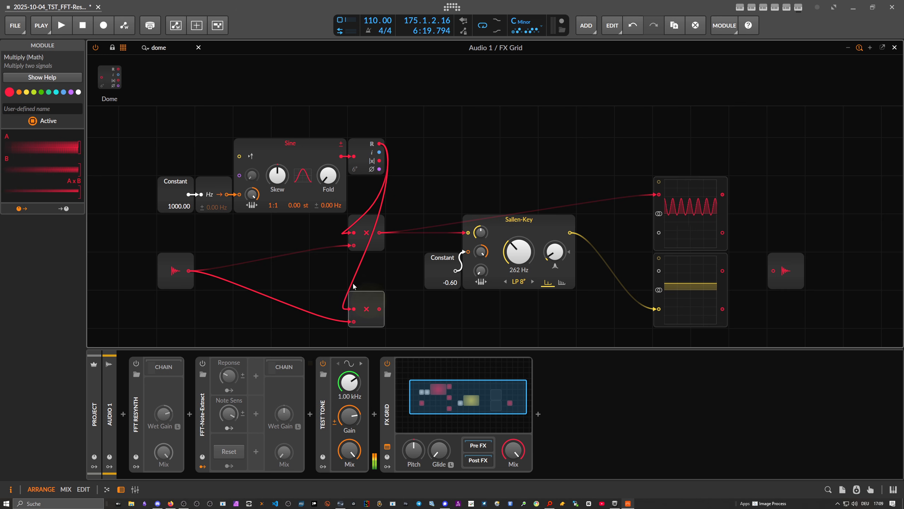
pyautogui.moveTo(380, 153); pyautogui.dragTo(354, 308)
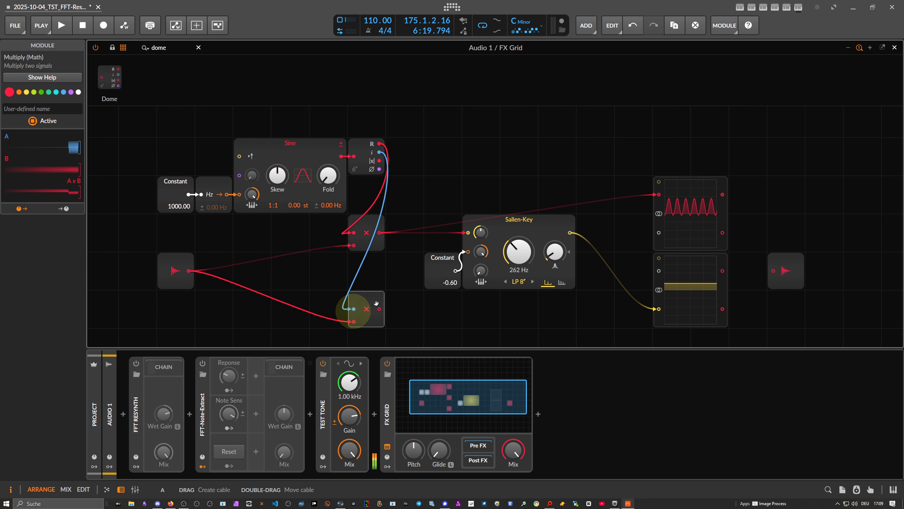
# - Duplicate the Sallen-Key filter directly below the original and feed the lower Multiply's output into the copy
pyautogui.click(529, 218)
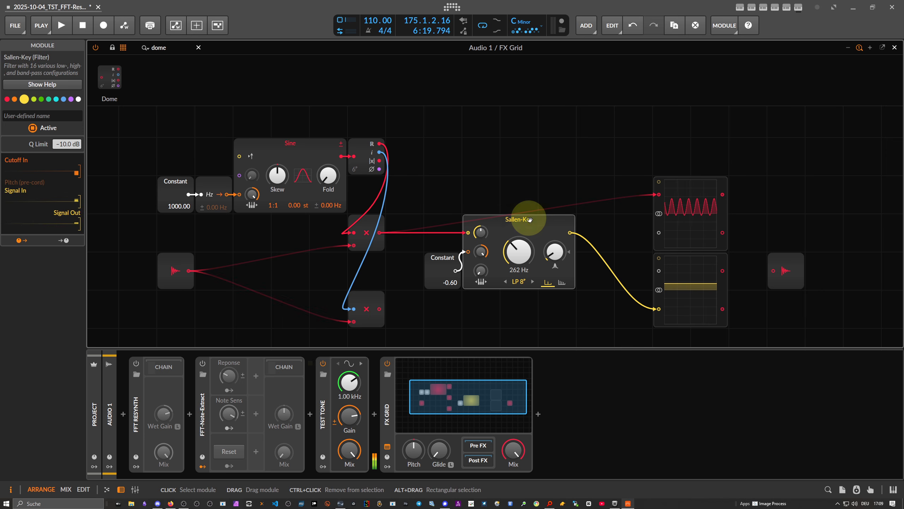
pyautogui.click(540, 257)
pyautogui.moveTo(539, 257); pyautogui.dragTo(519, 229)
pyautogui.hotkey('ctrl', 'd')
pyautogui.scroll(-1, 509, 246)
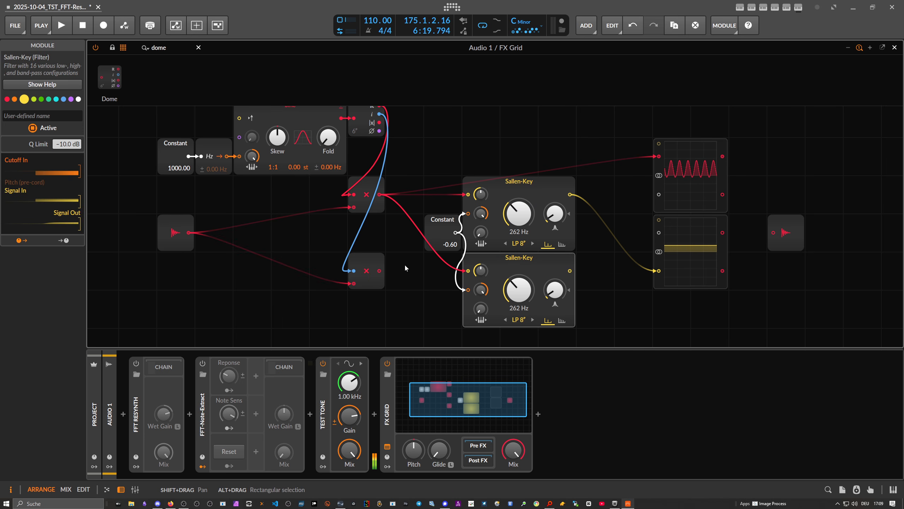
pyautogui.moveTo(379, 271); pyautogui.dragTo(469, 270)
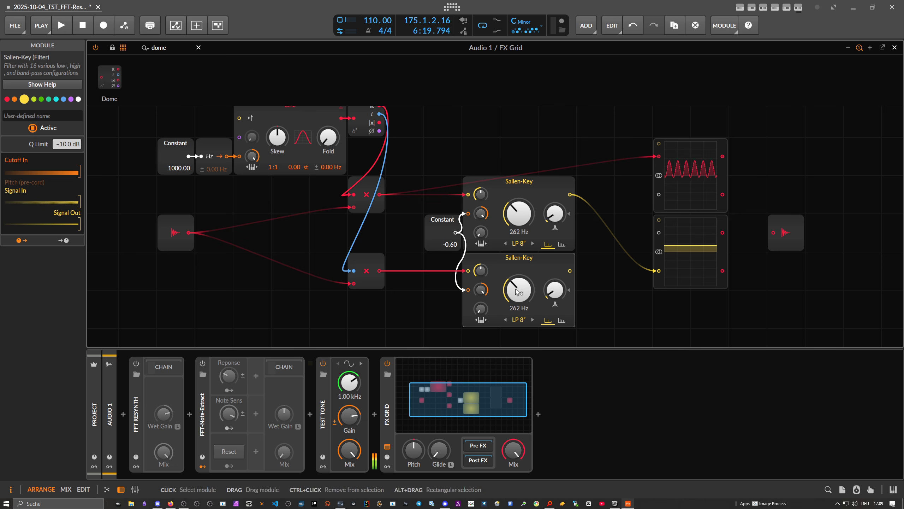
# - Feed the lower Sallen-Key into the lower Oscilloscope's first input and disconnect the upper filter from its second input
pyautogui.hscroll(4, 550, 257)
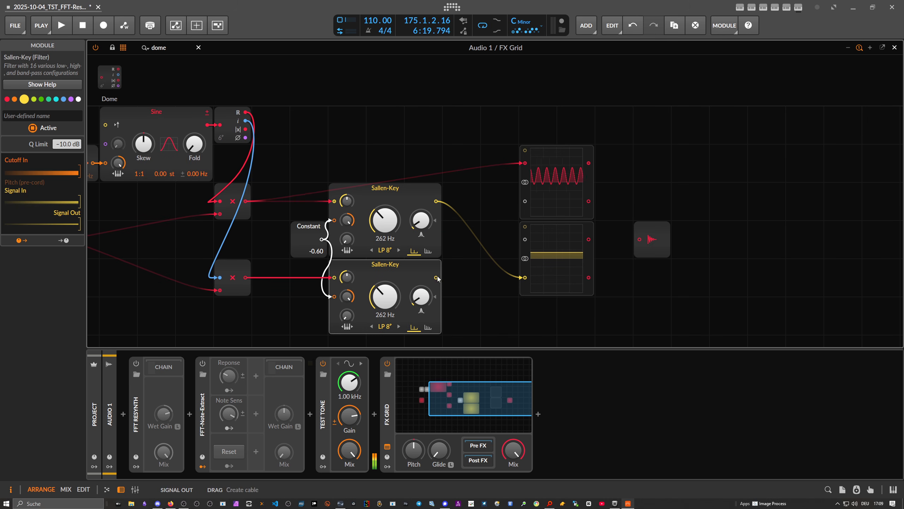
pyautogui.moveTo(437, 277); pyautogui.dragTo(525, 239)
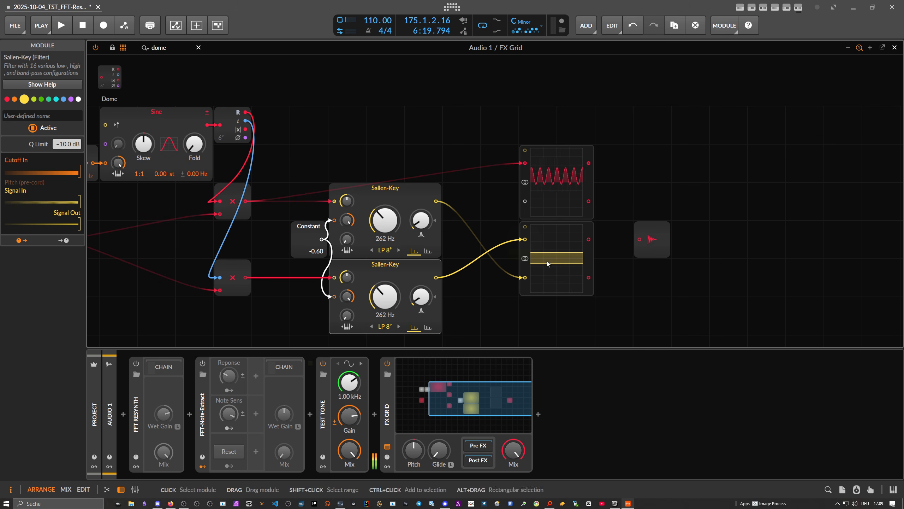
pyautogui.moveTo(522, 277); pyautogui.dragTo(459, 278)
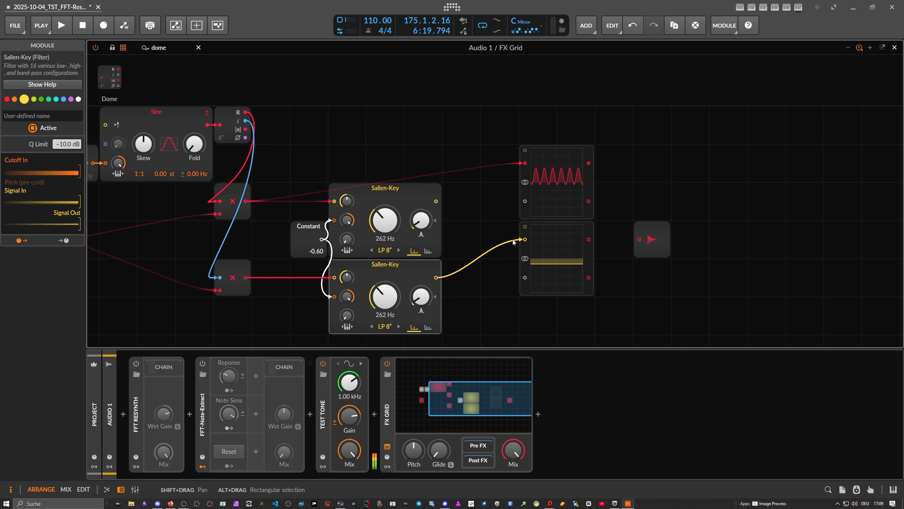
# - Colour the lower Sallen-Key purple and reconnect the upper filter to the lower Oscilloscope's second input
pyautogui.click(414, 265)
pyautogui.click(72, 100)
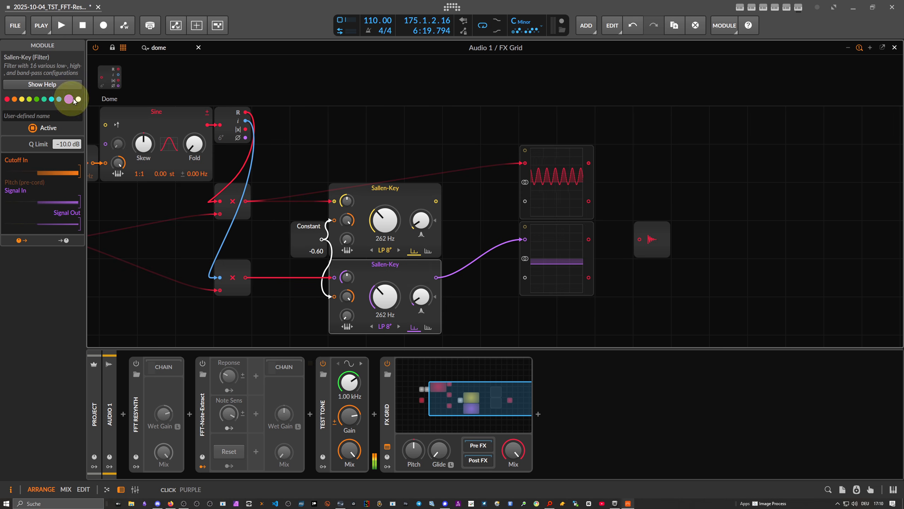
pyautogui.moveTo(509, 263); pyautogui.dragTo(525, 278)
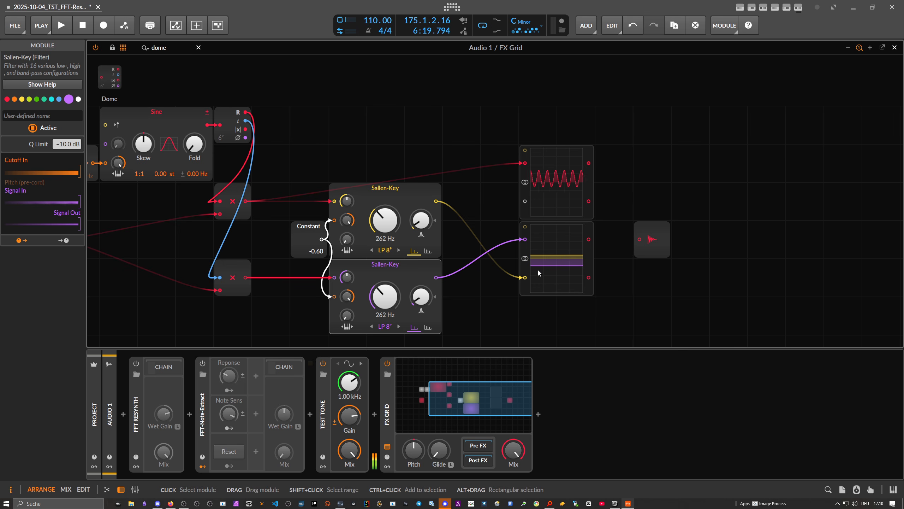
pyautogui.click(536, 250)
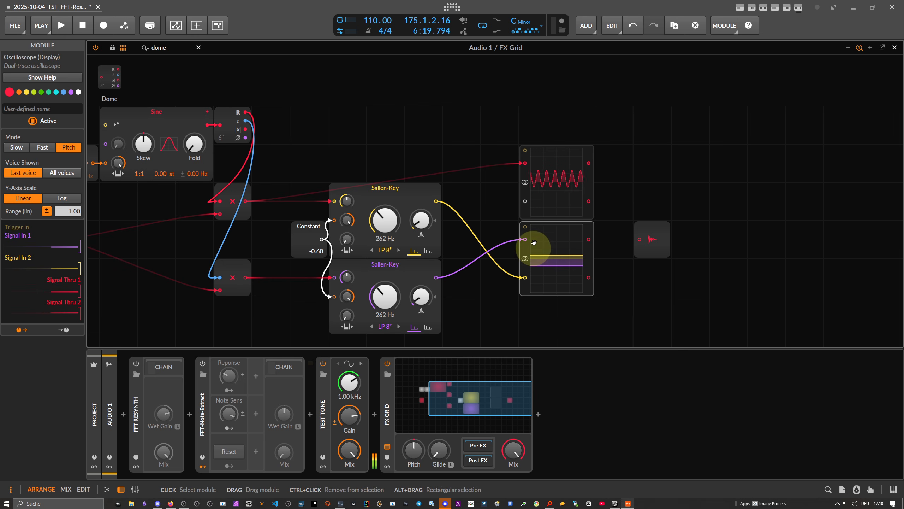
# - Insert a Multiply after each Sallen-Key, with the filter output feeding both of its inputs to square the signal
pyautogui.click(116, 49)
pyautogui.write('mul')
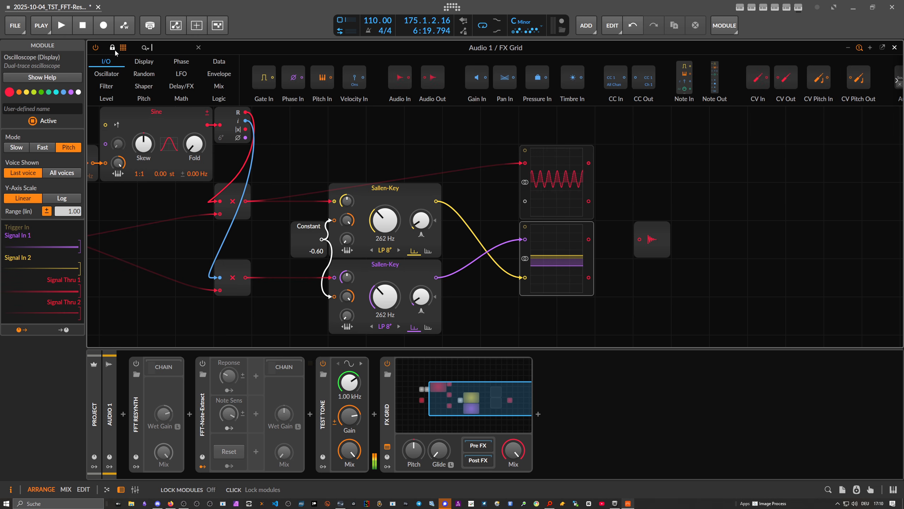
pyautogui.moveTo(110, 79); pyautogui.dragTo(451, 214)
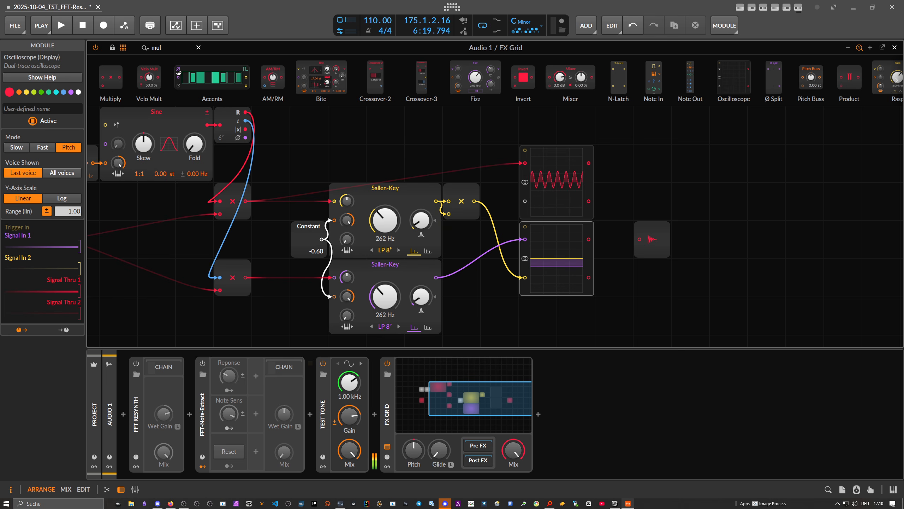
pyautogui.moveTo(110, 78); pyautogui.dragTo(451, 290)
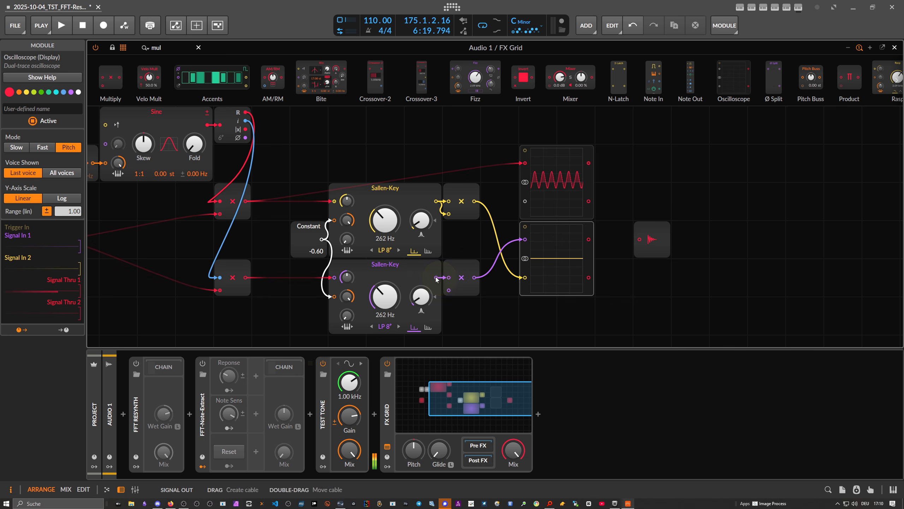
# - Insert an Add module after the upper squaring Multiply and feed the lower squaring Multiply into its second input
pyautogui.doubleClick(155, 52)
pyautogui.write('addd')
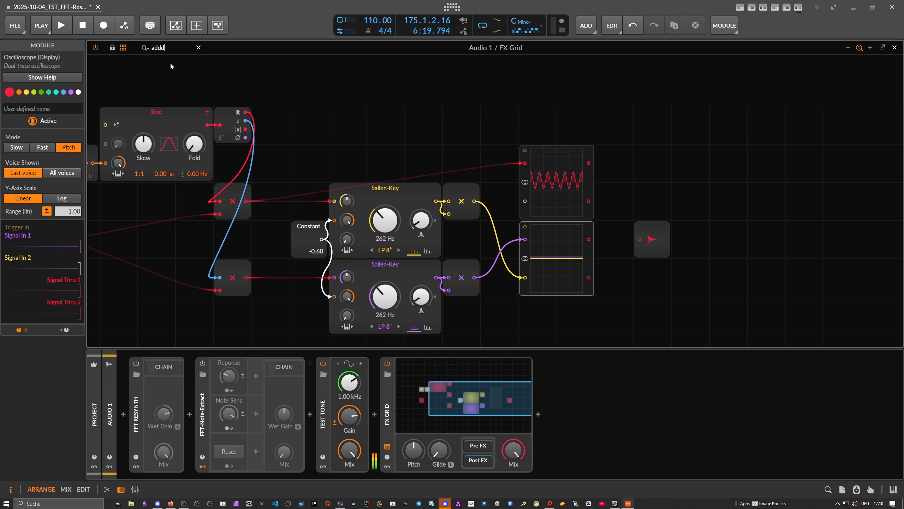
pyautogui.press('BackSpace')
pyautogui.moveTo(114, 82); pyautogui.dragTo(478, 202)
pyautogui.moveTo(475, 277); pyautogui.dragTo(487, 213)
# - Make room before the Oscilloscopes and Audio Out, insert Roots after the Add, and feed its output into the lower Oscilloscope's first input
pyautogui.moveTo(539, 165); pyautogui.dragTo(584, 172)
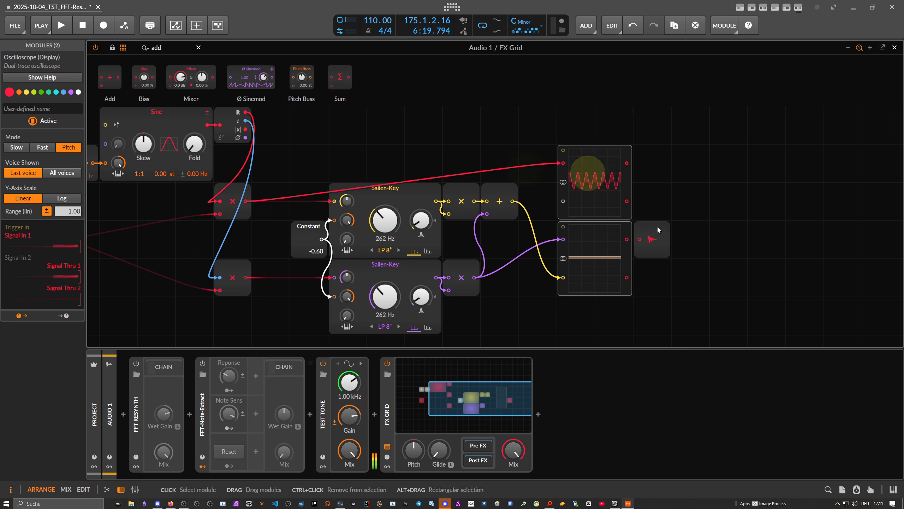
pyautogui.moveTo(651, 239); pyautogui.dragTo(728, 239)
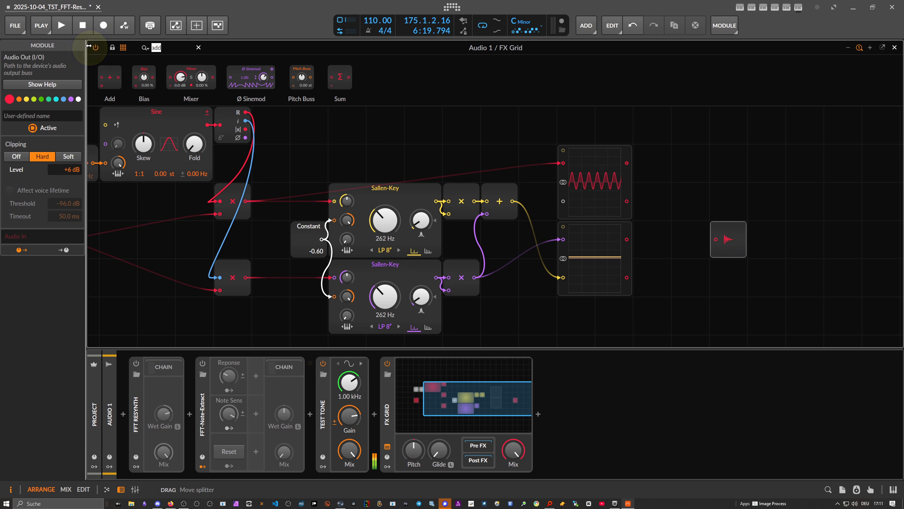
pyautogui.press('BackSpace')
pyautogui.press('BackSpace')
pyautogui.press('BackSpace')
pyautogui.write('root')
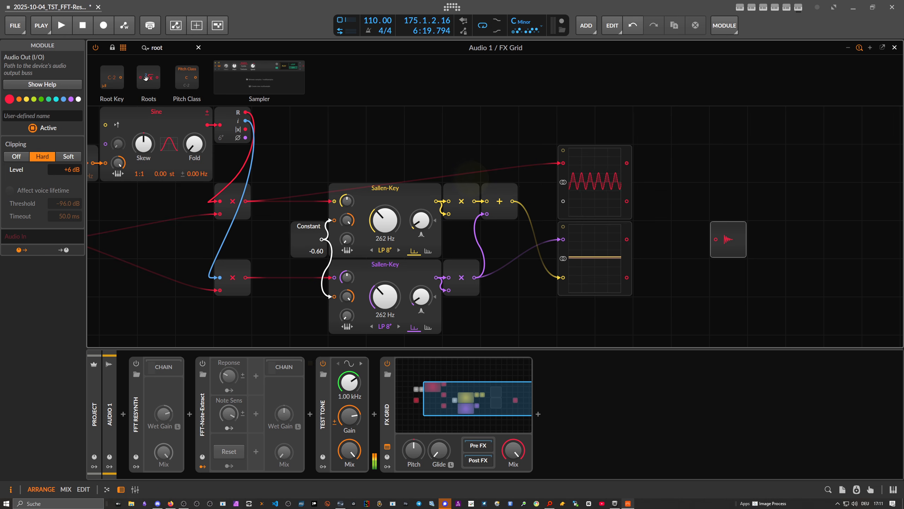
pyautogui.moveTo(145, 77); pyautogui.dragTo(534, 201)
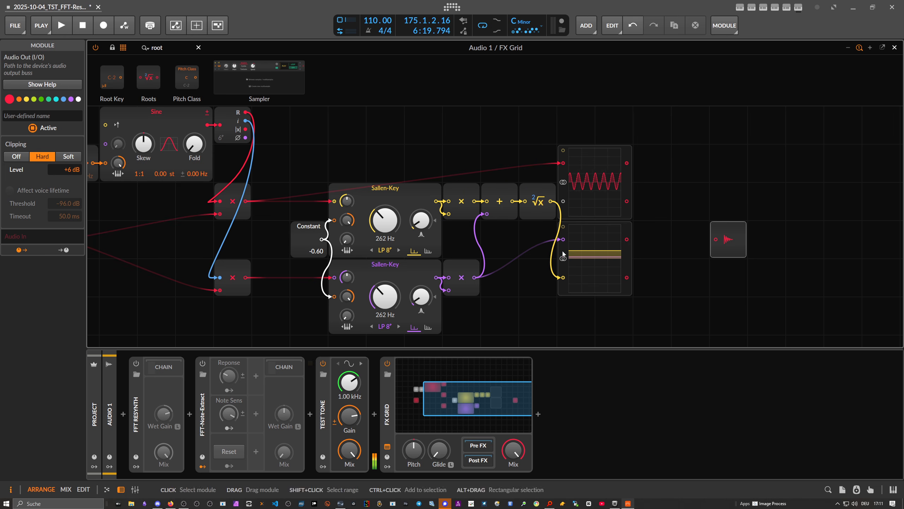
pyautogui.moveTo(563, 278); pyautogui.dragTo(555, 245)
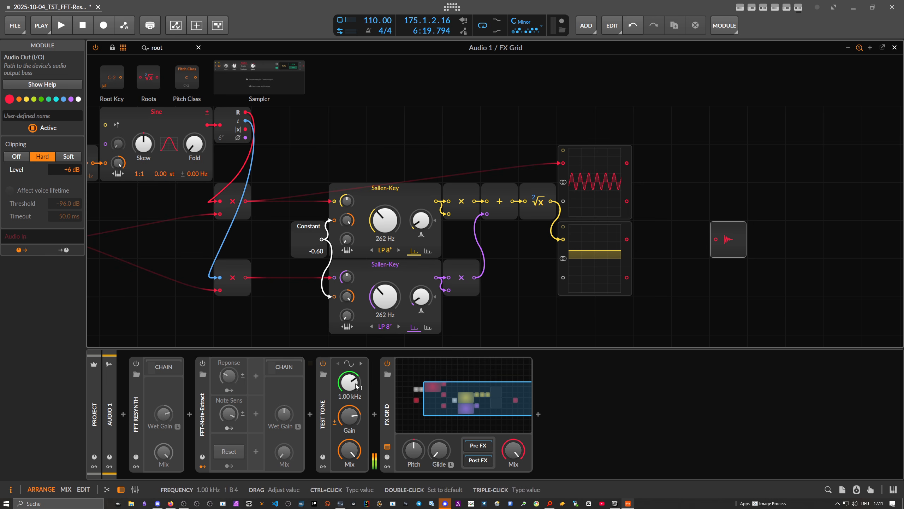
# - Lower the Test Tone's frequency to 712 Hz to test the detector, and set it back to 1 kHz
pyautogui.moveTo(302, 206); pyautogui.dragTo(496, 229)
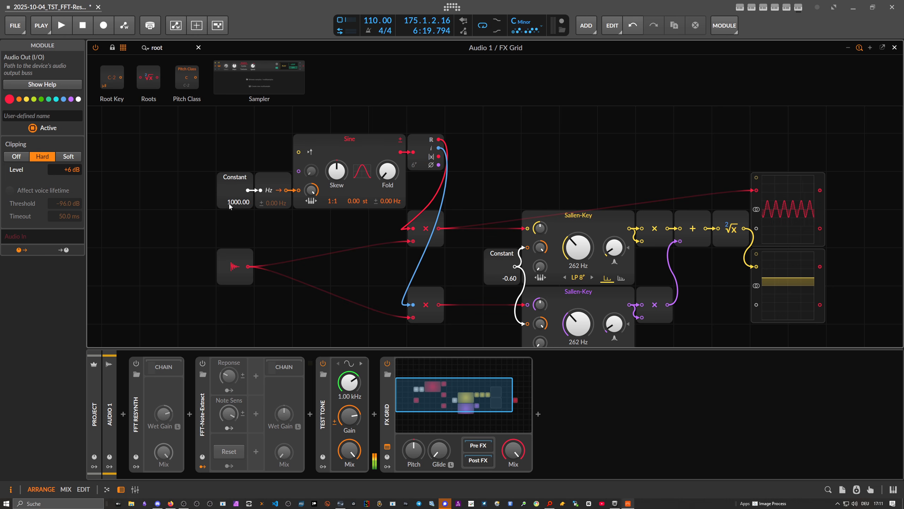
pyautogui.moveTo(349, 236); pyautogui.dragTo(251, 209)
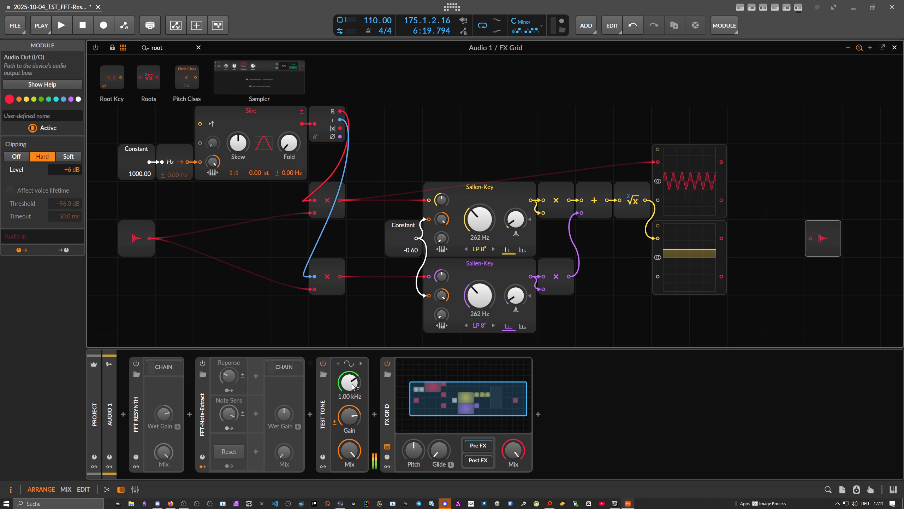
pyautogui.moveTo(352, 387)
pyautogui.mouseDown()
pyautogui.moveTo(362, 376)
pyautogui.moveTo(348, 379)
pyautogui.mouseUp()
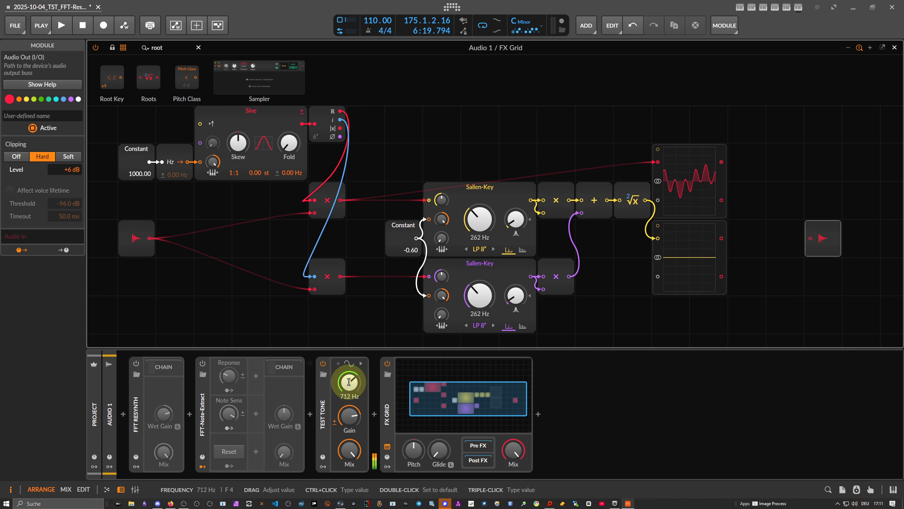
pyautogui.keyDown('ctrl'); pyautogui.click(349, 382); pyautogui.keyUp('ctrl')
pyautogui.write('1k Hz')
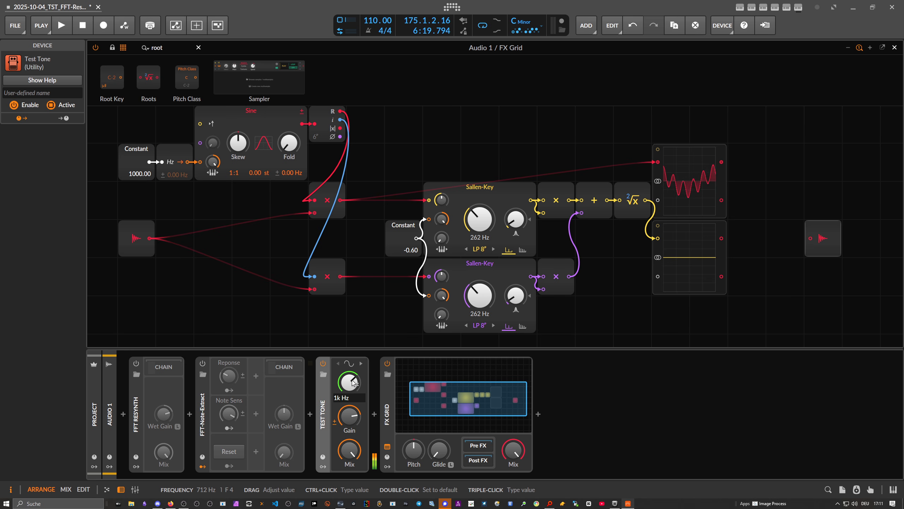
pyautogui.press('Return')
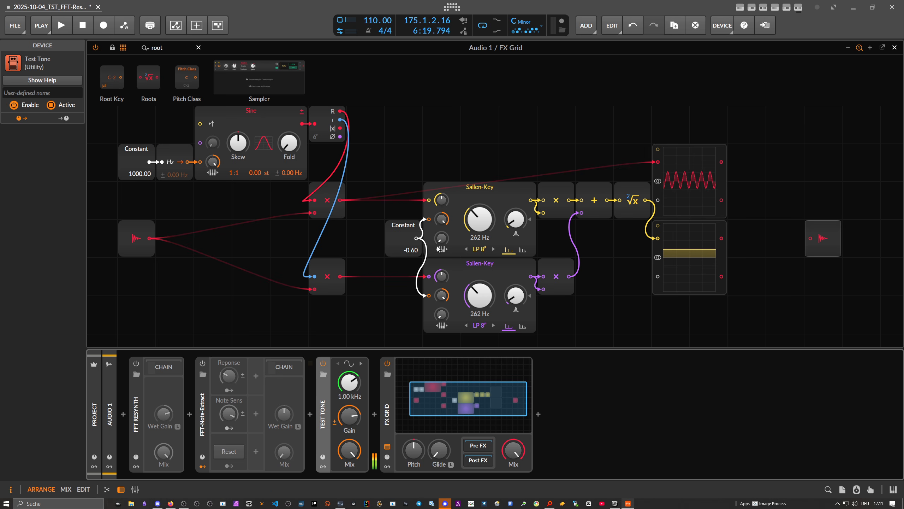
# - Raise the Constant that controls both Sallen-Key cutoffs to 0.28
pyautogui.click(413, 252)
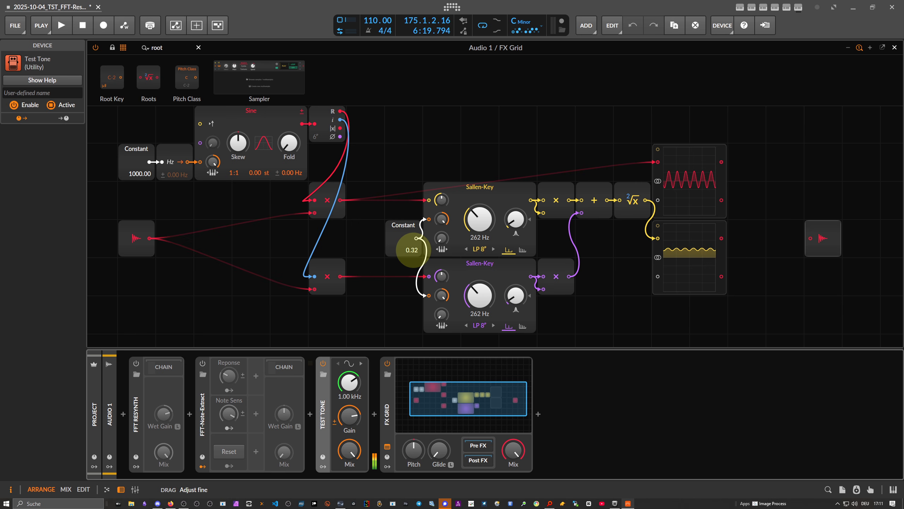
pyautogui.moveTo(413, 251); pyautogui.dragTo(412, 250)
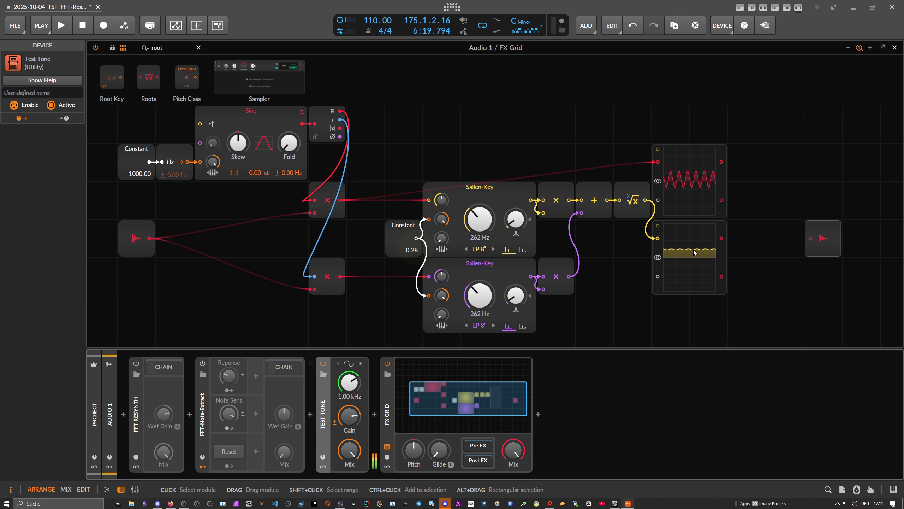
# - Lower the Test Tone's frequency to 235 Hz and the Constant controlling both Sallen-Key cutoffs to -0.15
pyautogui.moveTo(350, 382)
pyautogui.mouseDown()
pyautogui.moveTo(349, 406)
pyautogui.moveTo(349, 392)
pyautogui.mouseUp()
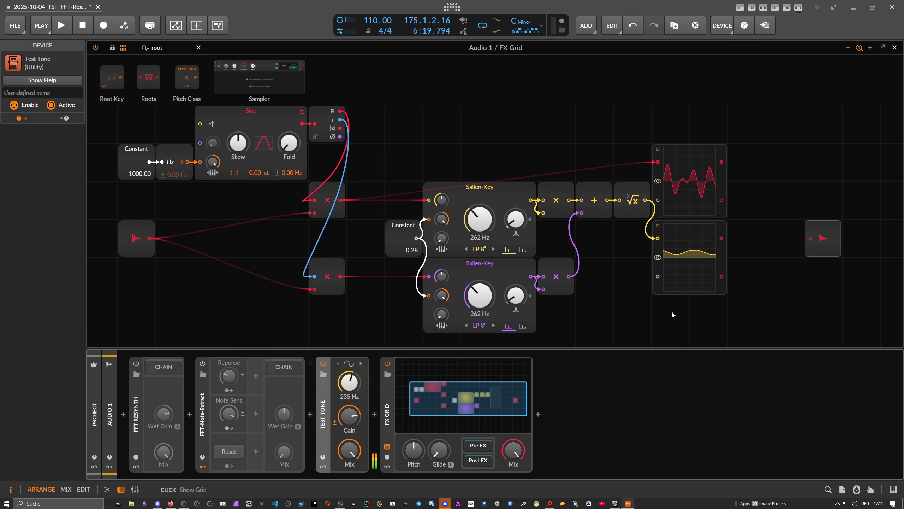
pyautogui.click(354, 380)
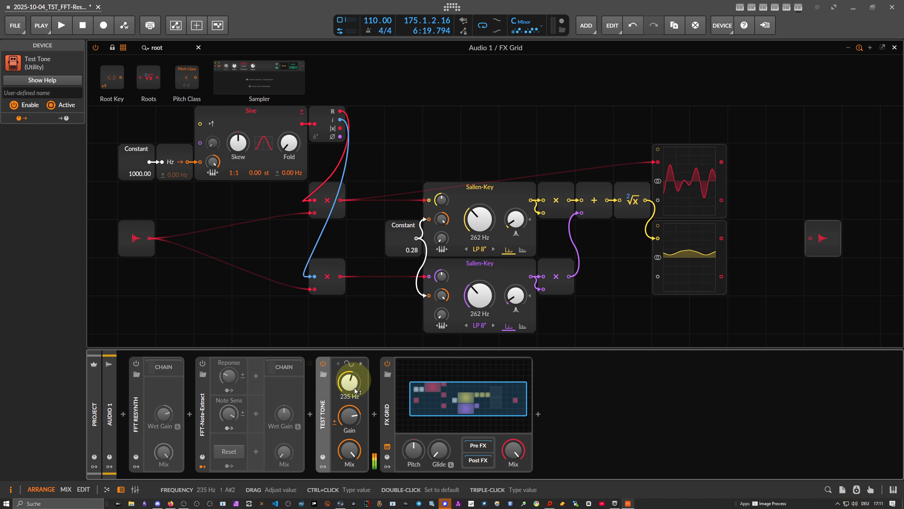
pyautogui.keyDown('ctrl'); pyautogui.click(353, 381); pyautogui.keyUp('ctrl')
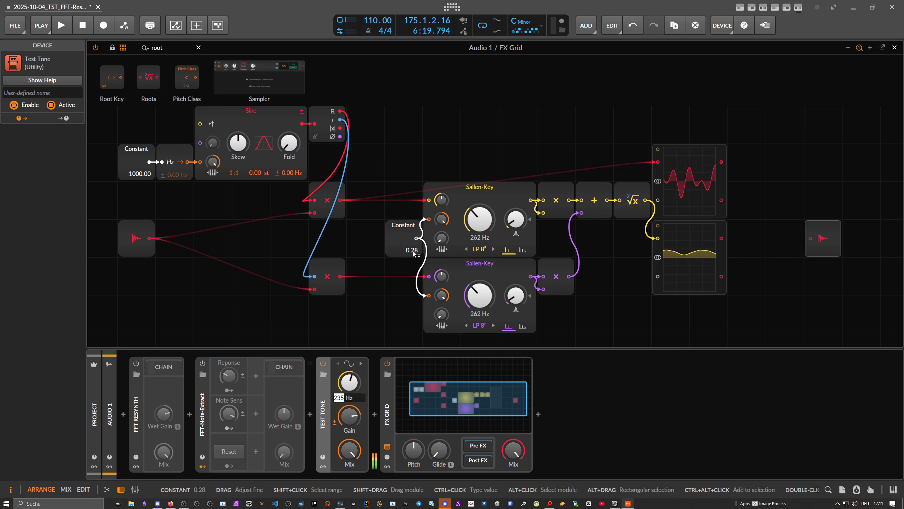
pyautogui.moveTo(412, 249); pyautogui.dragTo(412, 251)
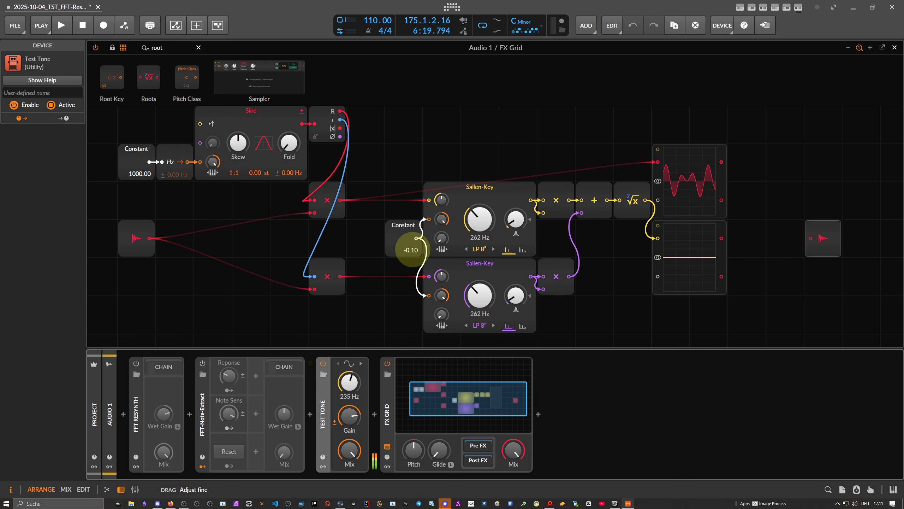
pyautogui.moveTo(412, 249); pyautogui.dragTo(412, 252)
# - Set the Test Tone's frequency back to 1 kHz
pyautogui.keyDown('ctrl'); pyautogui.click(351, 382); pyautogui.keyUp('ctrl')
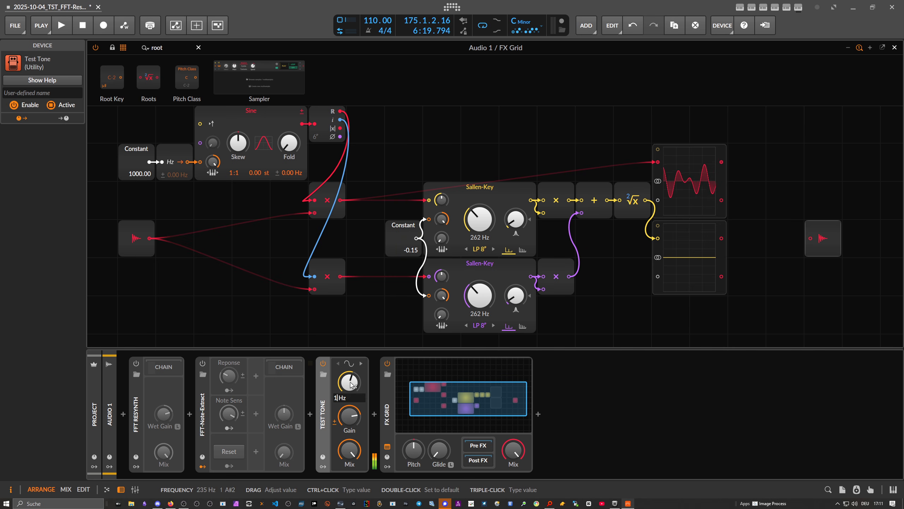
pyautogui.press('Return')
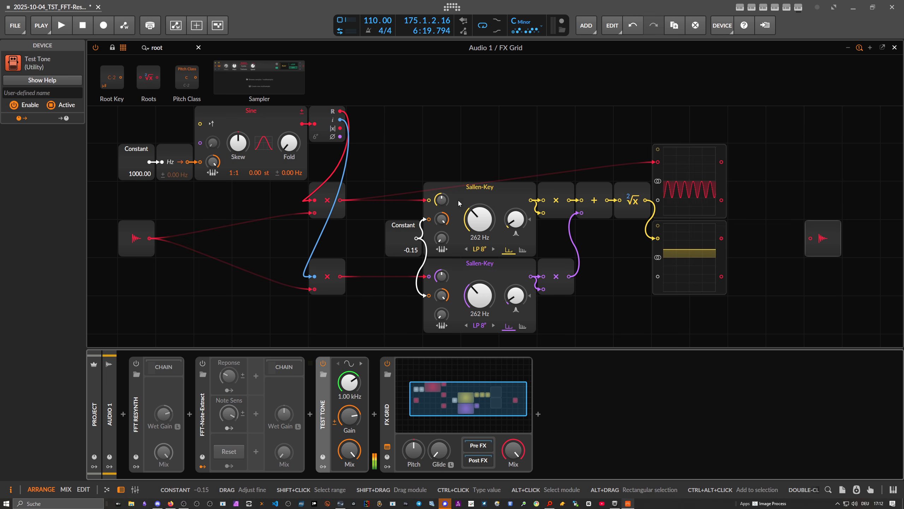
pyautogui.scroll(-3, 463, 199)
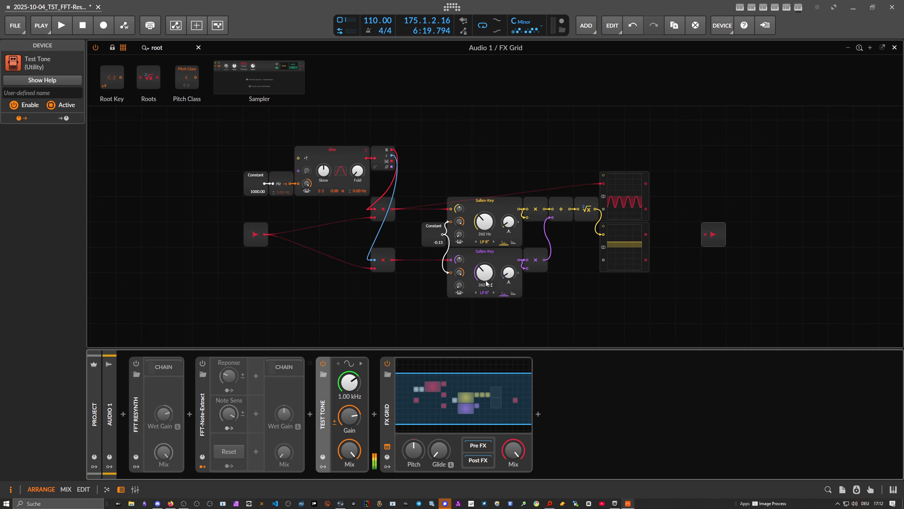
# - Disable the Test Tone device and start playback of the arrangement's audio clips
pyautogui.click(331, 403)
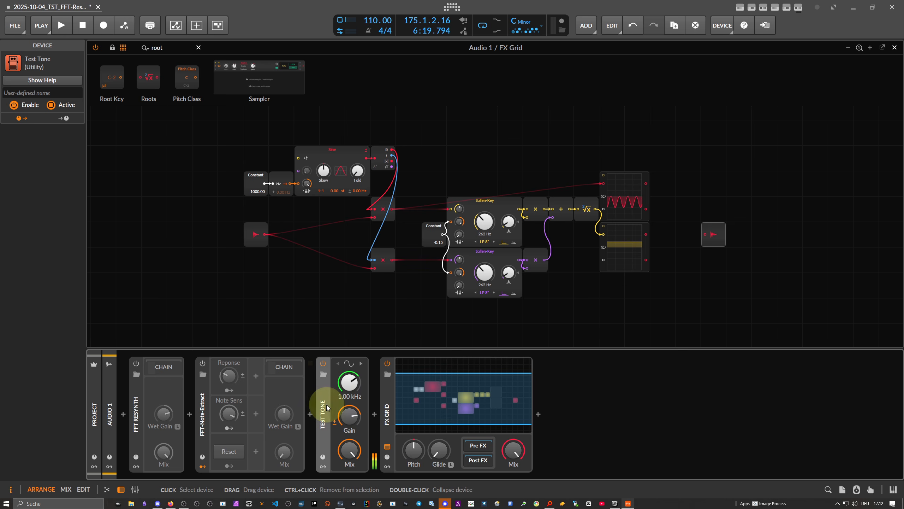
pyautogui.click(323, 364)
pyautogui.click(893, 49)
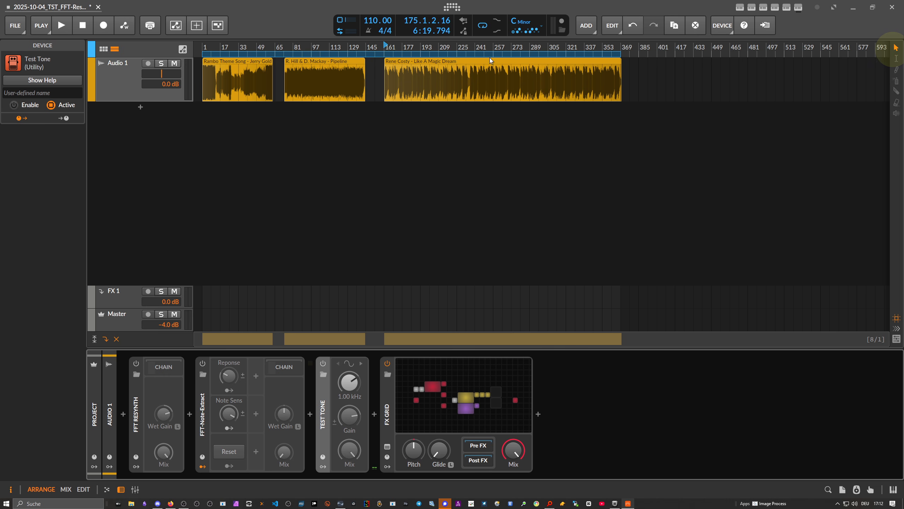
pyautogui.press('space')
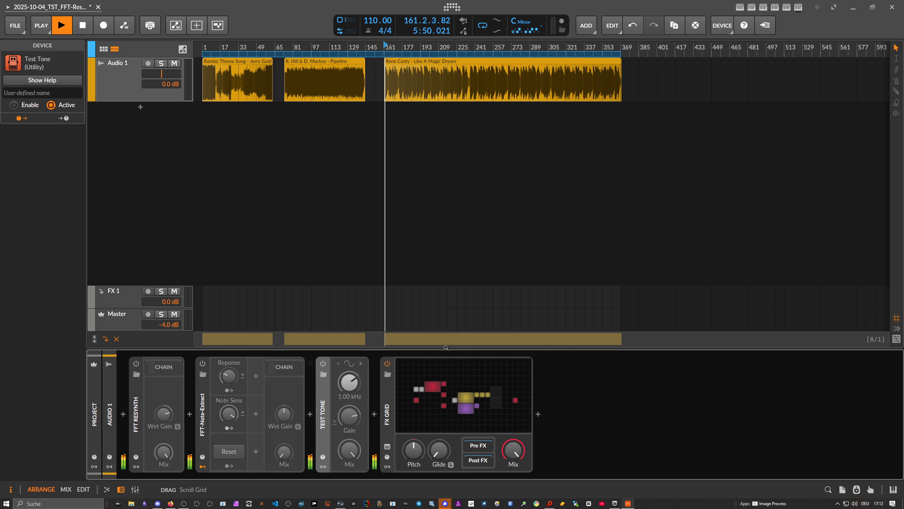
# - Reopen the FX Grid patch and set the reference sine's frequency Constant to 500
pyautogui.click(436, 396)
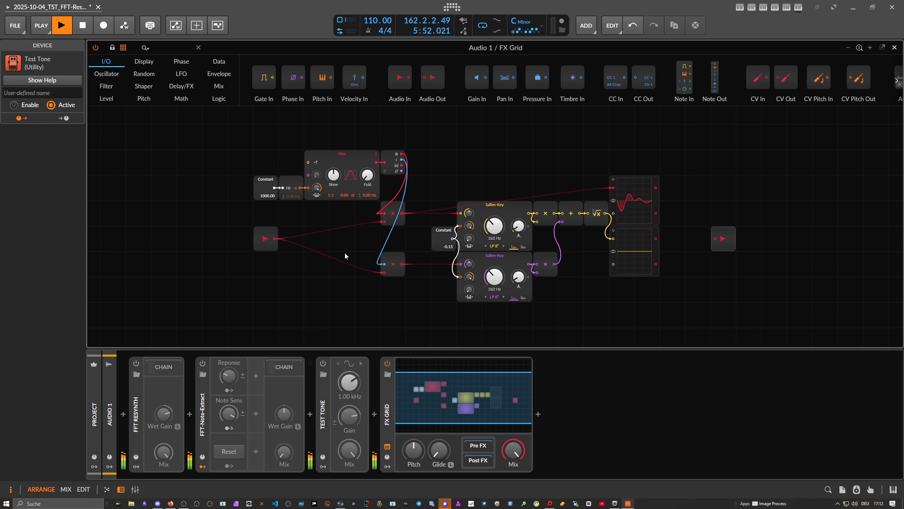
pyautogui.doubleClick(267, 195)
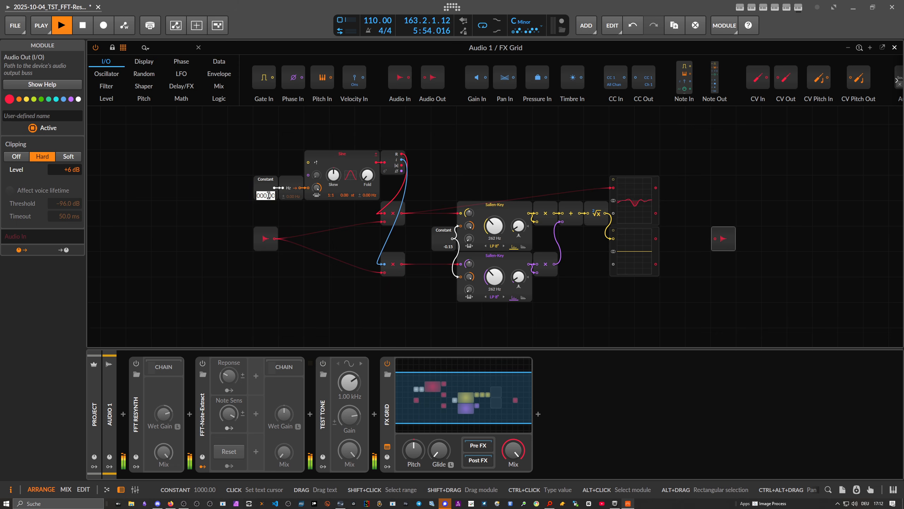
pyautogui.write('5')
pyautogui.press('Return')
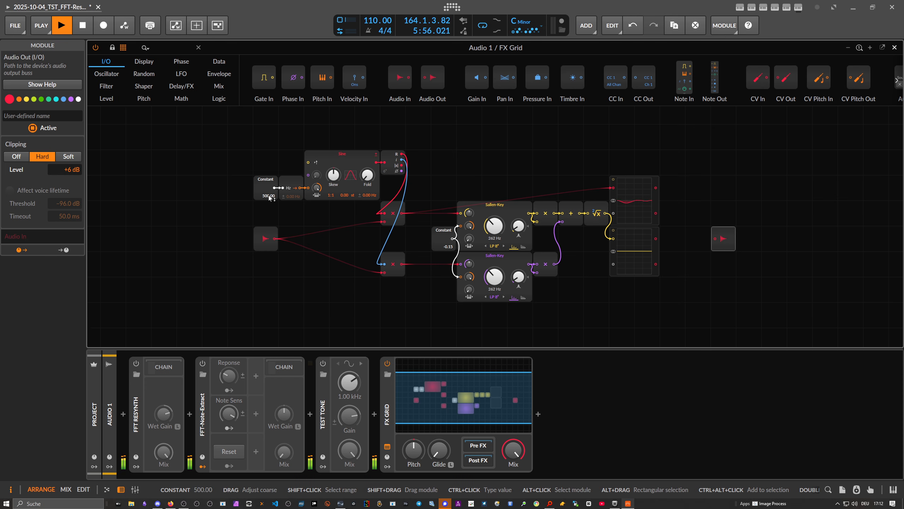
# - Lower the Constant controlling both Sallen-Key cutoffs to -0.20 while the audio plays
pyautogui.scroll(1, 618, 253)
pyautogui.scroll(1, 618, 253)
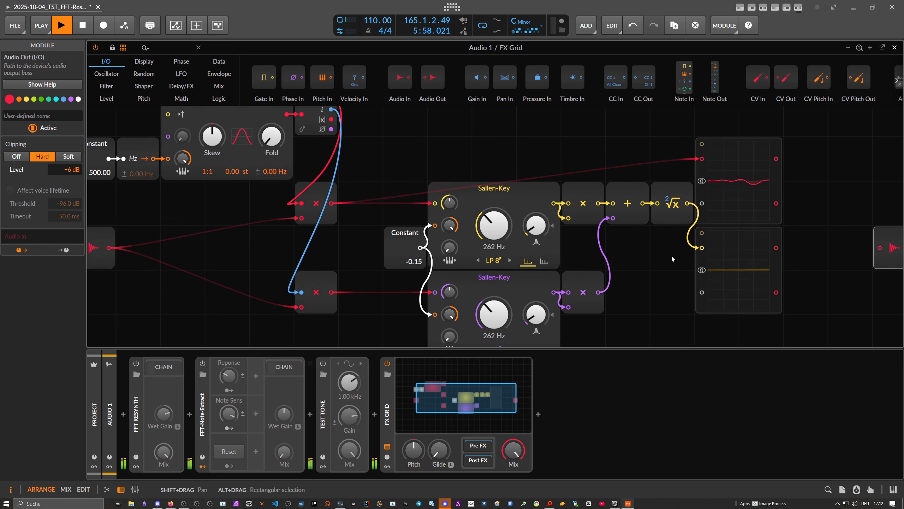
pyautogui.moveTo(673, 258); pyautogui.dragTo(576, 254)
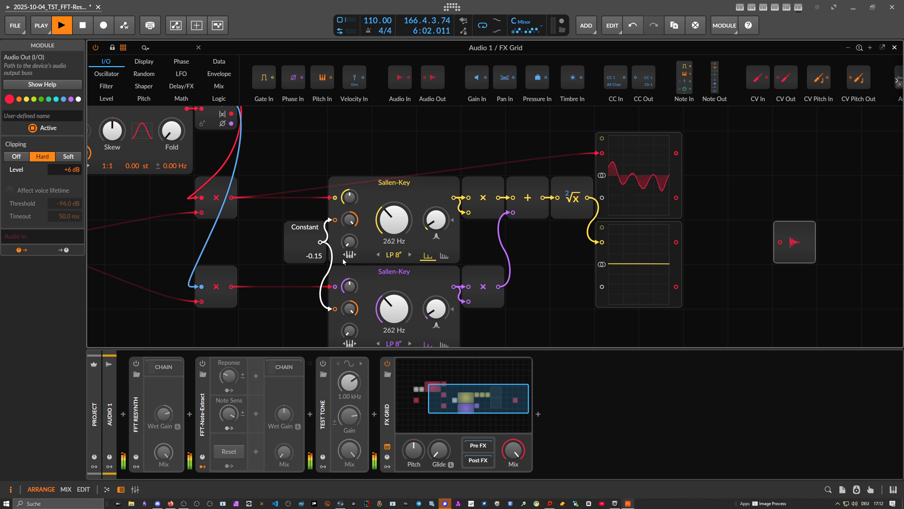
pyautogui.moveTo(319, 257); pyautogui.dragTo(319, 261)
pyautogui.scroll(-1, 271, 206)
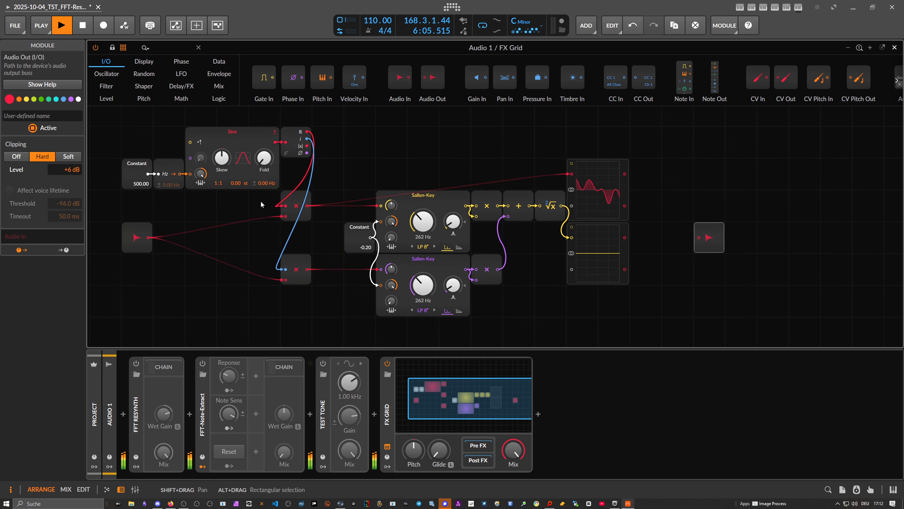
# - Set the reference sine's frequency Constant to 200 and lower the Sallen-Key cutoff Constant to -0.23
pyautogui.keyDown('ctrl'); pyautogui.click(140, 183); pyautogui.keyUp('ctrl')
pyautogui.write('200')
pyautogui.press('Return')
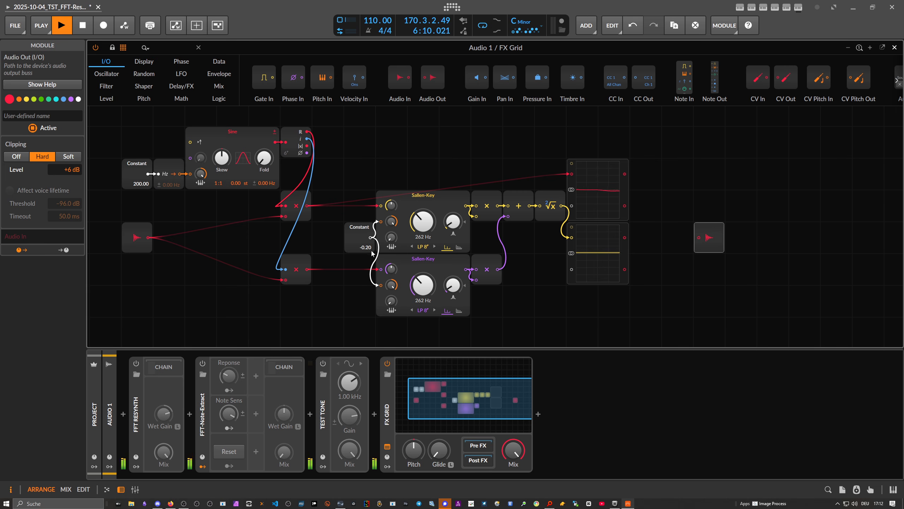
pyautogui.moveTo(366, 247); pyautogui.dragTo(366, 249)
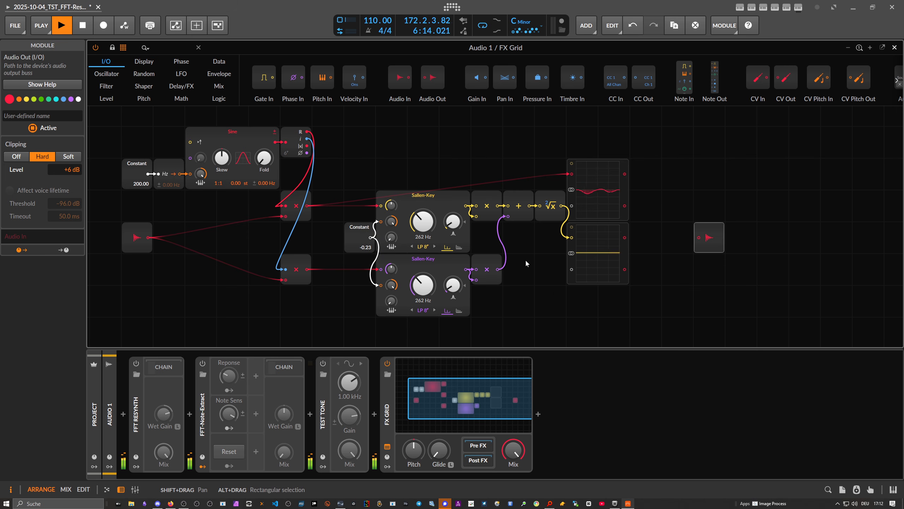
# - Stop playback and delete the FX Grid device from the Audio 1 track
pyautogui.press('space')
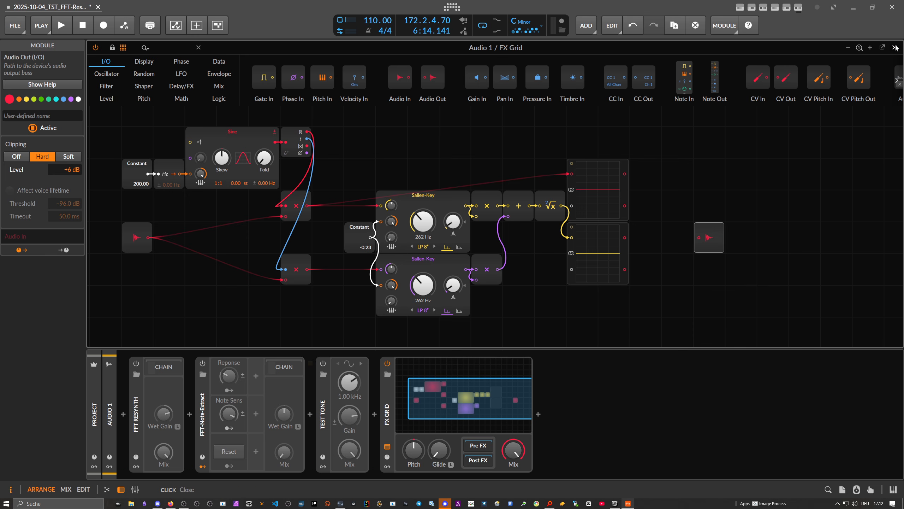
pyautogui.click(388, 374)
pyautogui.click(390, 401)
pyautogui.press('Delete')
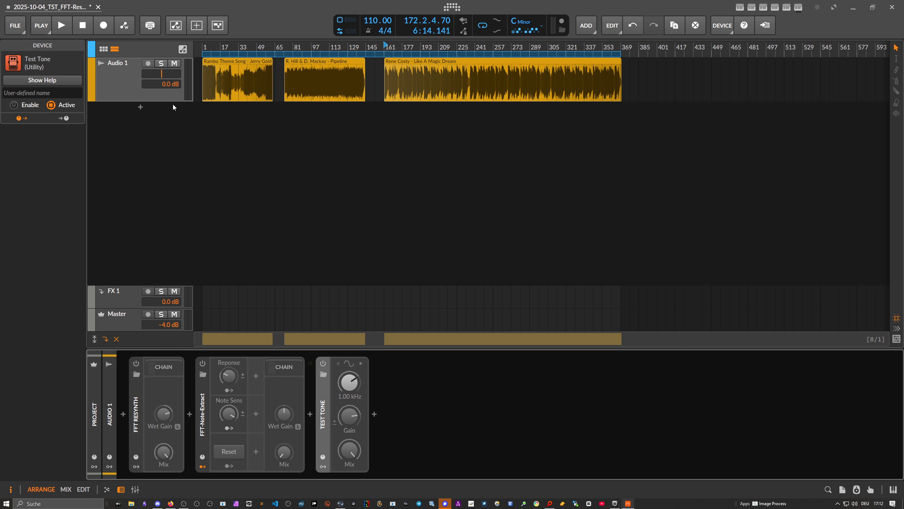
# - Show the device nested in the FFT Resynth container's chain and select FFT-Note-Extract to inspect its modulation assignments
pyautogui.doubleClick(135, 401)
pyautogui.doubleClick(137, 395)
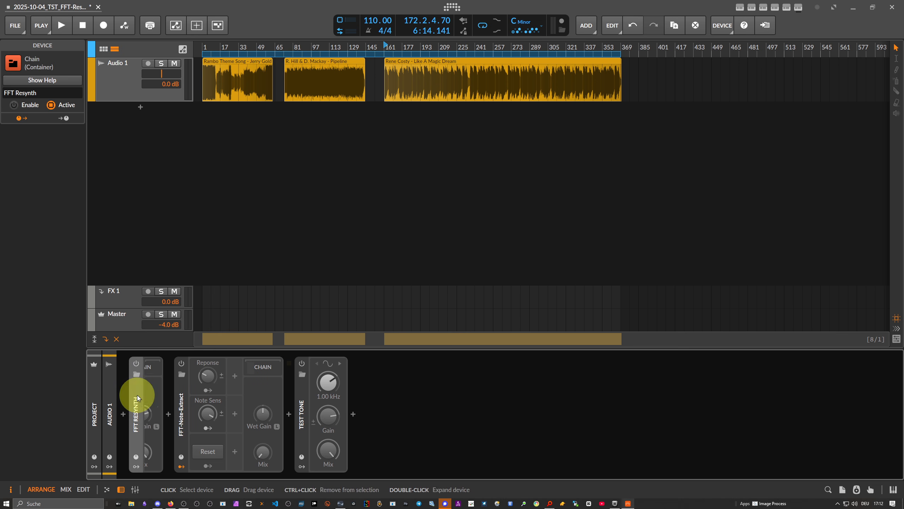
pyautogui.click(159, 368)
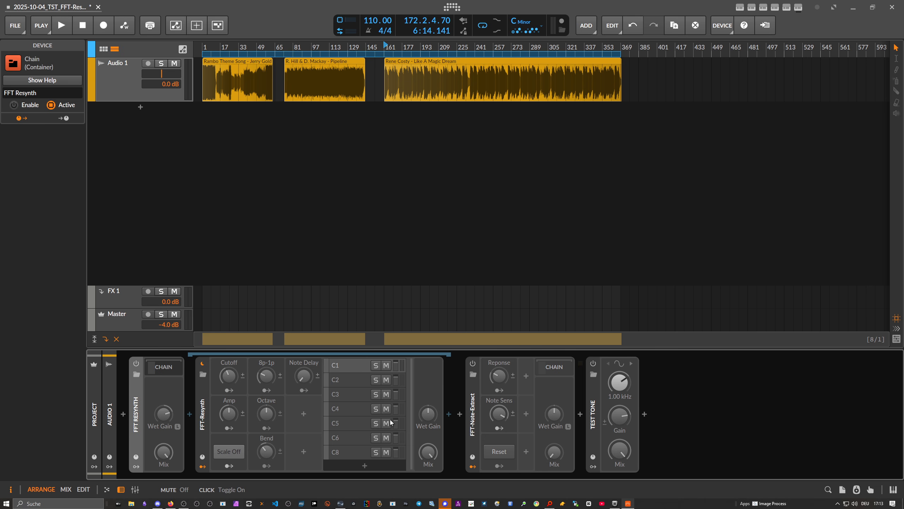
pyautogui.rightClick(391, 423)
pyautogui.click(202, 410)
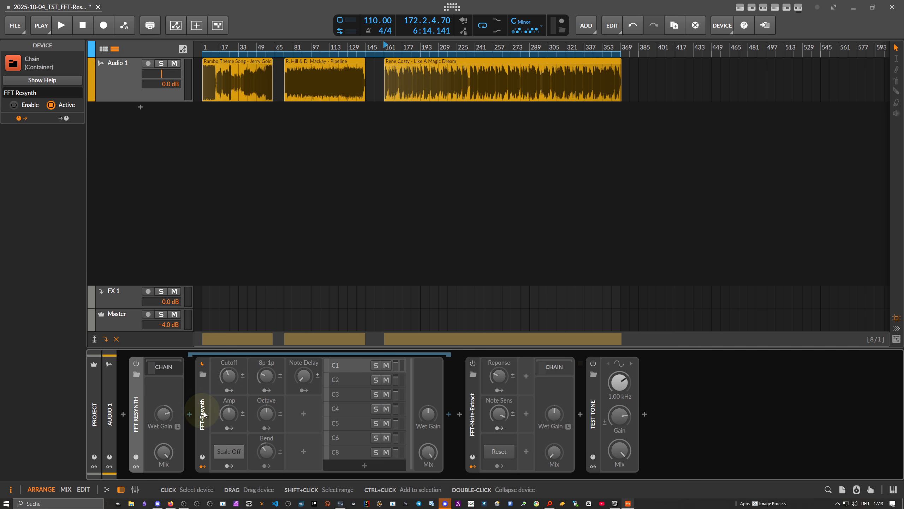
pyautogui.click(478, 416)
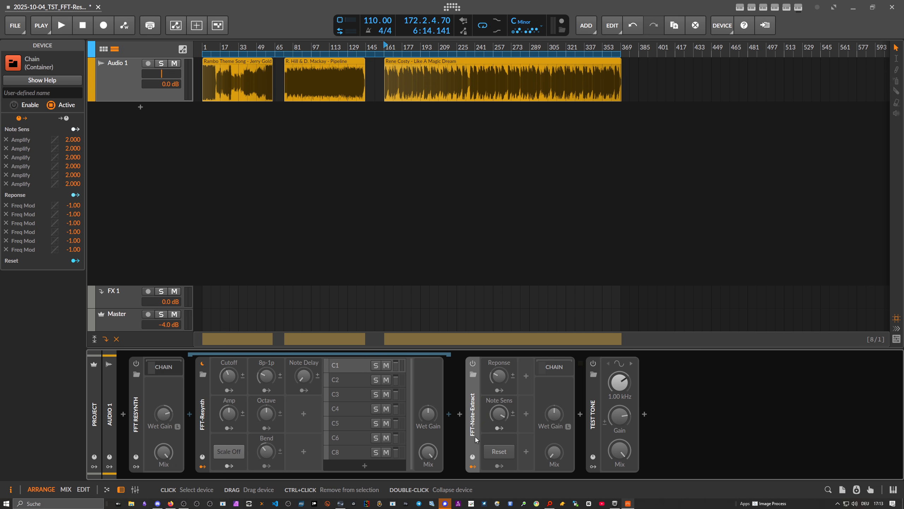